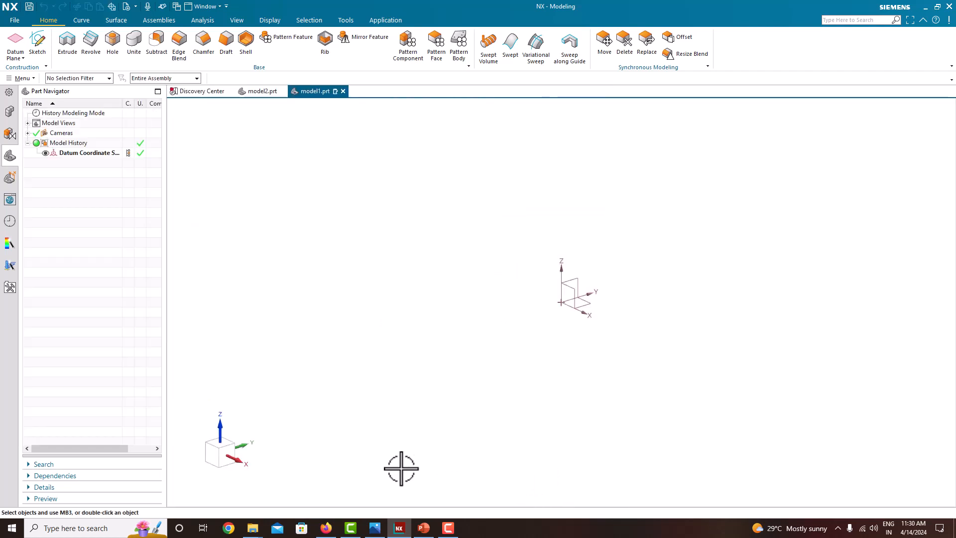
Step: Arrange the reference drawing Untitled.png and the NX window side by side, narrowing NX so the whole drawing stays visible
click(375, 528)
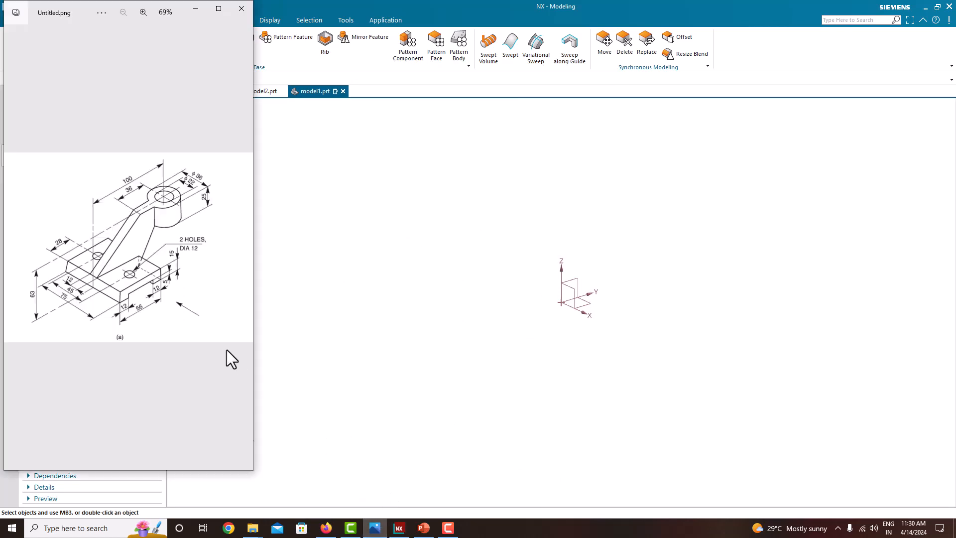
click(367, 331)
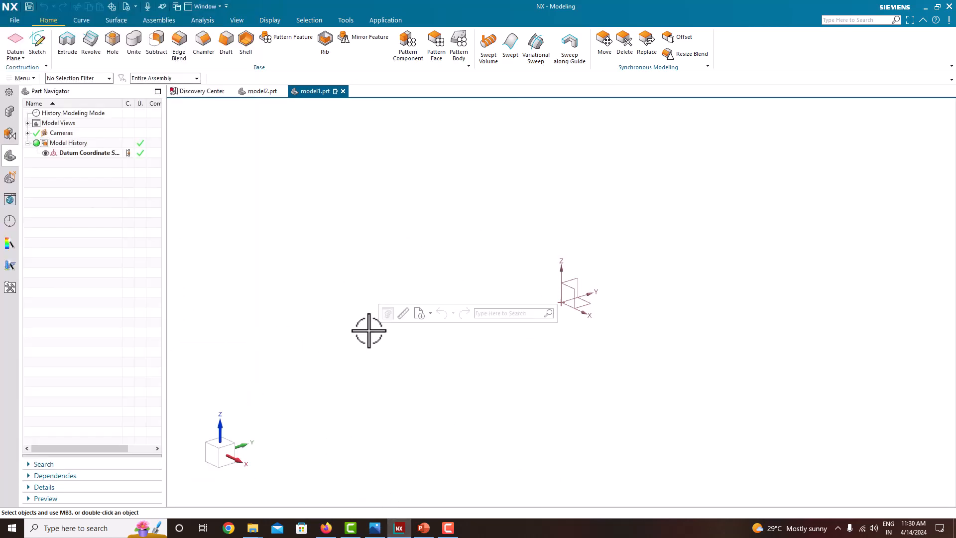
key(super+Right)
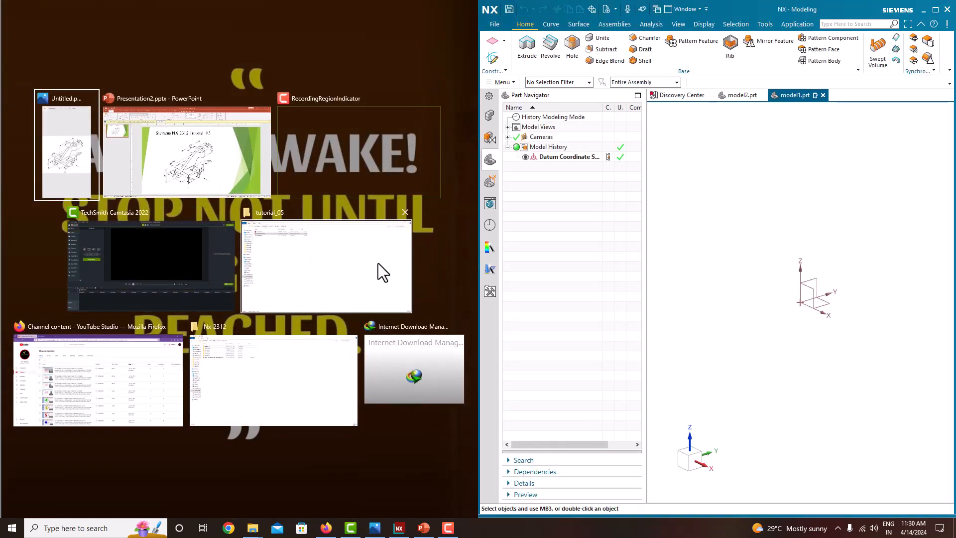
click(536, 250)
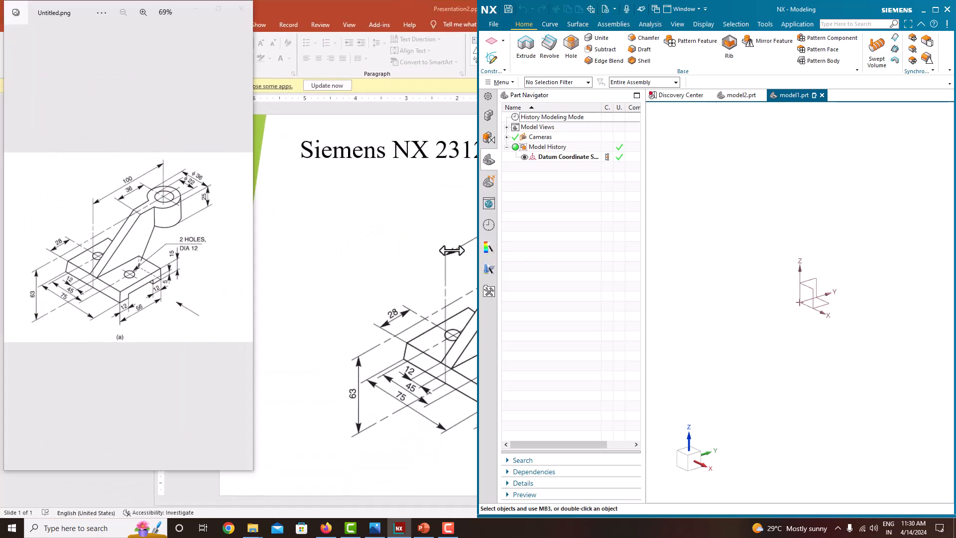
drag(451, 251, 254, 251)
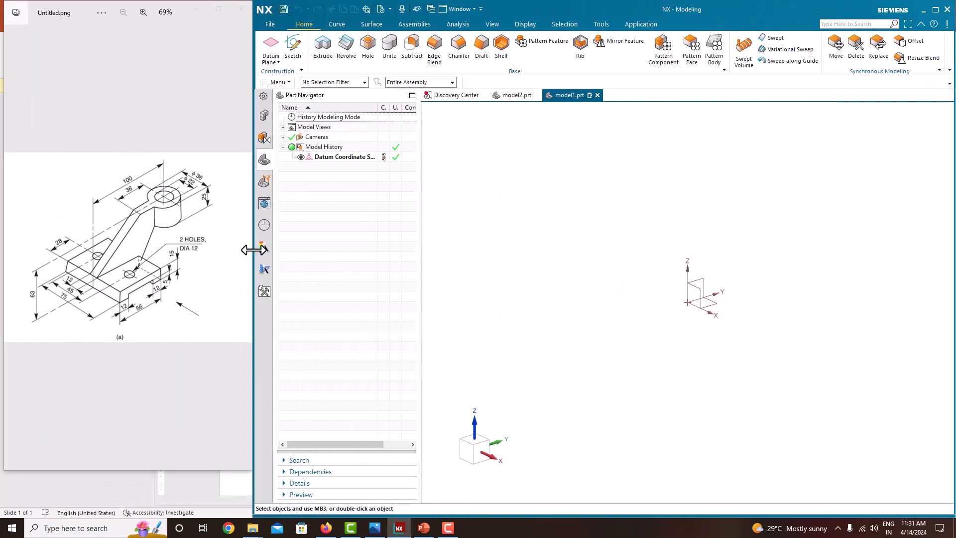
click(205, 266)
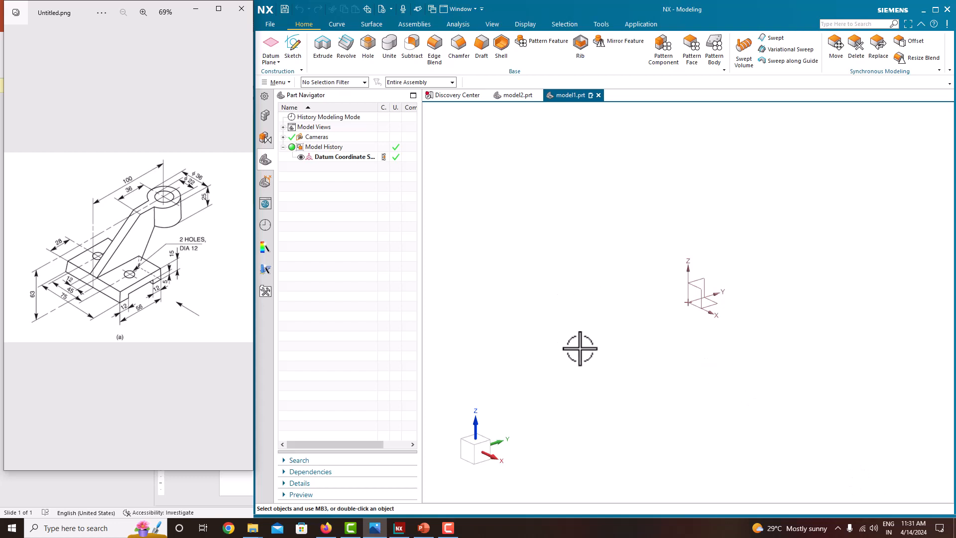
Step: Create a new sketch on the Front principal plane
click(298, 61)
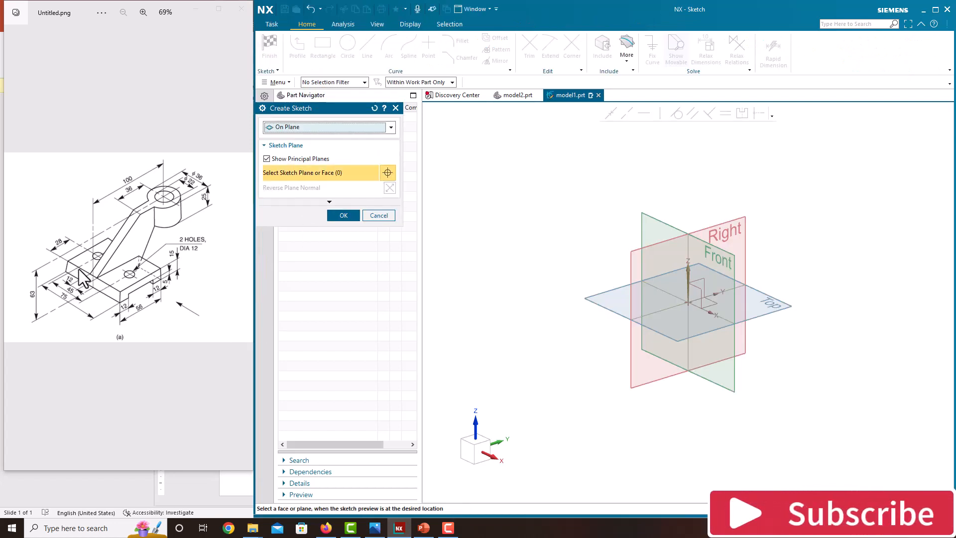
click(726, 259)
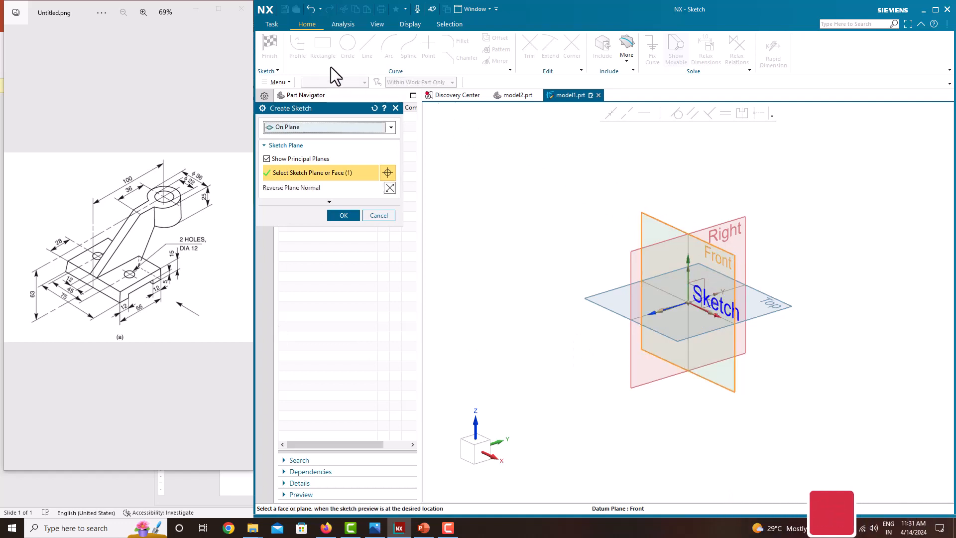
click(354, 217)
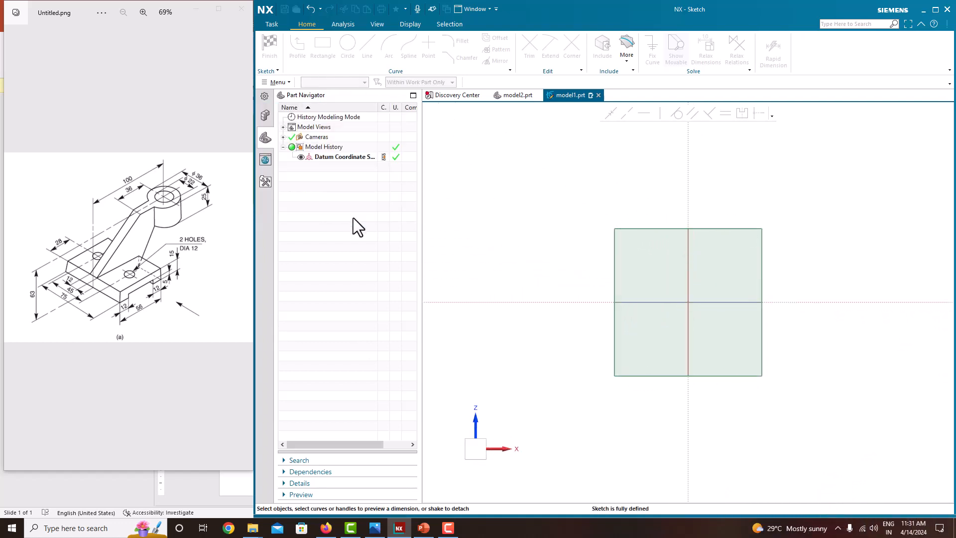
scroll(721, 286, up, 3)
scroll(721, 286, up, 1)
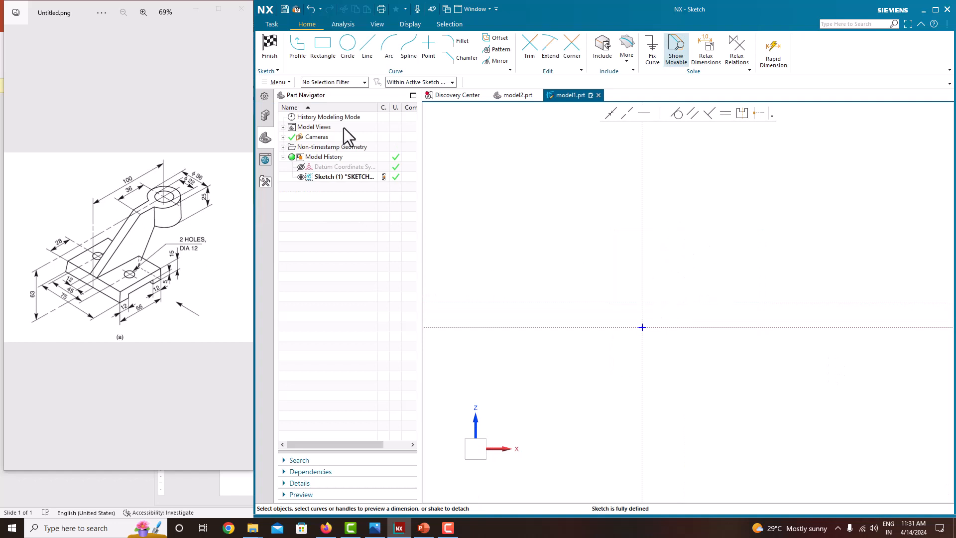
Step: Sketch a two-point rectangle about 99 mm wide, with its lower edge on the horizontal axis and spanning the vertical axis
click(319, 56)
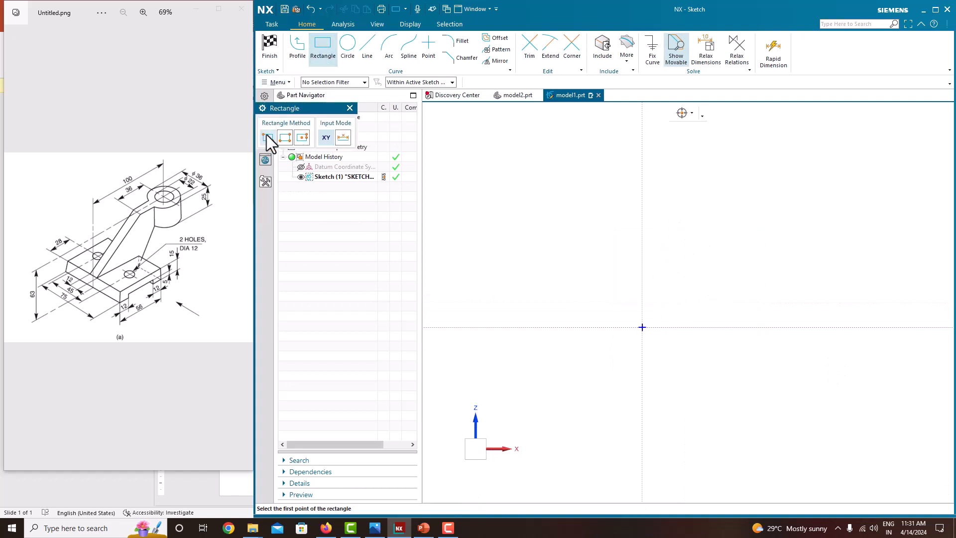
click(552, 297)
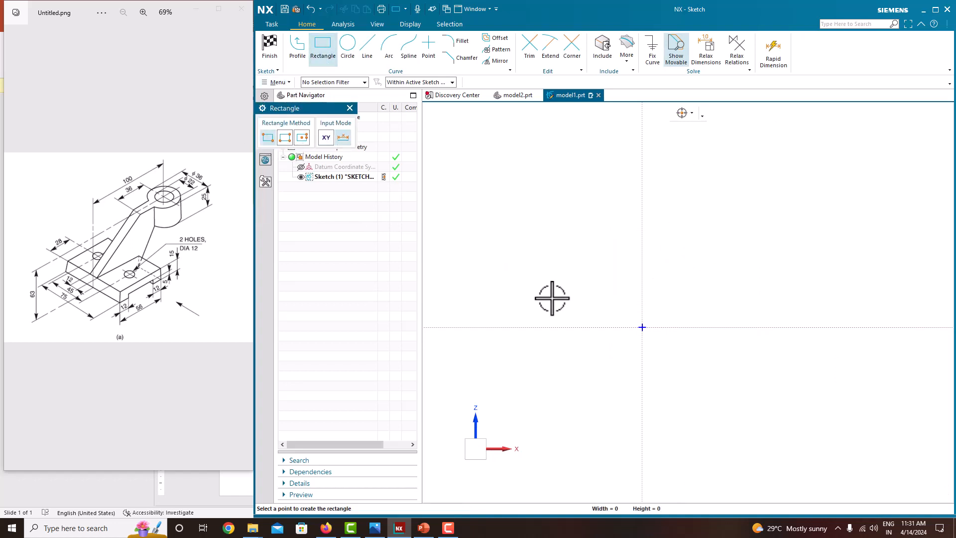
click(737, 327)
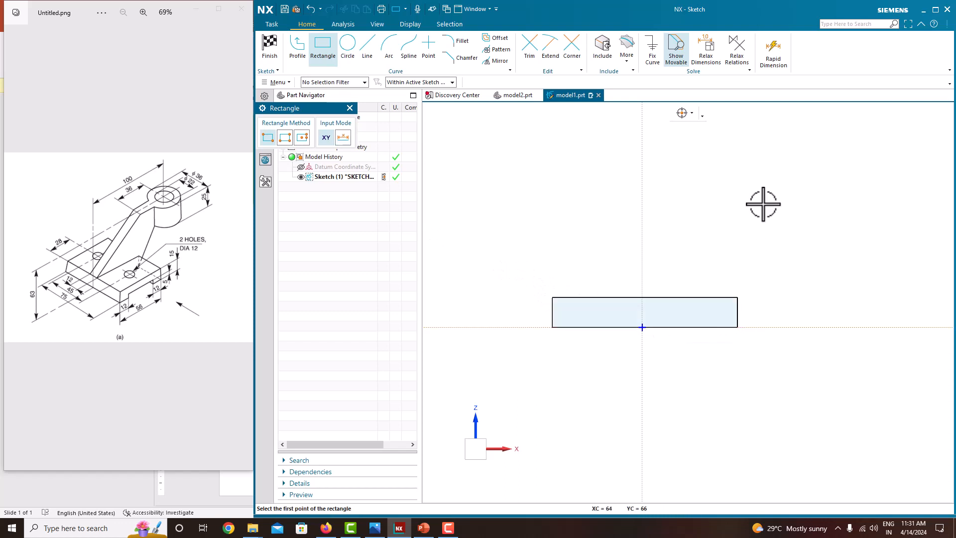
right_click(763, 204)
click(774, 211)
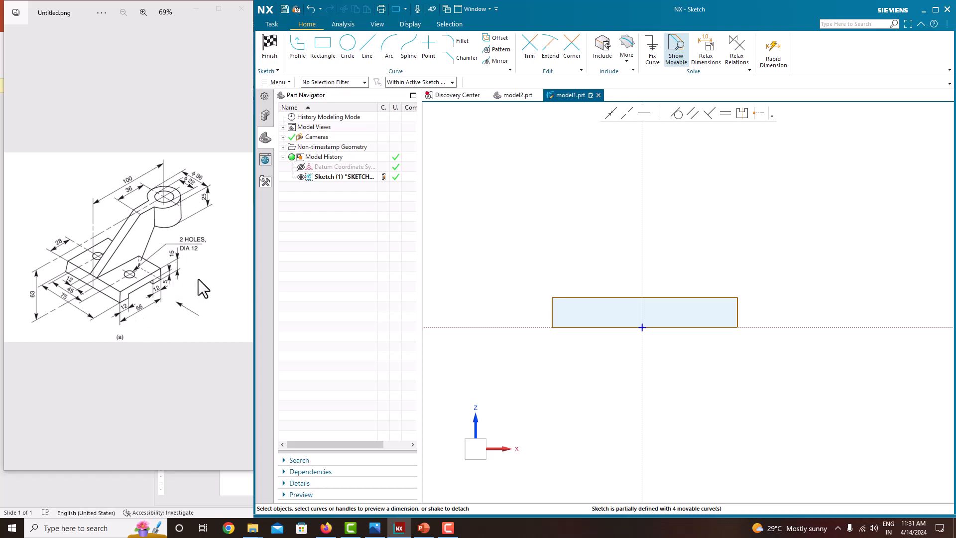
Step: Set the rectangle's width to 75 mm without scaling the entire sketch
click(607, 295)
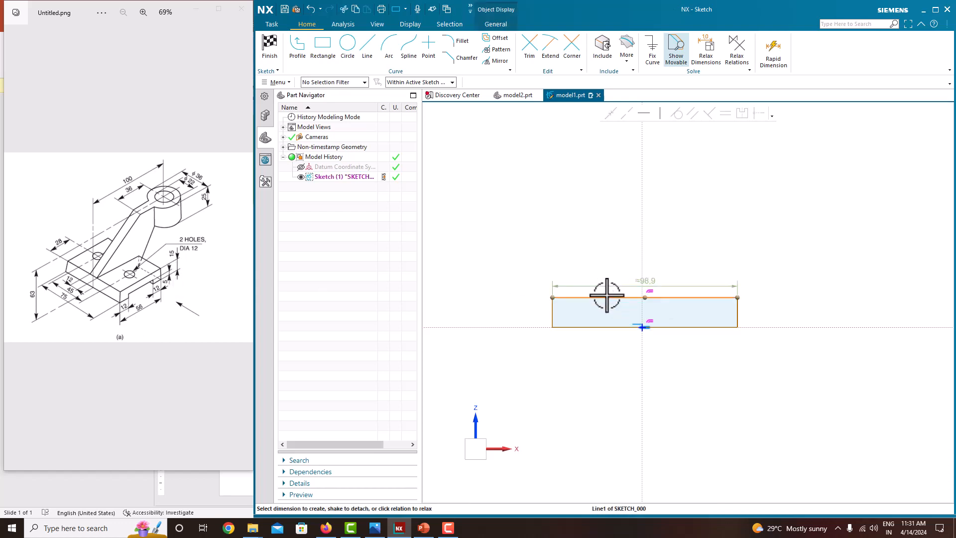
double_click(647, 280)
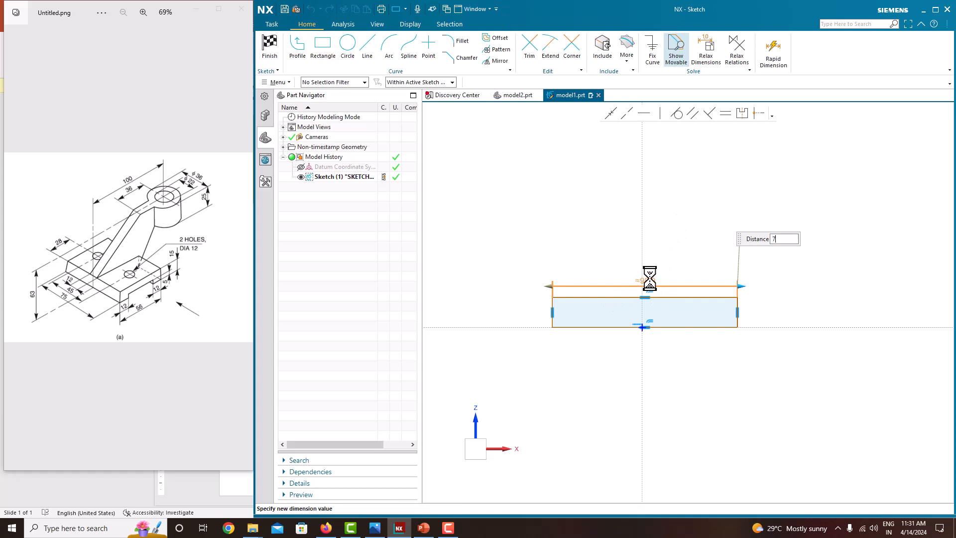
key(Return)
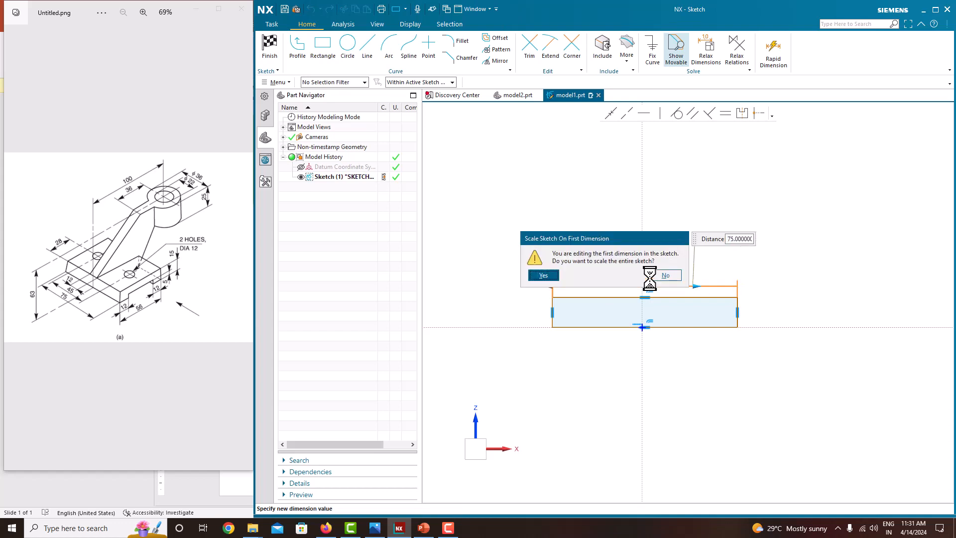
click(665, 275)
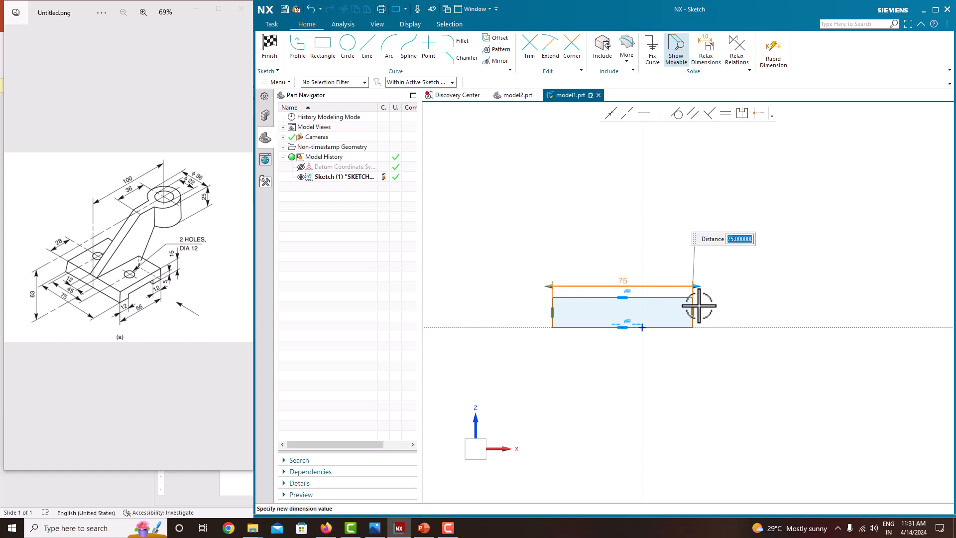
click(719, 299)
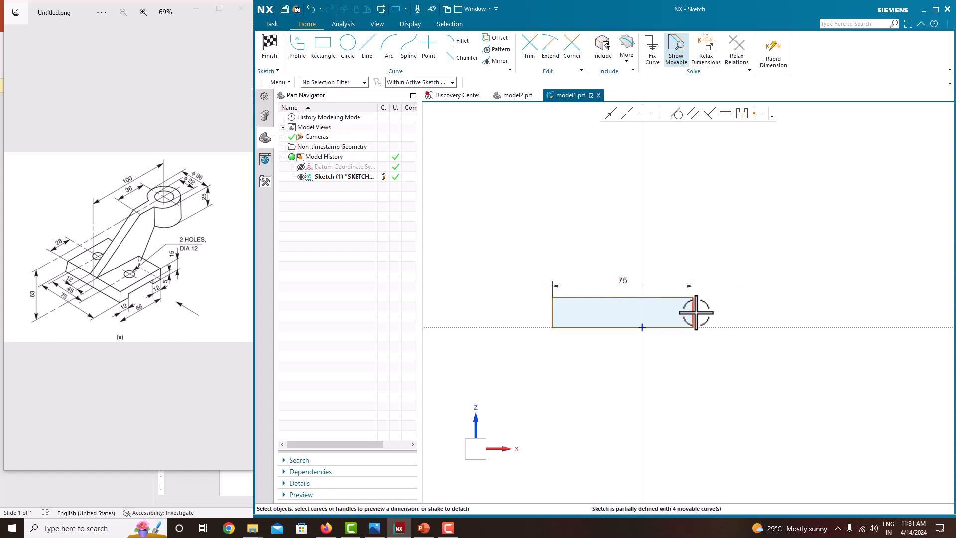
Step: Set the rectangle's height to 15 mm
click(706, 313)
click(717, 312)
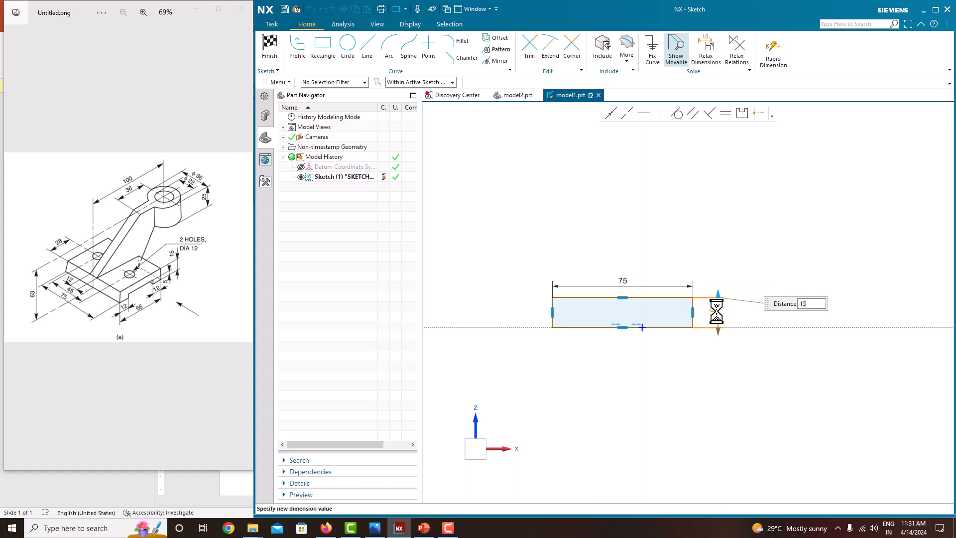
key(Return)
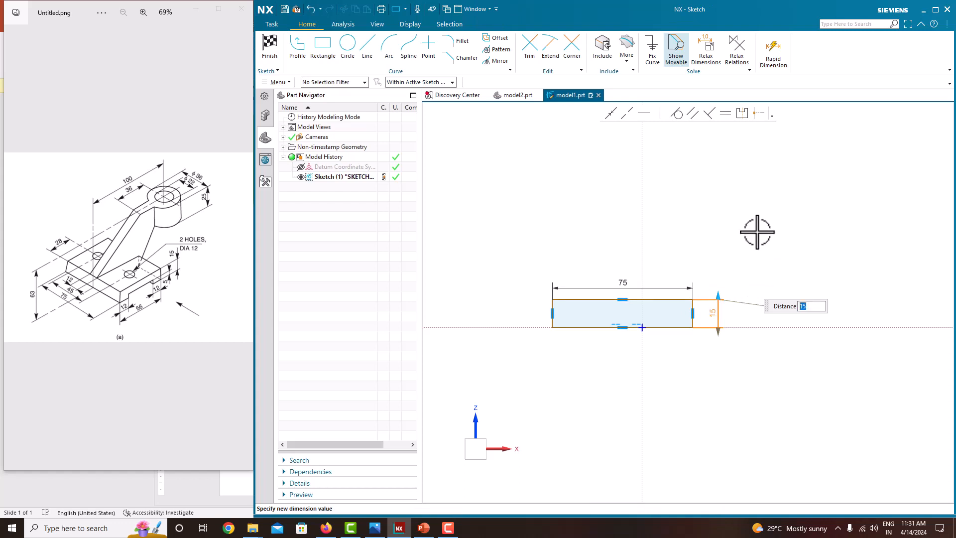
middle_click(752, 230)
Step: Make the rectangle's two upper corners symmetric about the vertical axis and finish the sketch
scroll(674, 349, up, 1)
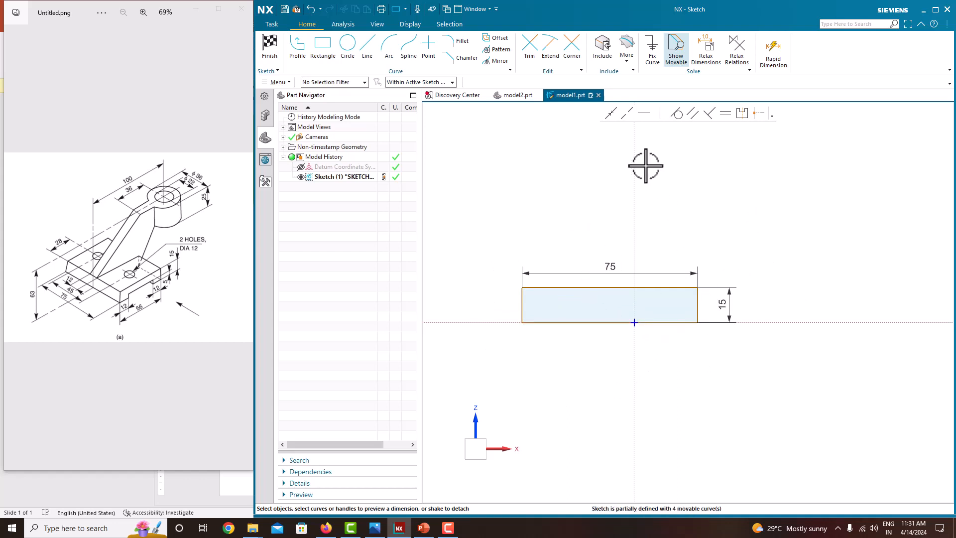
click(747, 115)
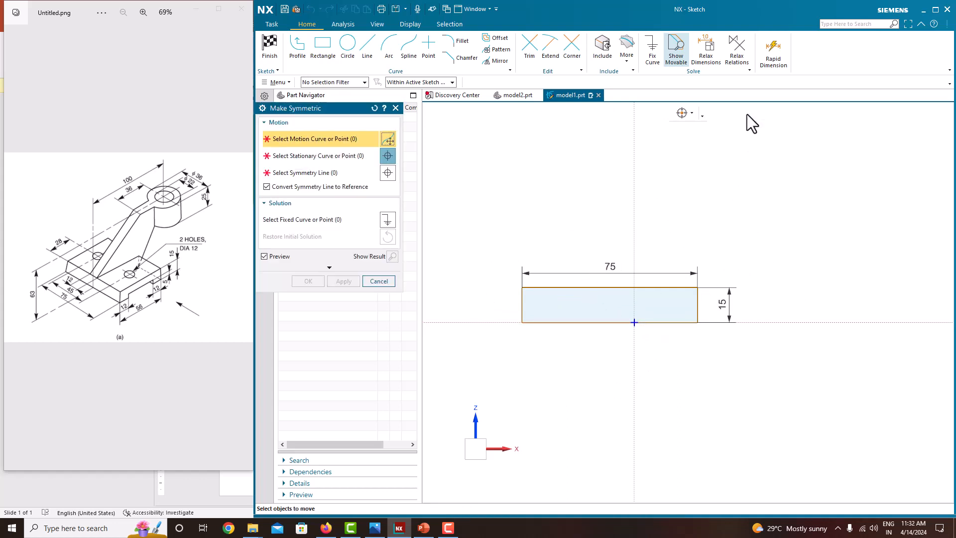
click(522, 288)
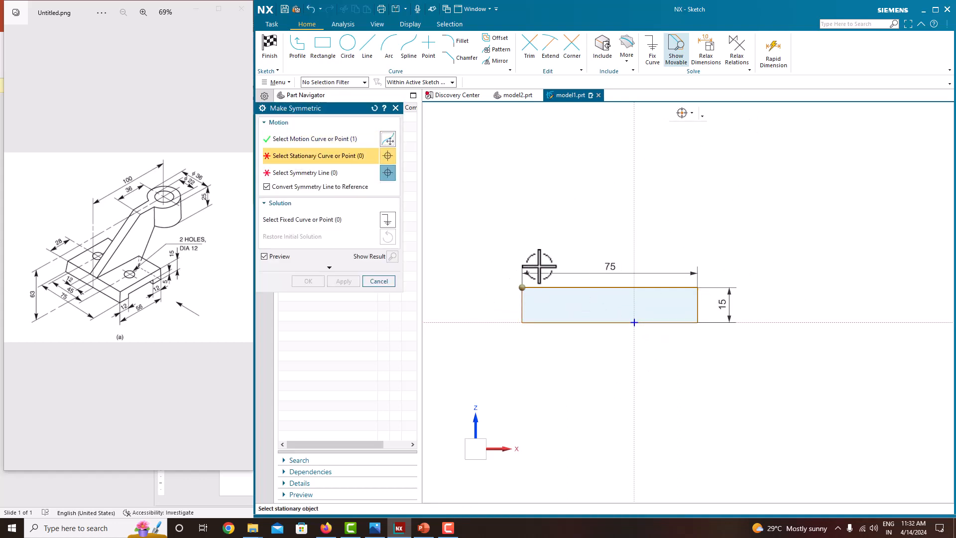
click(698, 288)
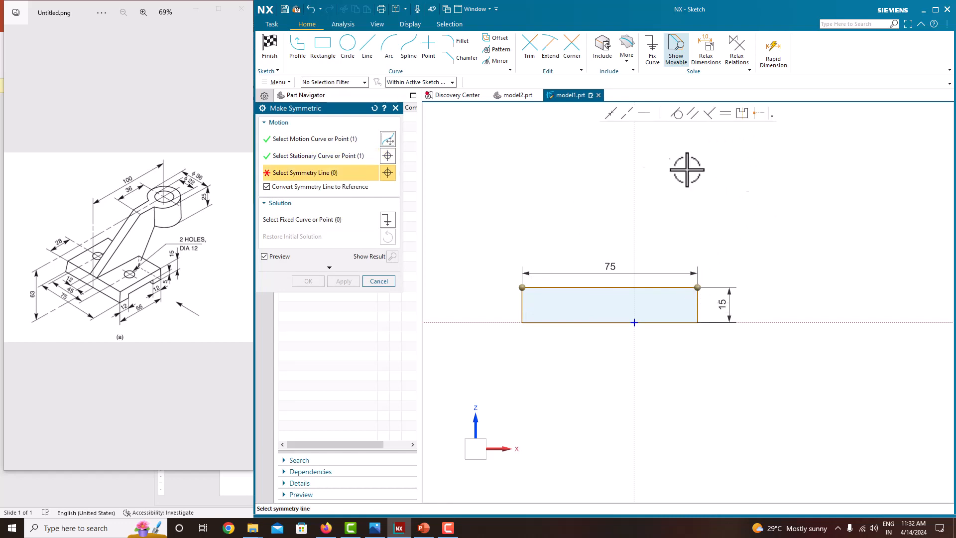
click(634, 166)
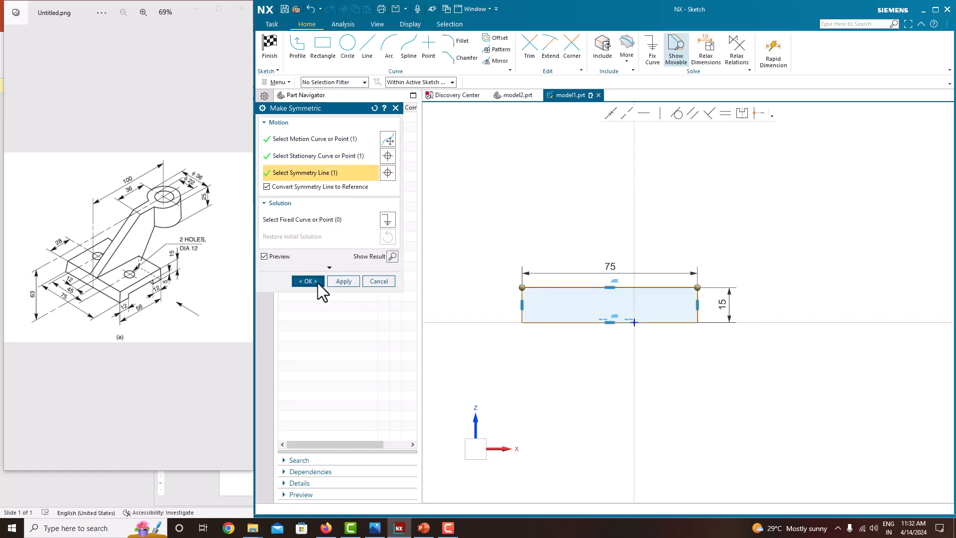
click(318, 283)
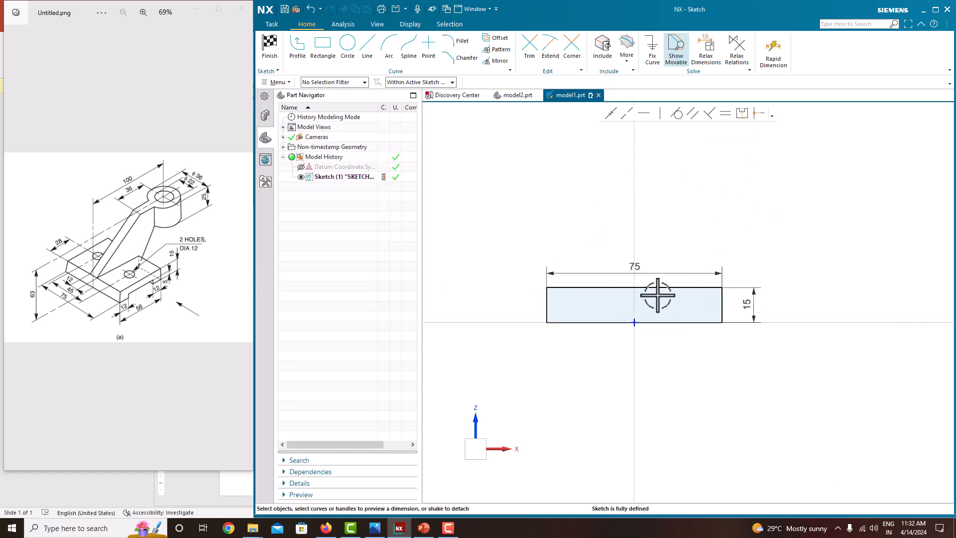
right_click(766, 224)
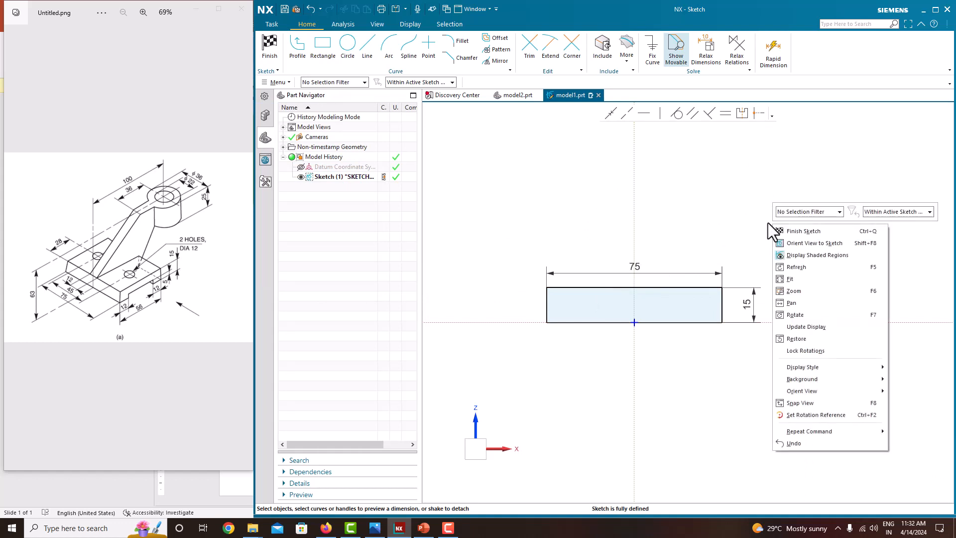
click(800, 232)
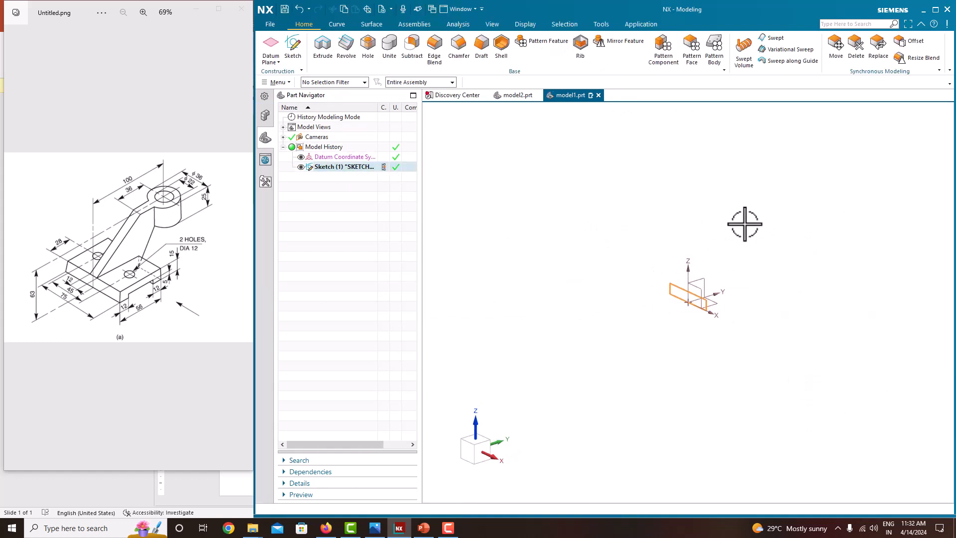
Step: Extrude the rectangle sketch with a Symmetric Value width of 56 mm to form the base block
click(324, 52)
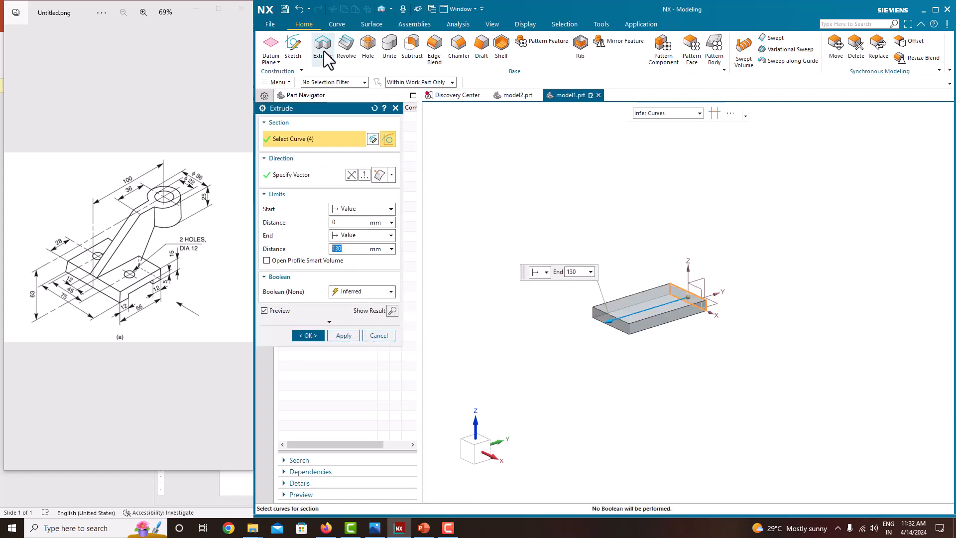
click(355, 237)
click(357, 267)
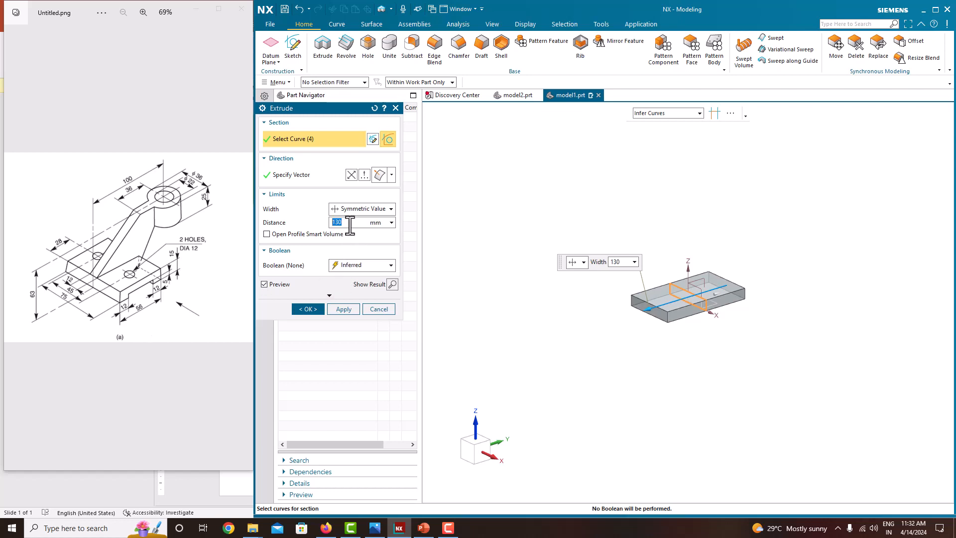
text(56)
click(318, 311)
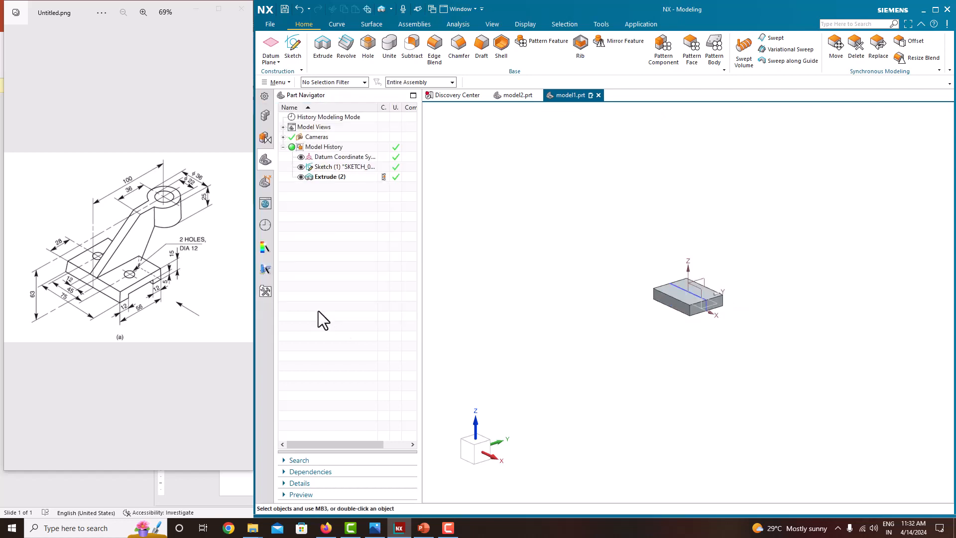
scroll(695, 284, up, 3)
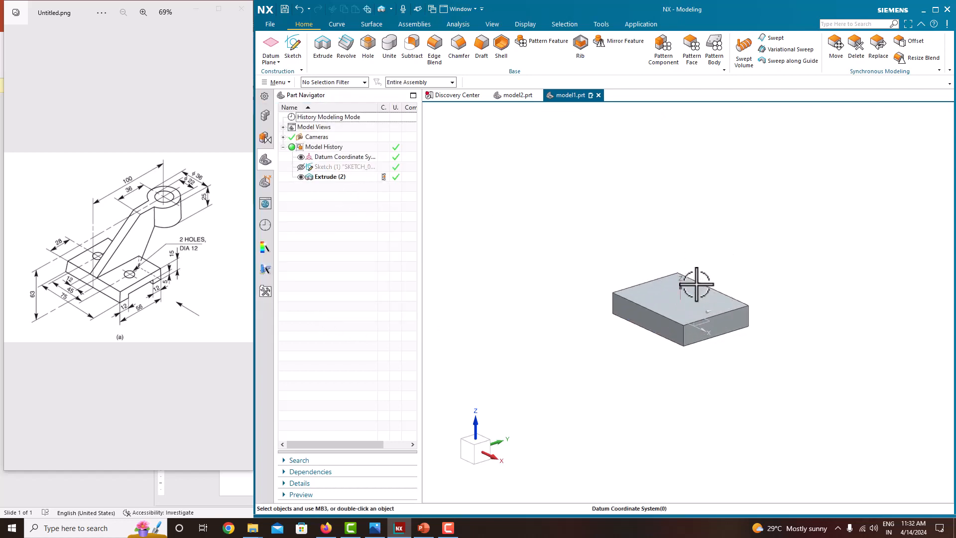
scroll(668, 309, up, 4)
middle_drag(653, 331, 634, 442)
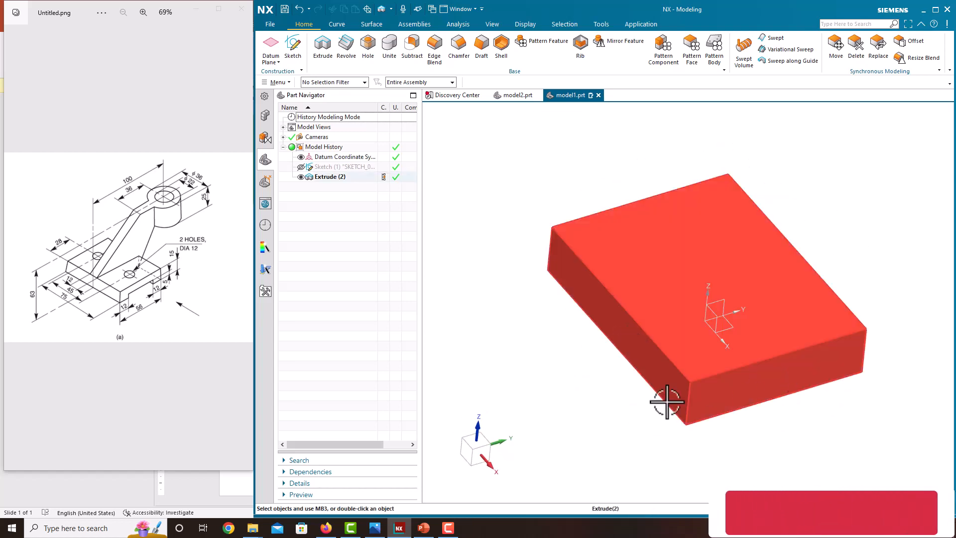
scroll(733, 312, down, 1)
mouse_move(728, 316)
middle_down()
mouse_move(700, 318)
mouse_move(718, 319)
middle_up()
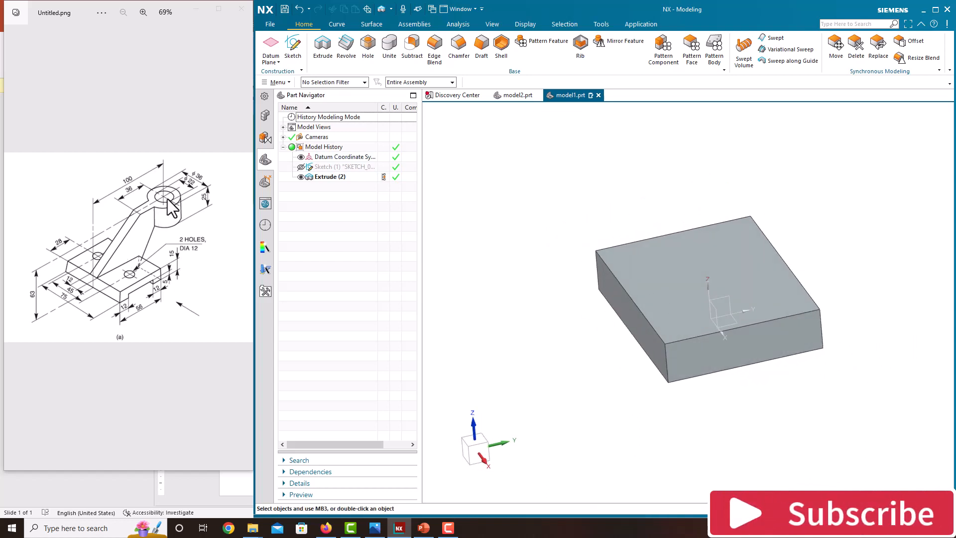
Step: Create a datum plane offset 63 mm from the block's bottom face, with the offset direction reversed to point upward through the block
mouse_move(692, 288)
middle_down()
mouse_move(689, 321)
mouse_move(658, 319)
middle_up()
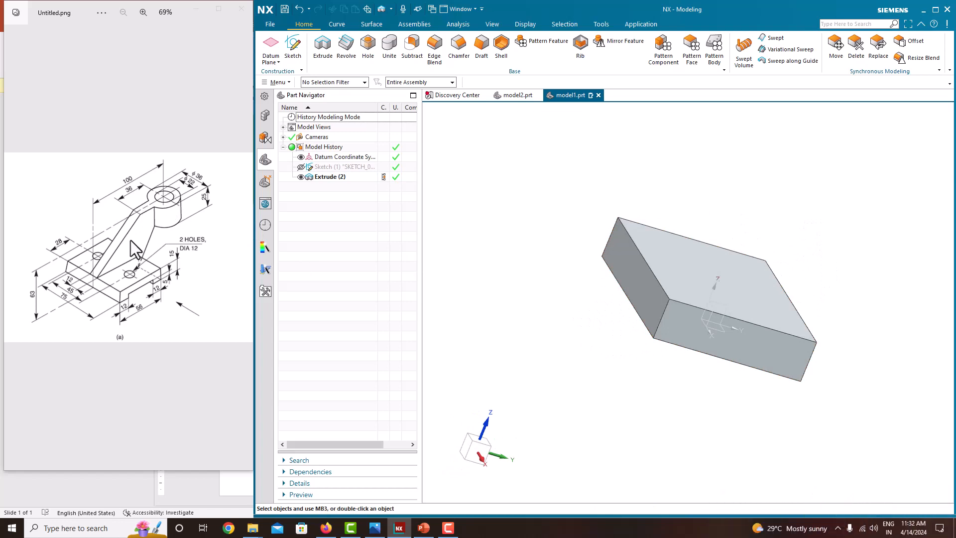
middle_drag(667, 278, 668, 318)
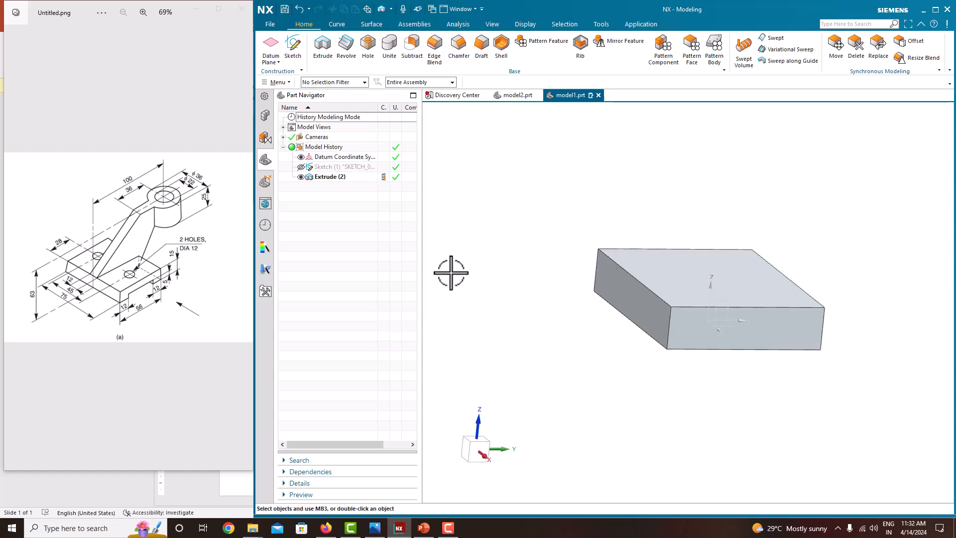
click(276, 62)
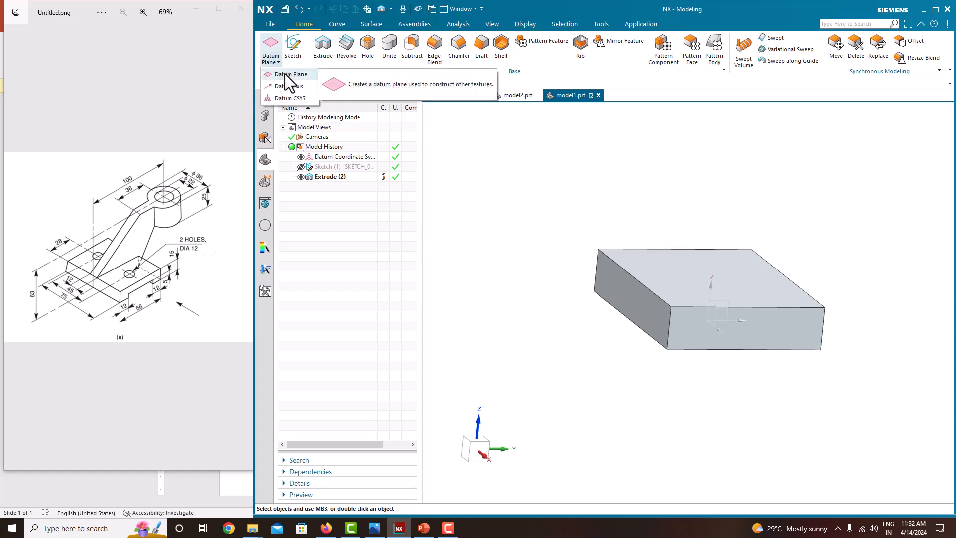
click(285, 74)
middle_drag(641, 352, 674, 327)
click(674, 327)
middle_drag(719, 178, 709, 226)
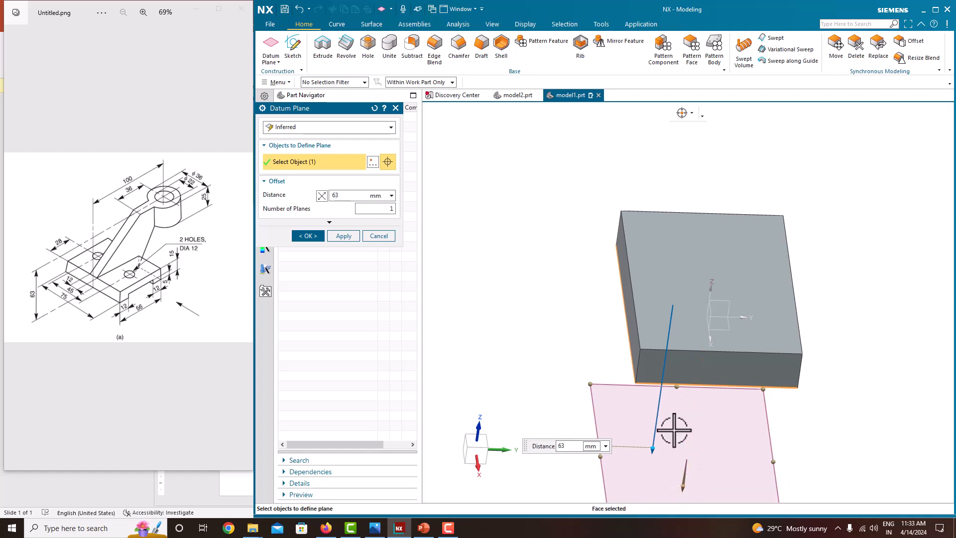
scroll(675, 429, down, 3)
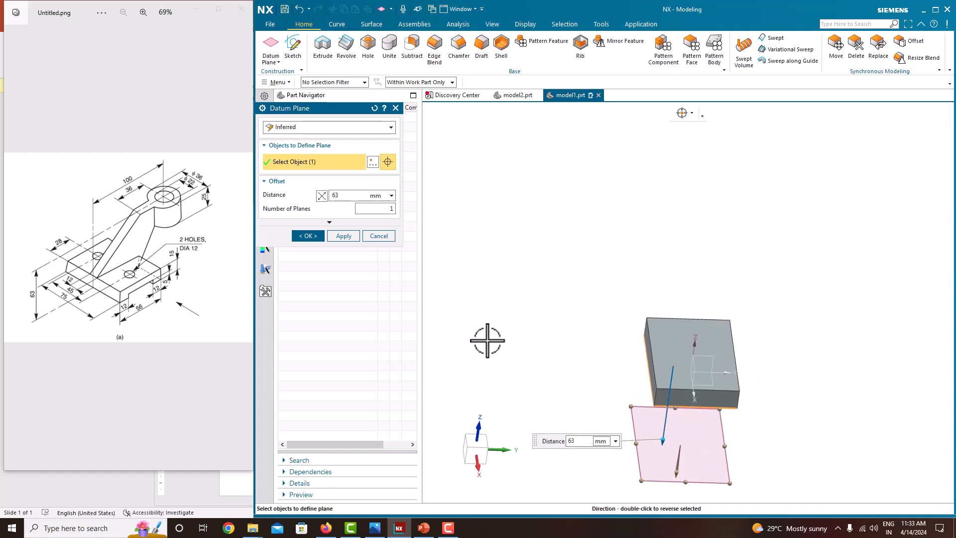
click(320, 196)
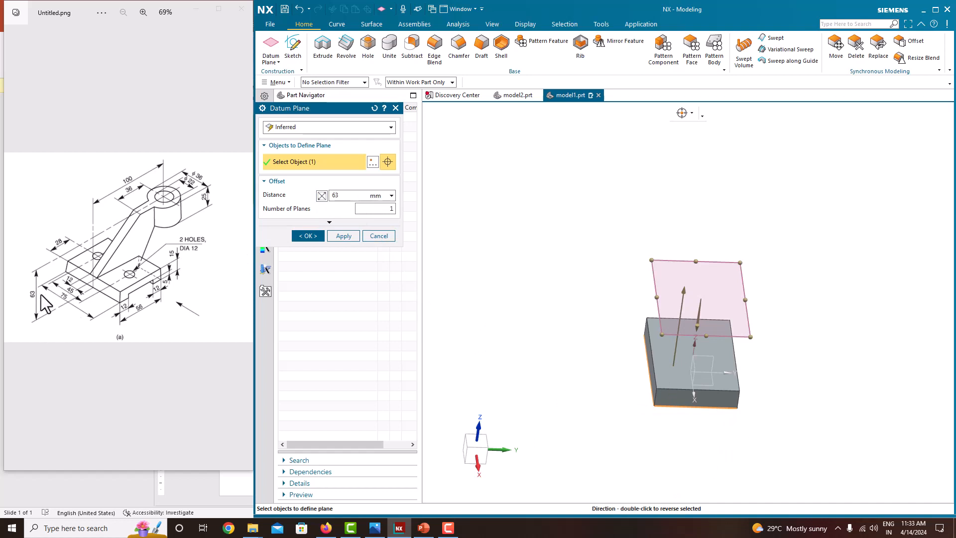
drag(353, 195, 315, 194)
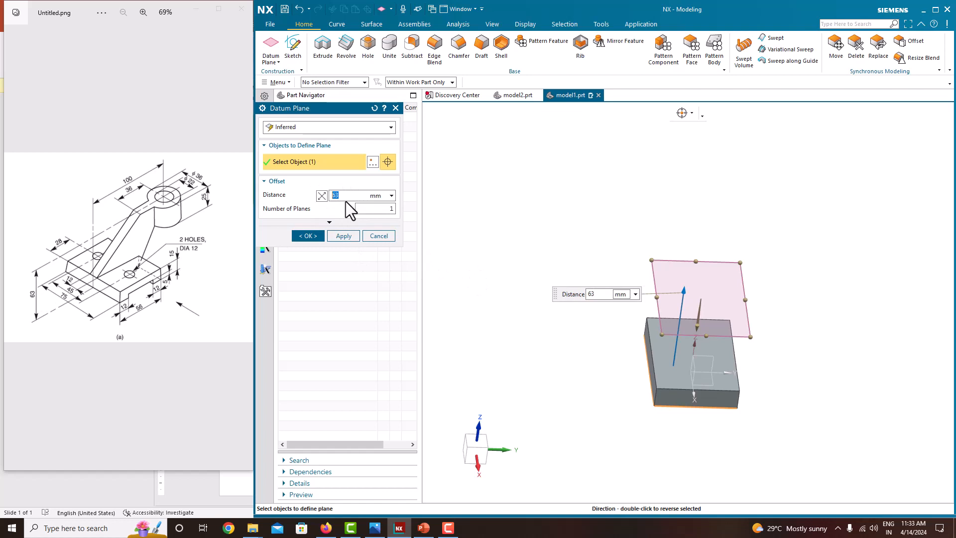
middle_drag(662, 318, 663, 290)
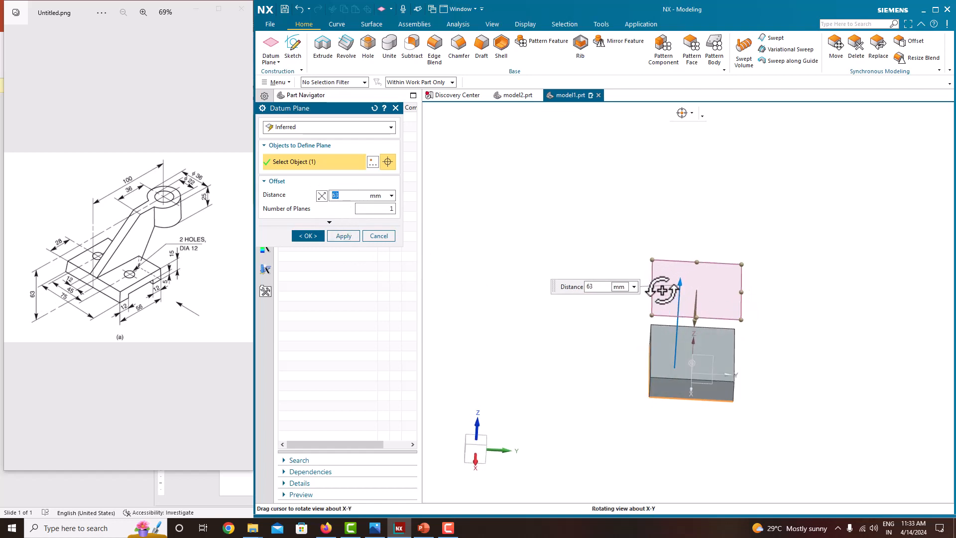
click(313, 237)
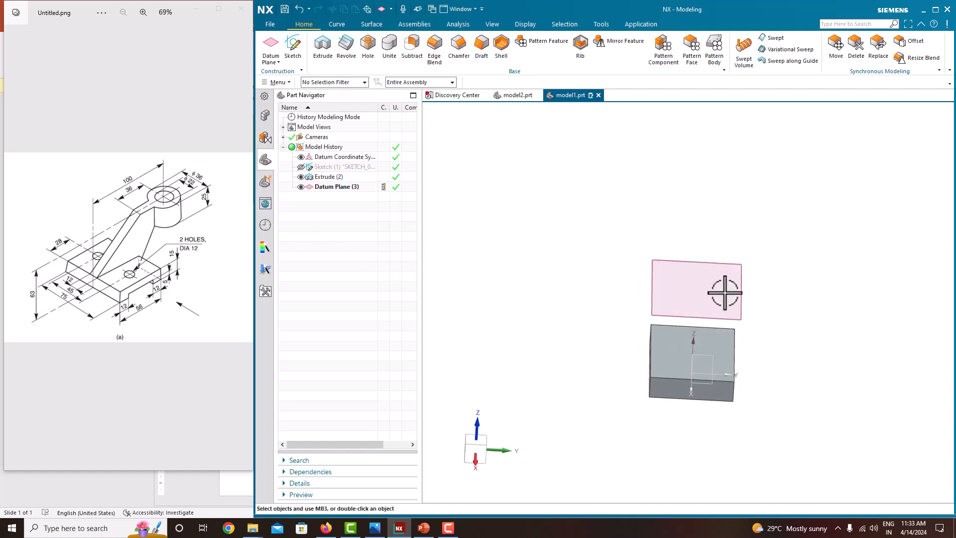
Step: Start a sketch on the offset datum plane and orient the view to the sketch
middle_drag(726, 328, 751, 343)
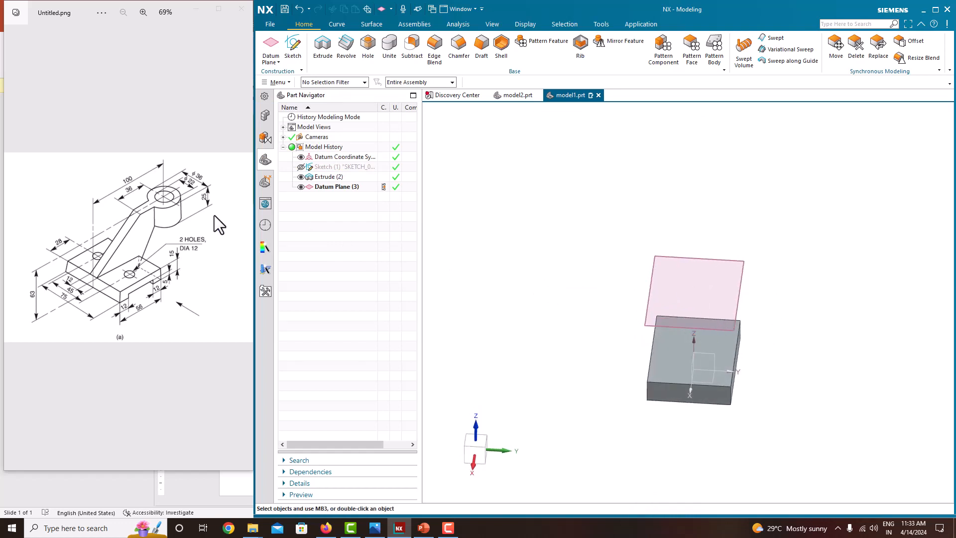
click(741, 273)
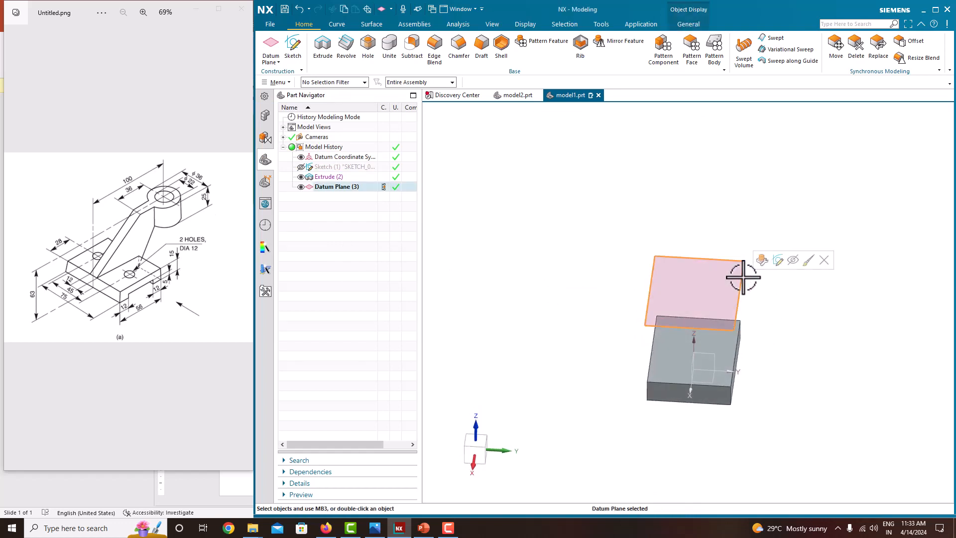
click(294, 50)
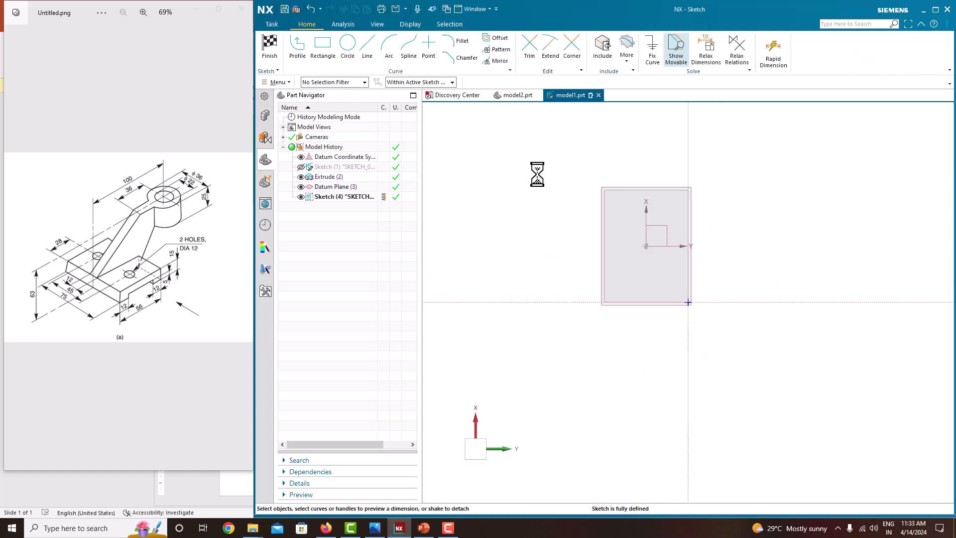
right_click(629, 149)
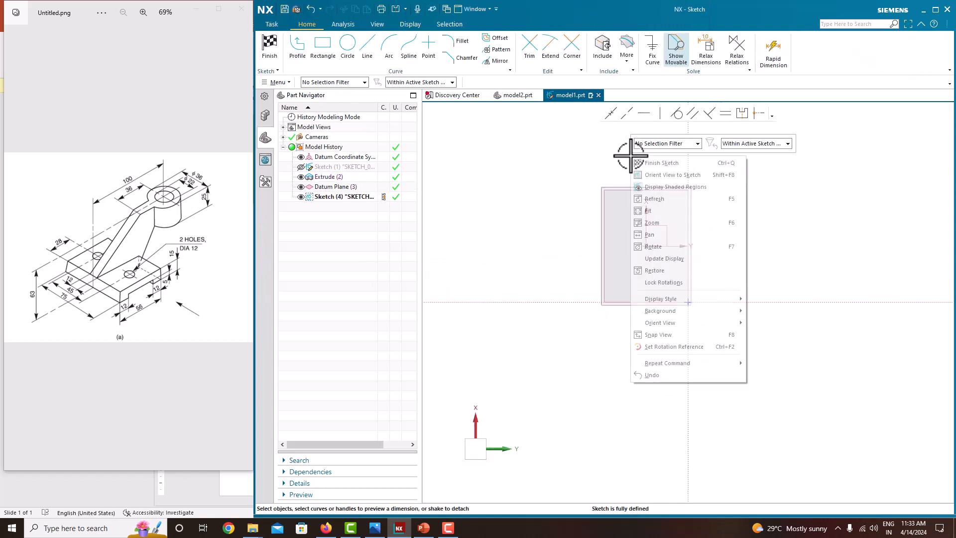
click(670, 177)
scroll(651, 303, up, 2)
scroll(612, 218, down, 2)
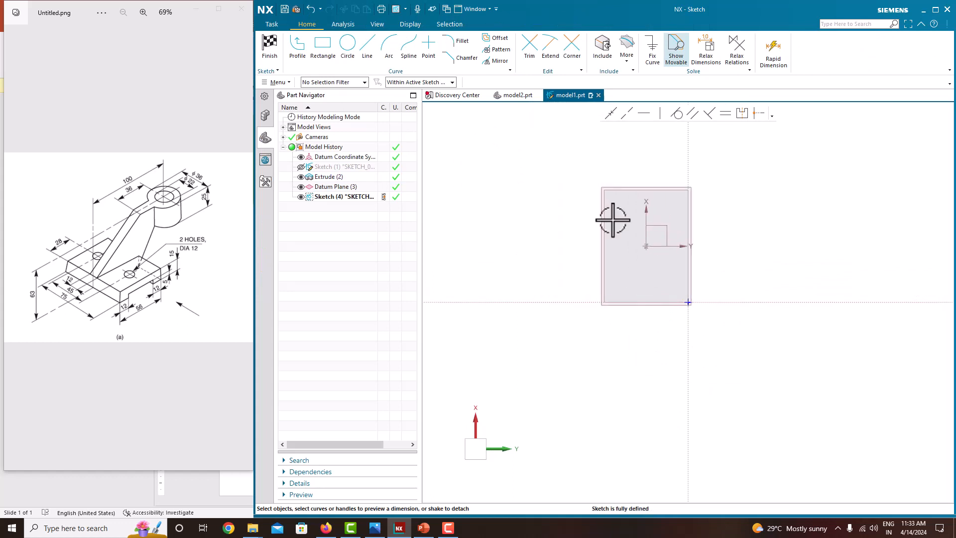
scroll(600, 185, up, 2)
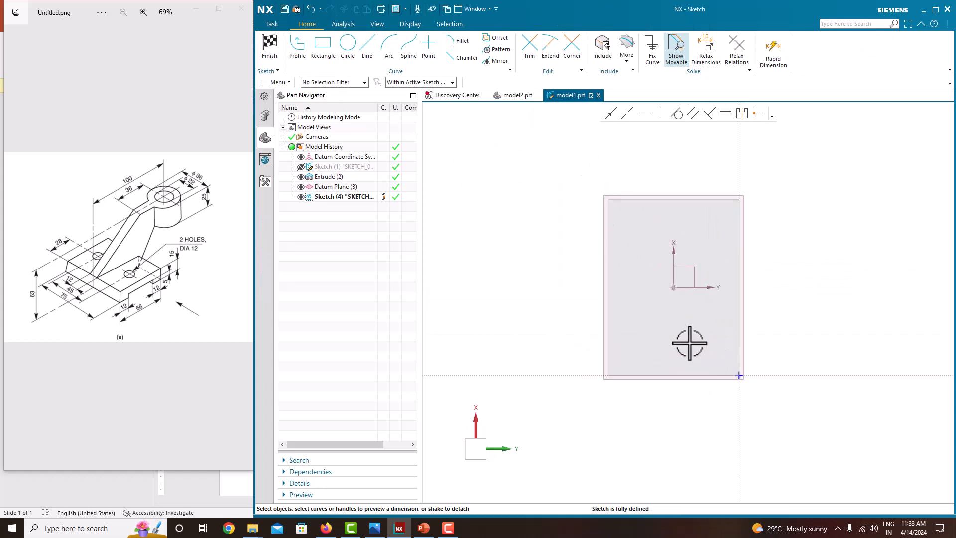
Step: Sketch a circle about 45 mm in diameter outside the block, beside its long edge on the +Y side
click(339, 55)
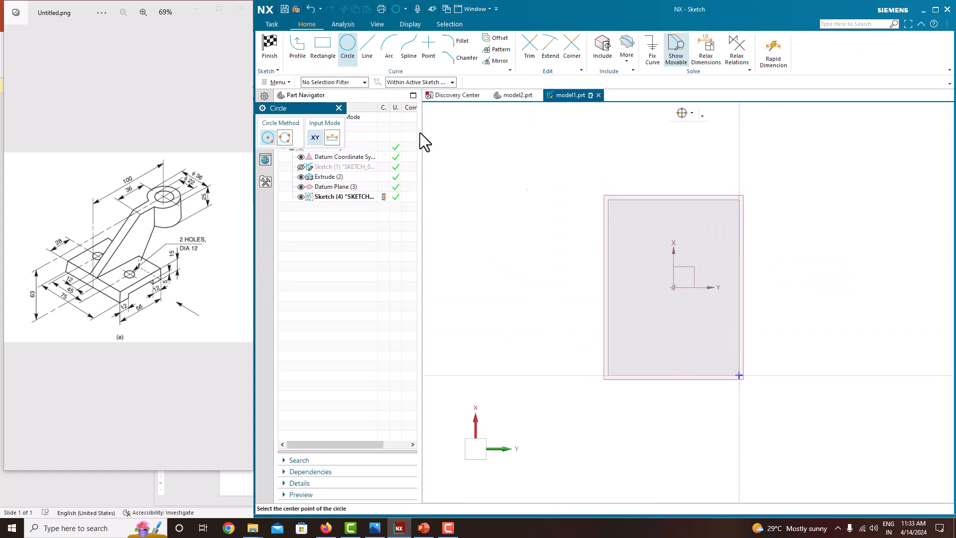
click(843, 276)
click(810, 244)
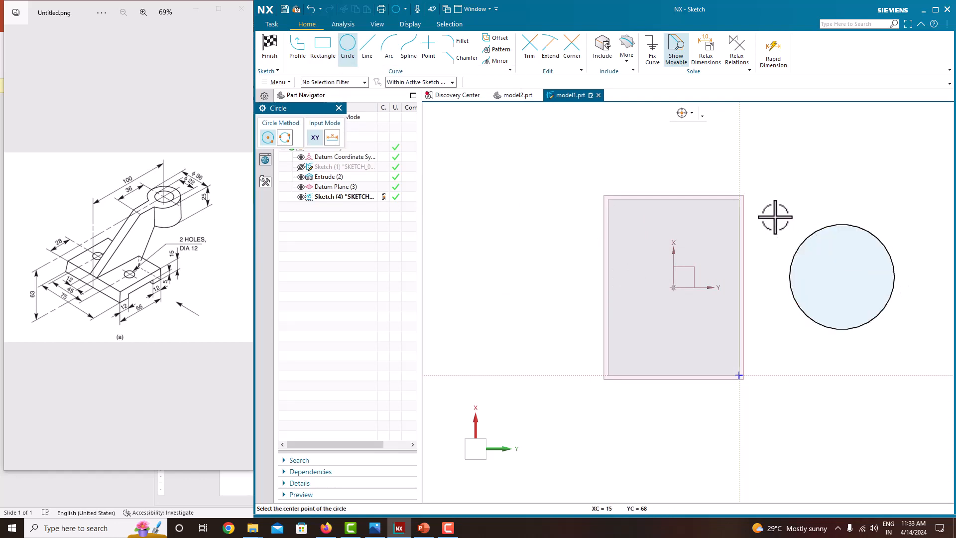
key(Escape)
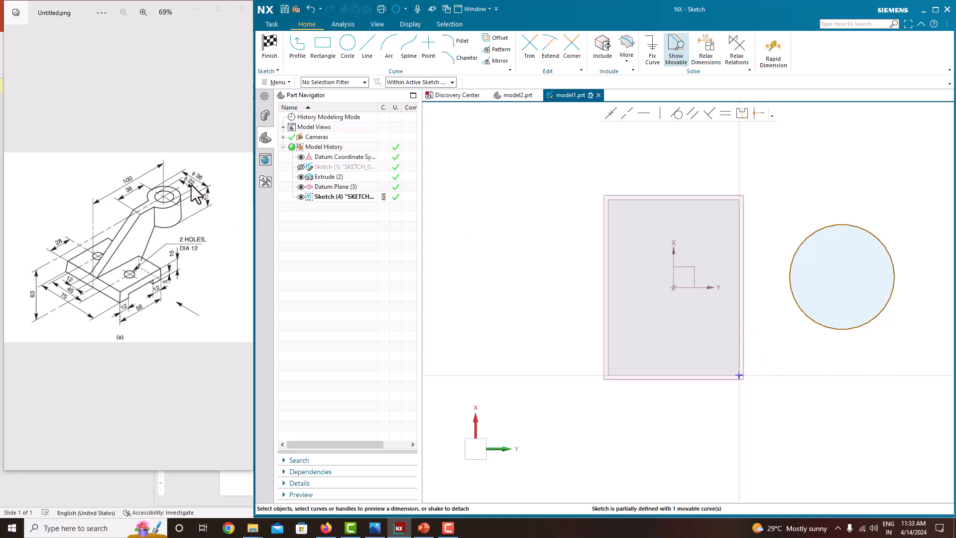
Step: Set the circle's diameter to 36 mm without scaling the entire sketch
click(870, 231)
click(920, 244)
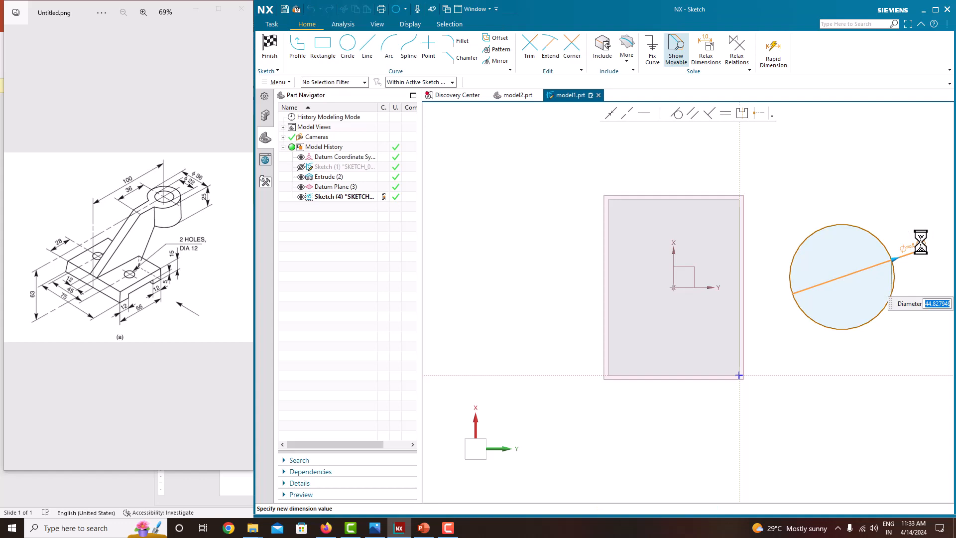
key(Return)
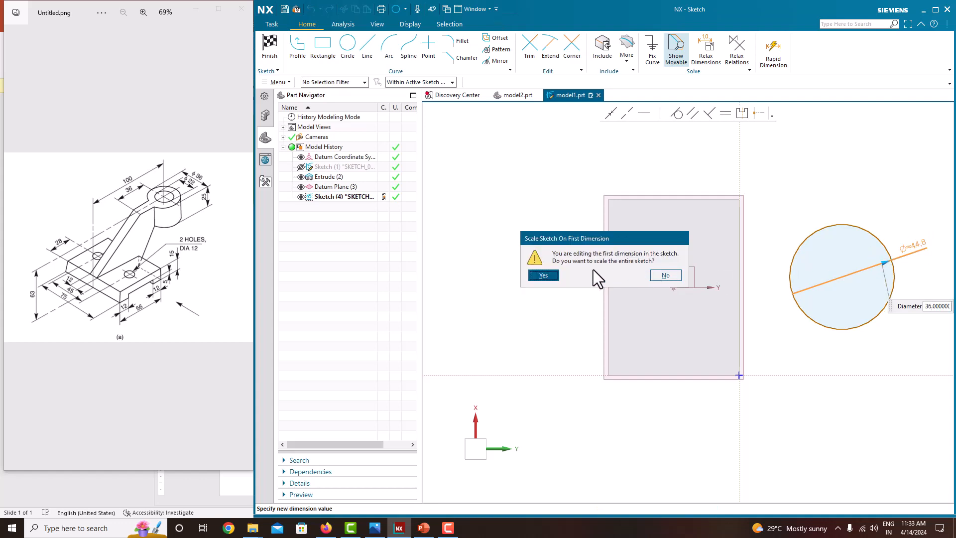
click(666, 274)
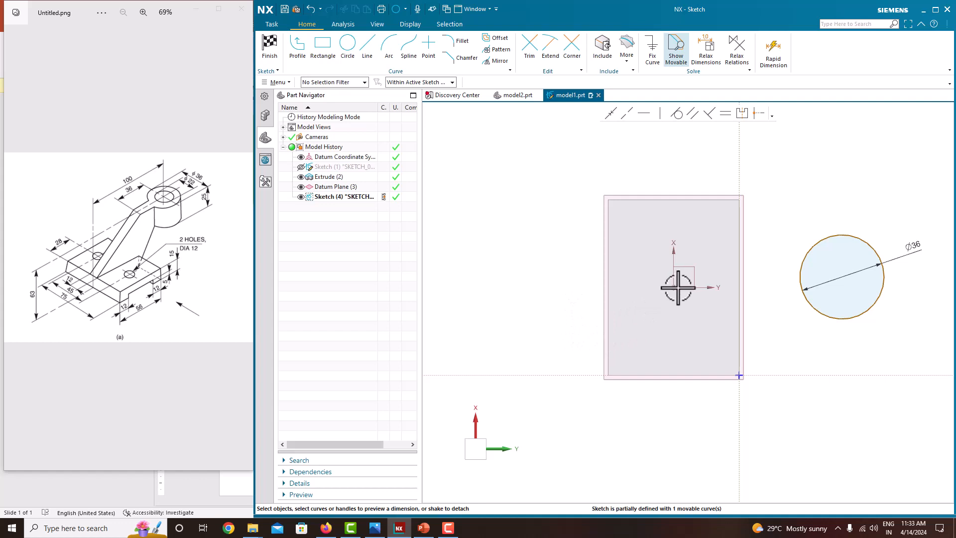
Step: With selection scope Within Work Part Only, draw a 146 mm horizontal line from the midpoint of the block's far long edge past the circle and convert it to reference
click(367, 47)
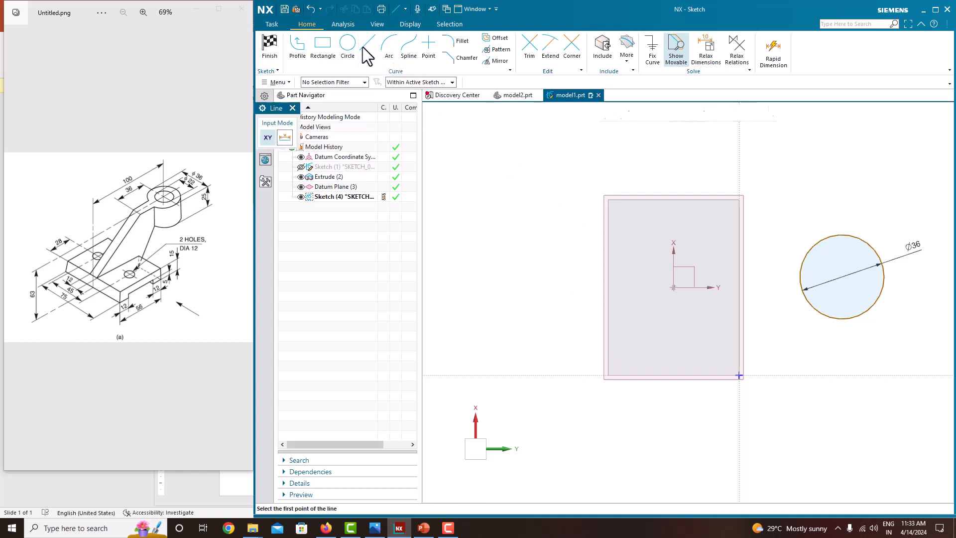
click(430, 83)
click(411, 109)
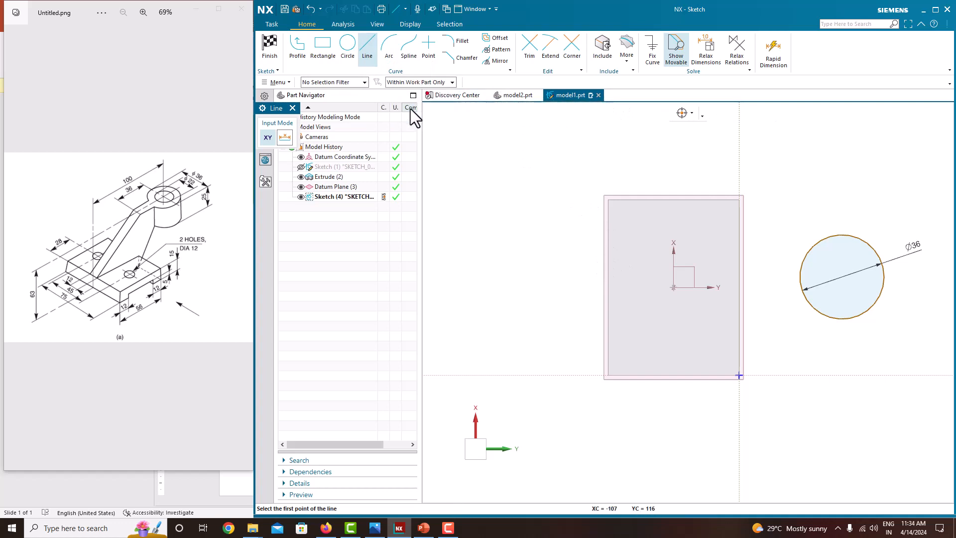
click(608, 287)
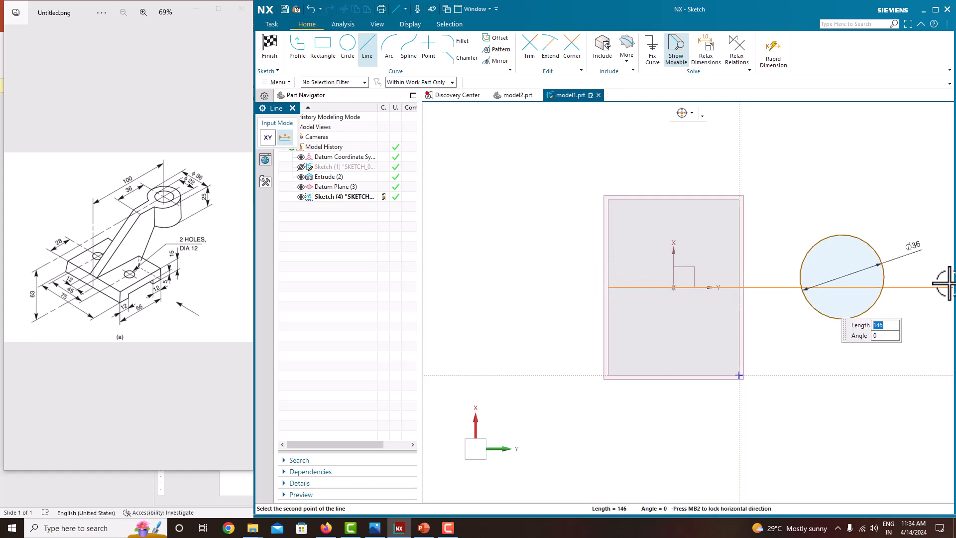
click(949, 287)
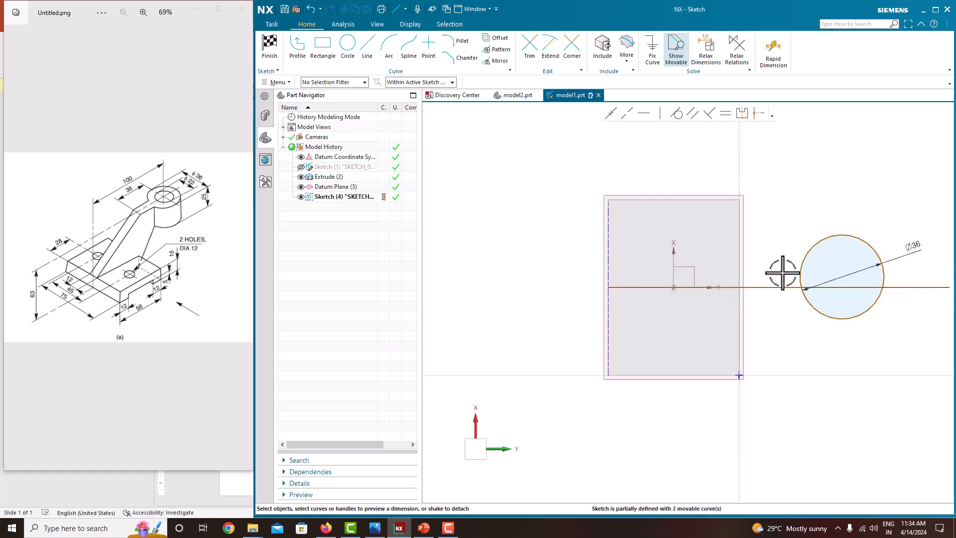
click(776, 287)
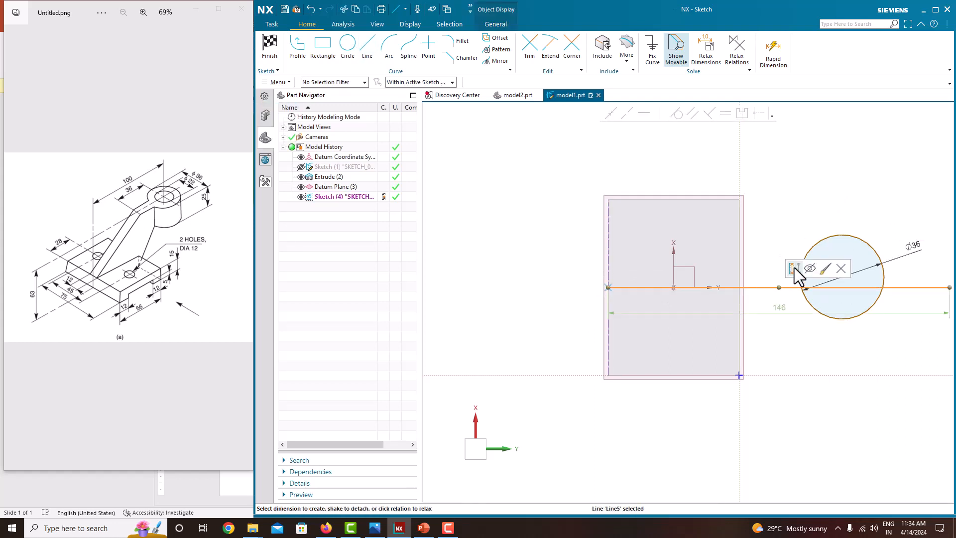
click(793, 269)
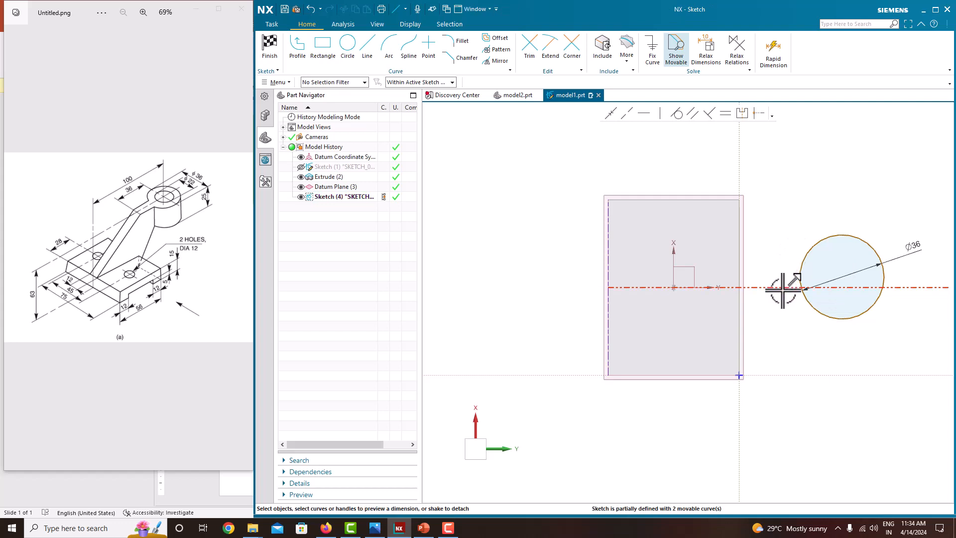
Step: Place the circle's centre on the horizontal reference line by setting the distance between them to 0
scroll(747, 293, down, 3)
scroll(798, 295, up, 3)
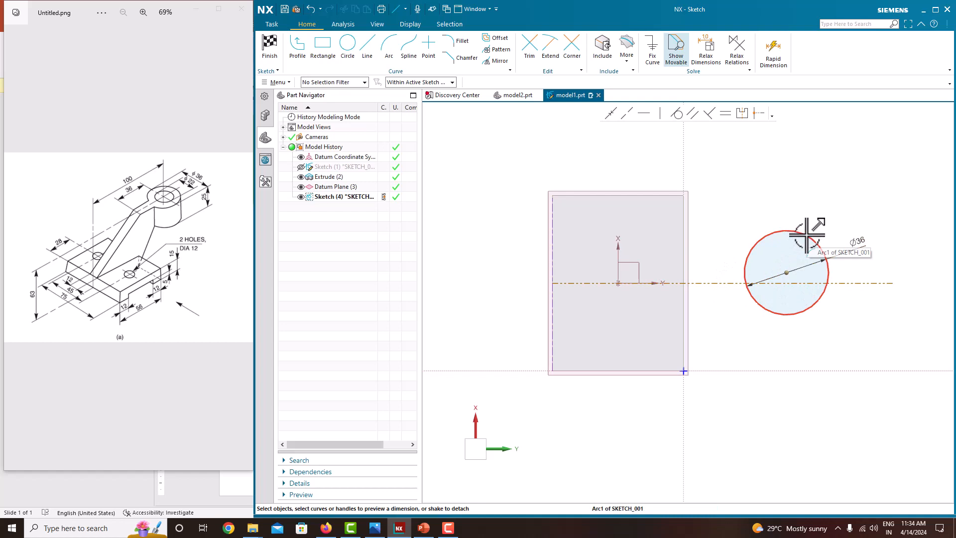
click(792, 283)
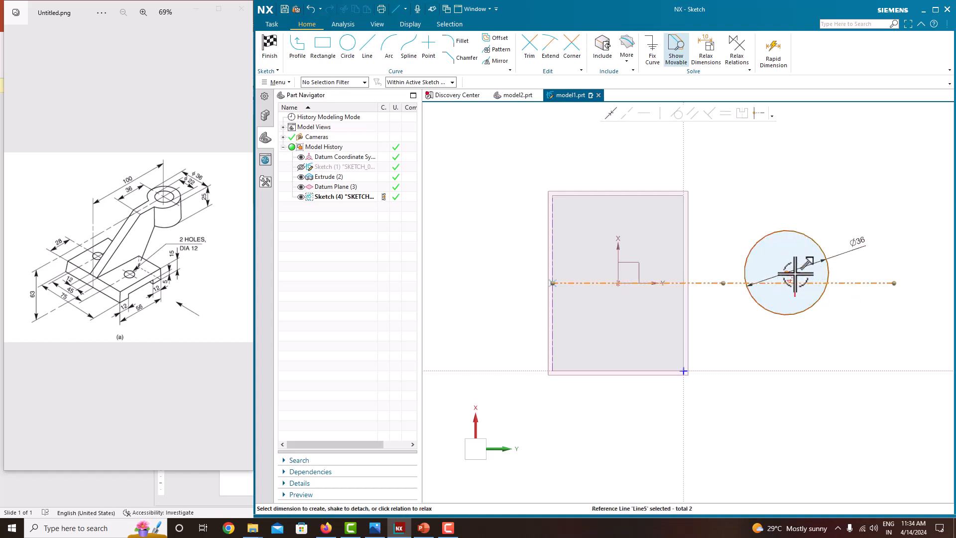
click(796, 276)
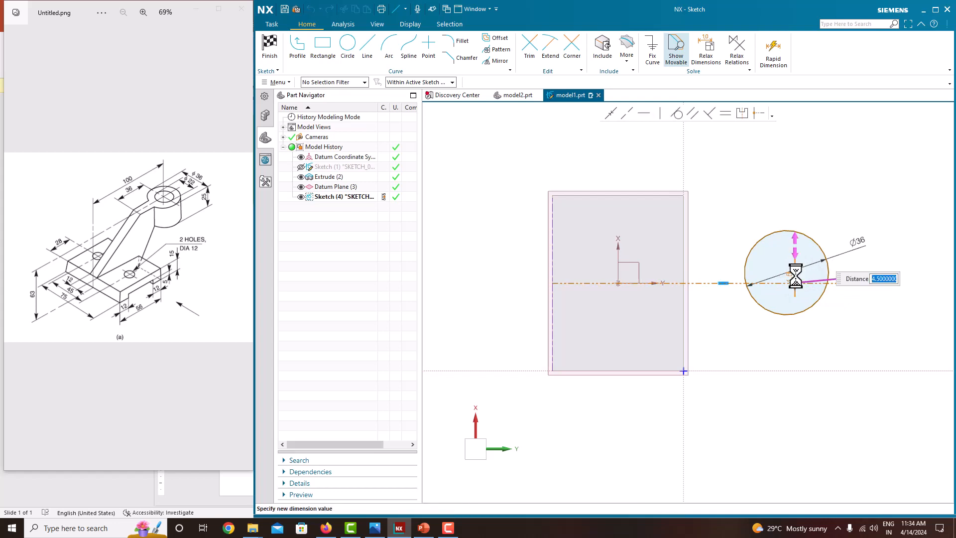
key(Return)
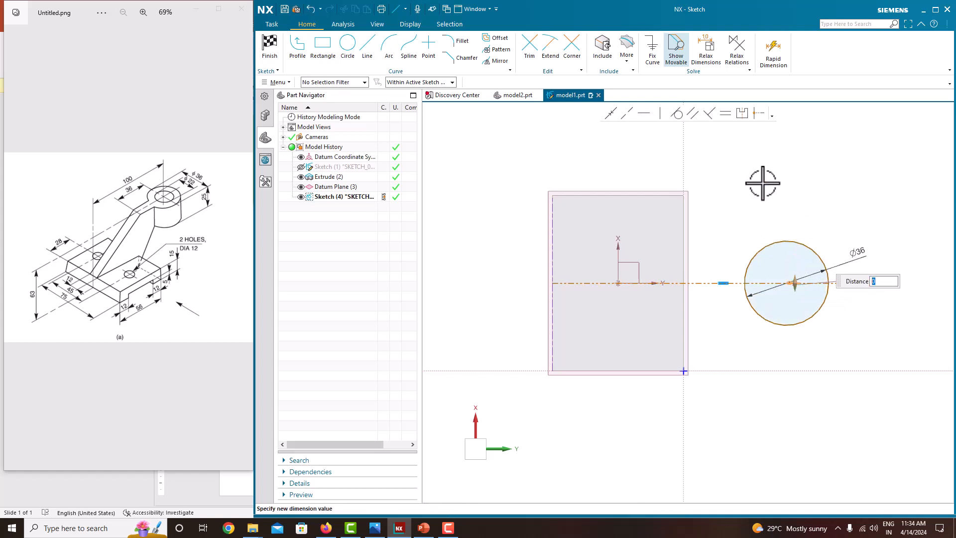
key(Escape)
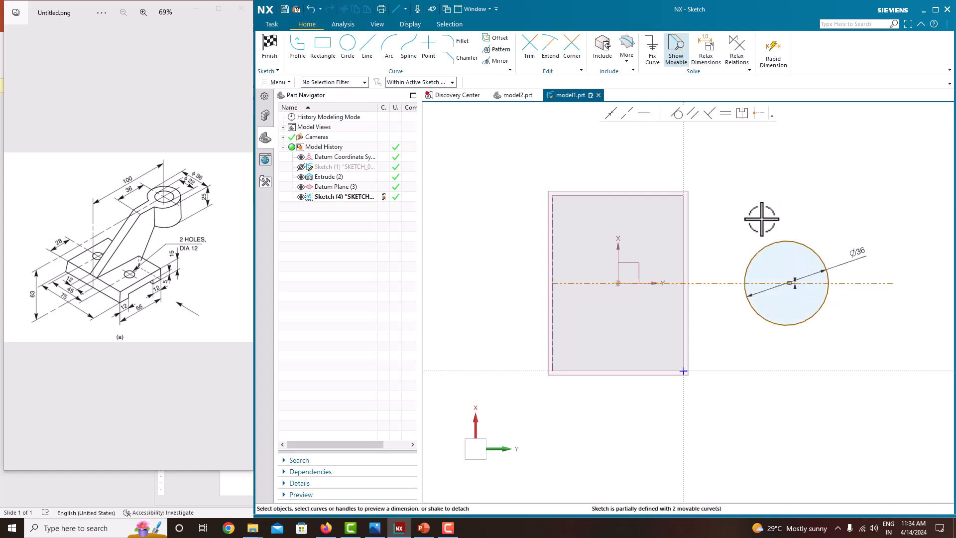
Step: Set the distance from the circle's centre to the block's far long edge to 100 mm
scroll(790, 279, up, 4)
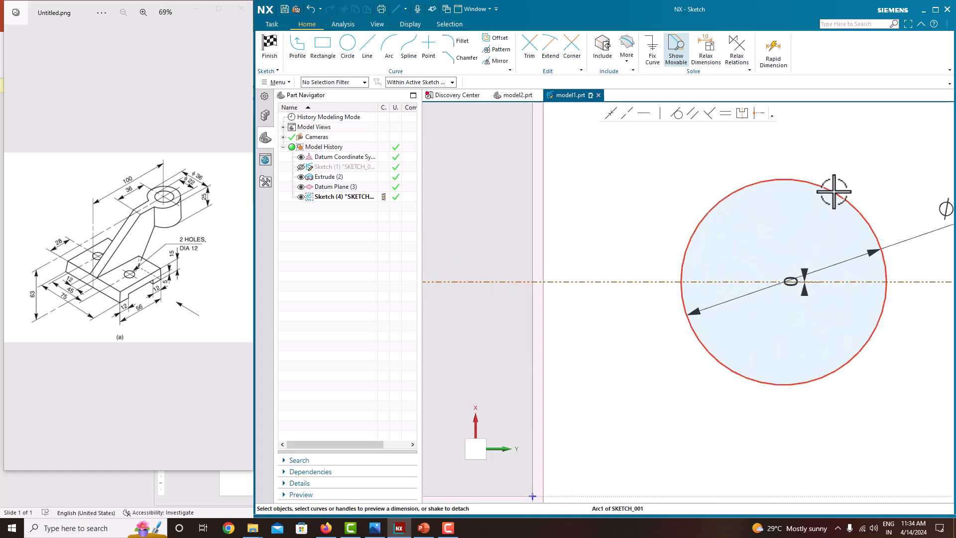
click(785, 281)
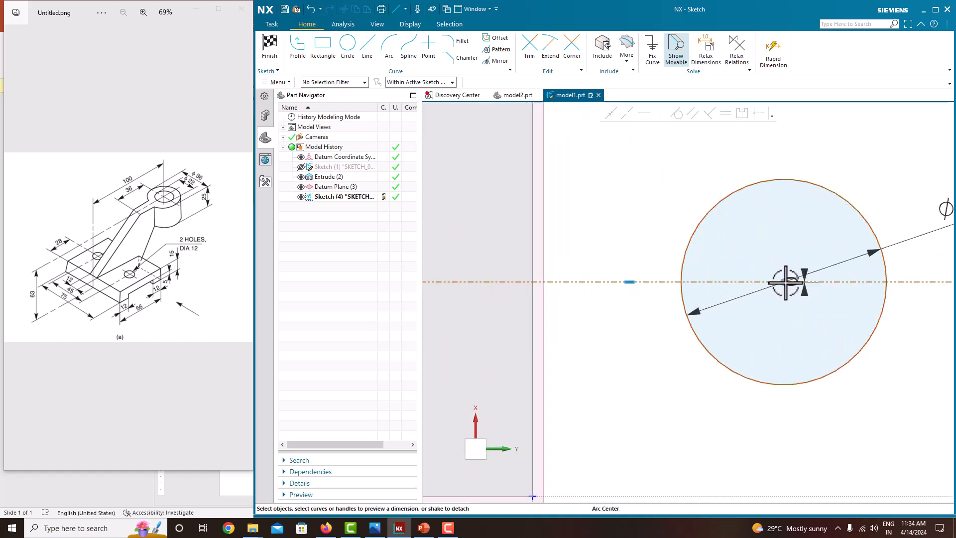
scroll(759, 235, down, 4)
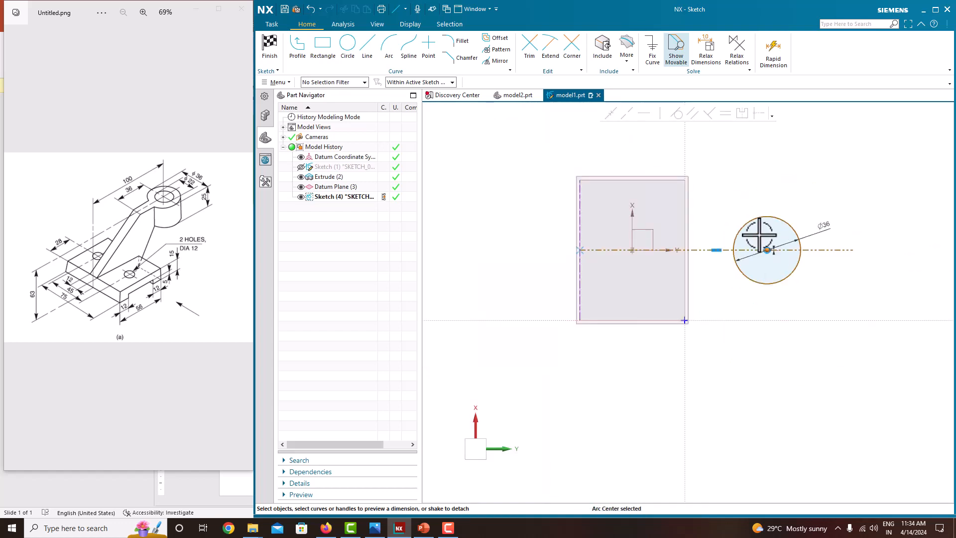
click(582, 223)
click(675, 252)
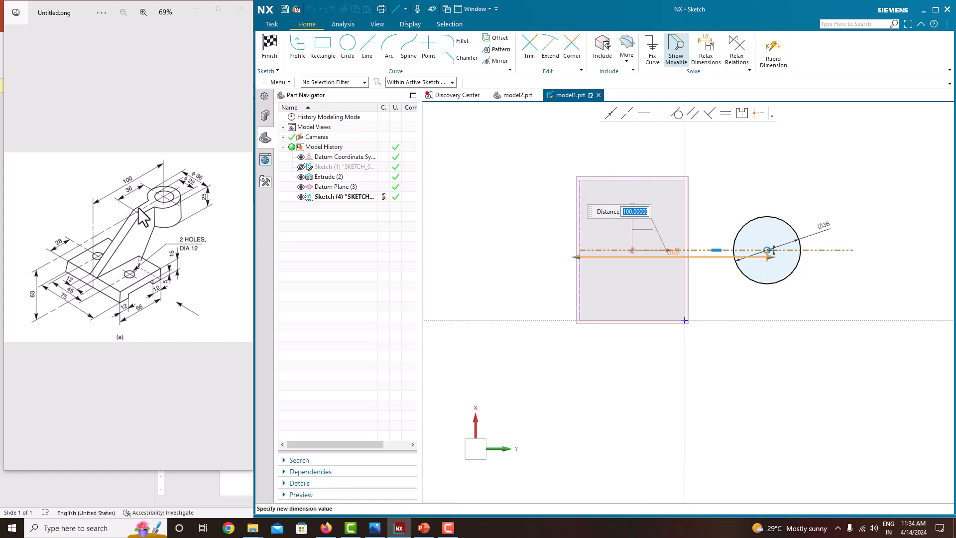
key(Return)
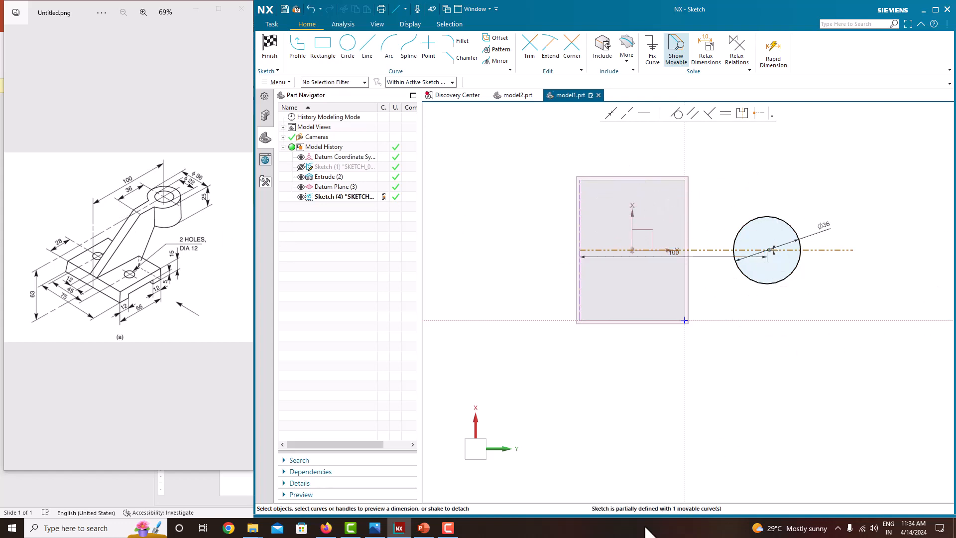
Step: Move the 100 mm dimension away from the horizontal reference line, toward the block's -X edge
scroll(760, 278, up, 3)
scroll(766, 240, up, 1)
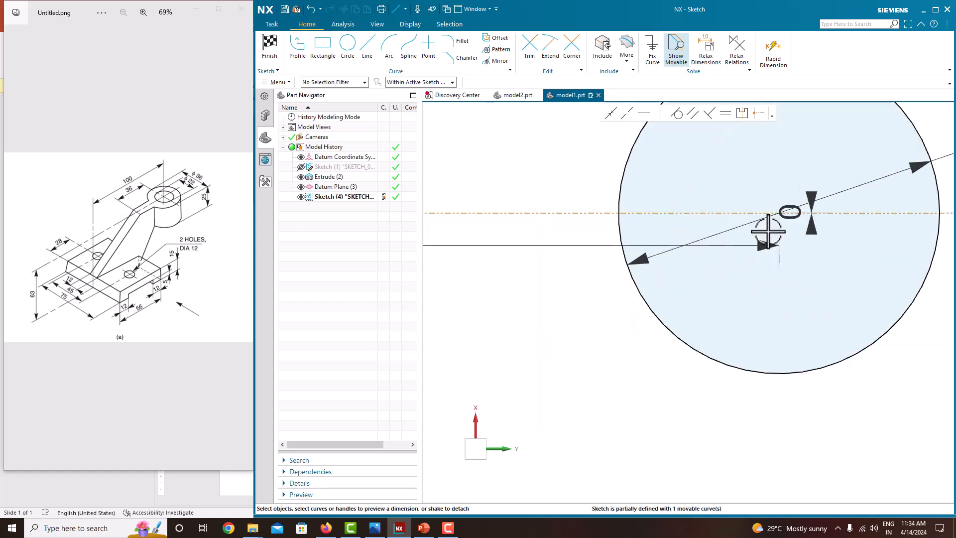
scroll(766, 239, down, 5)
scroll(714, 240, up, 2)
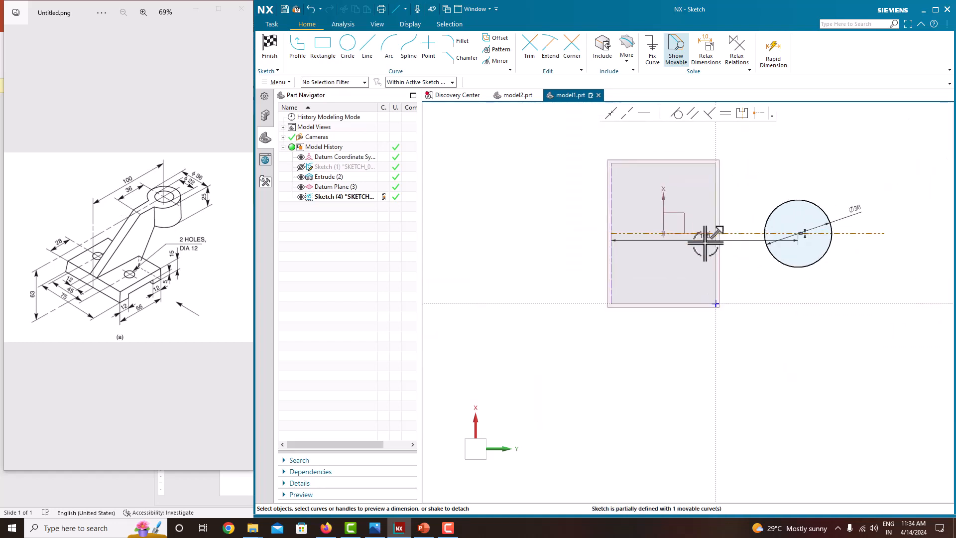
drag(704, 237, 701, 279)
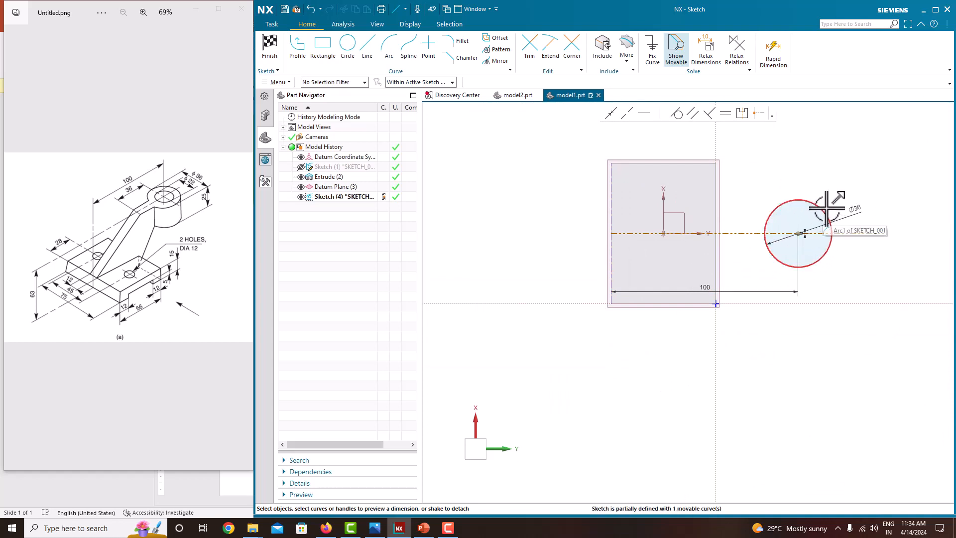
Step: Finish the sketch and extrude the 36 mm circle 25 mm downward as a solid cylinder
right_click(790, 158)
click(815, 166)
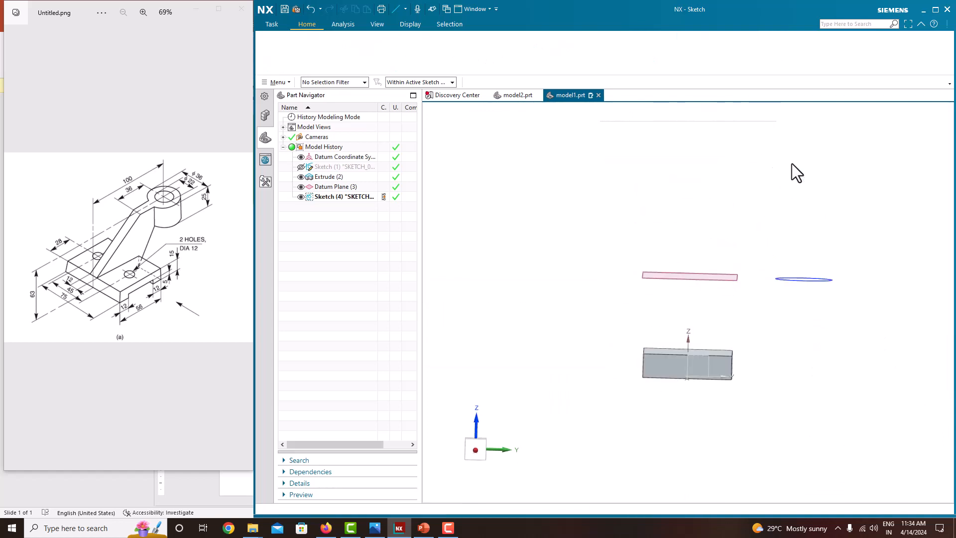
mouse_move(794, 171)
middle_down()
mouse_move(792, 214)
mouse_move(815, 232)
mouse_move(796, 225)
middle_up()
click(321, 56)
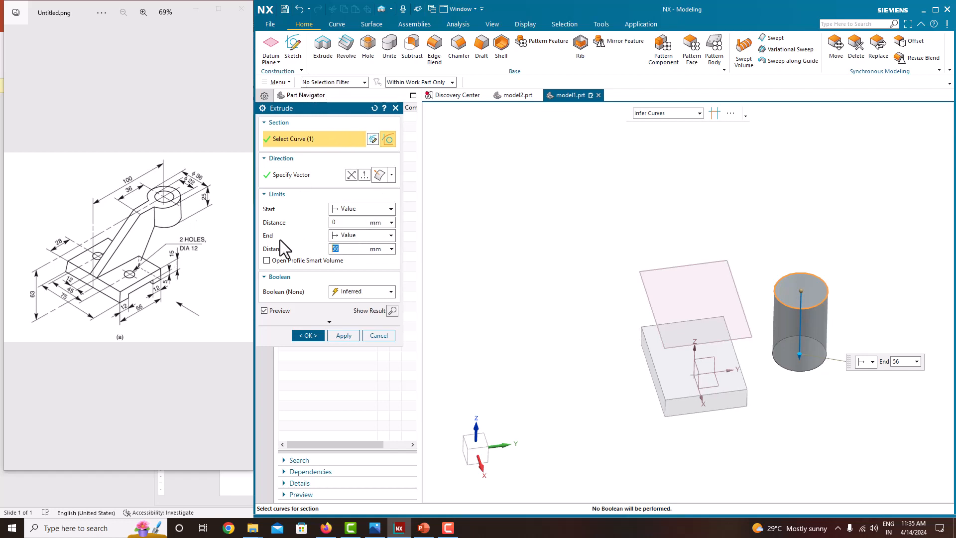
text(25)
key(Return)
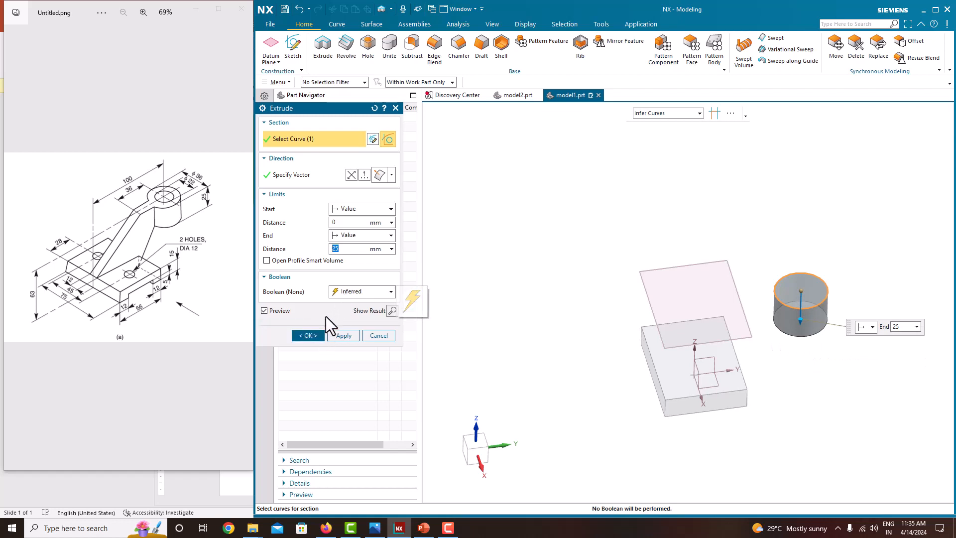
click(314, 336)
Step: Create a sketch on the Right principal plane, with its origin moved to the plane's lower corner beyond the block's -Y side
middle_drag(754, 315, 828, 317)
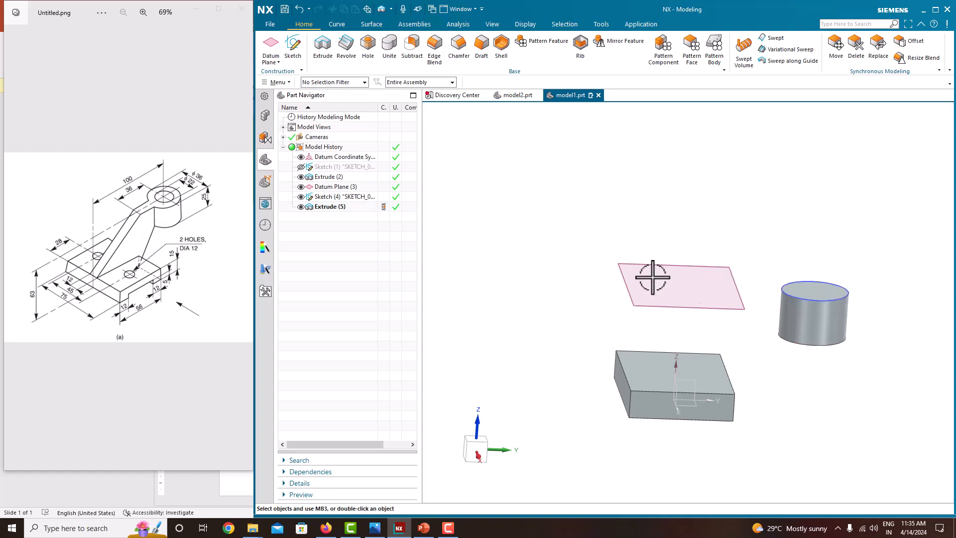
click(294, 51)
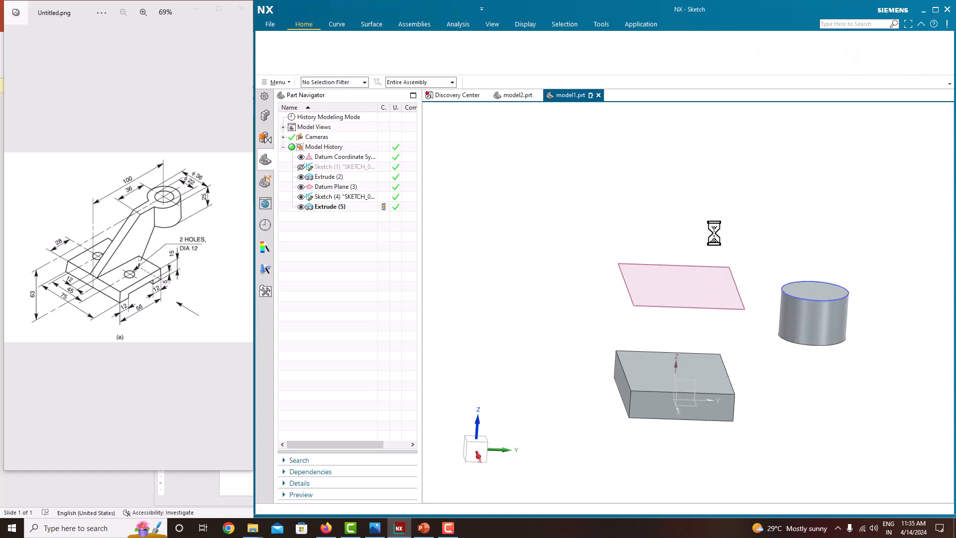
middle_drag(758, 237, 766, 378)
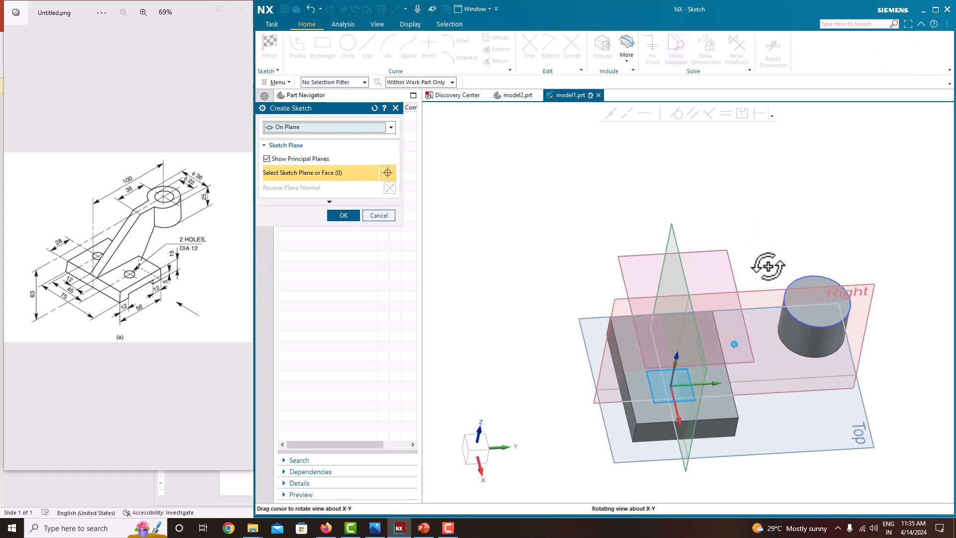
click(866, 286)
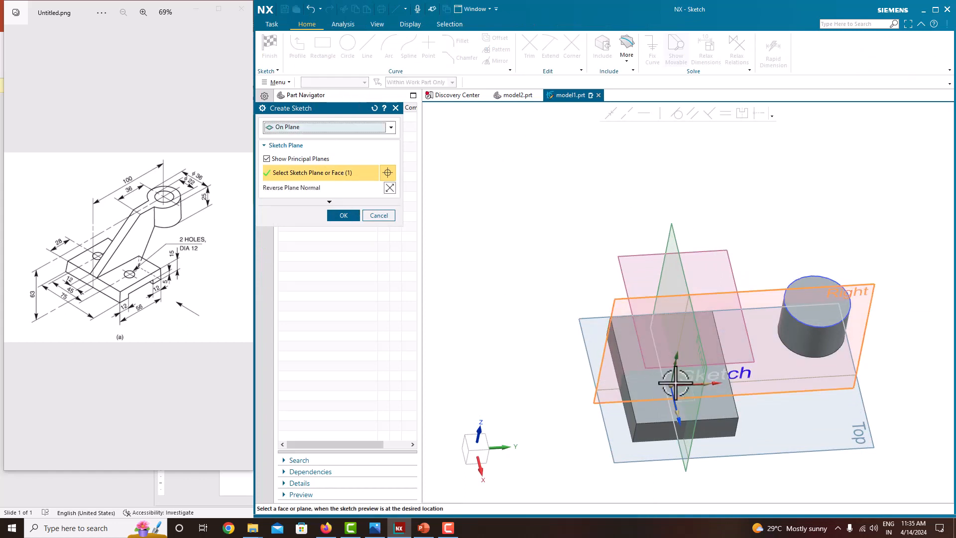
drag(674, 382, 600, 399)
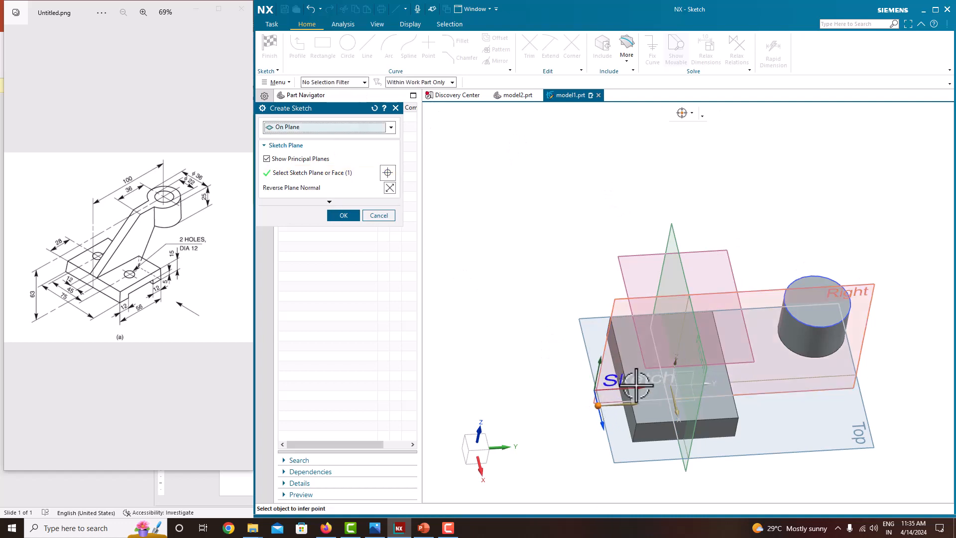
middle_drag(636, 385, 638, 350)
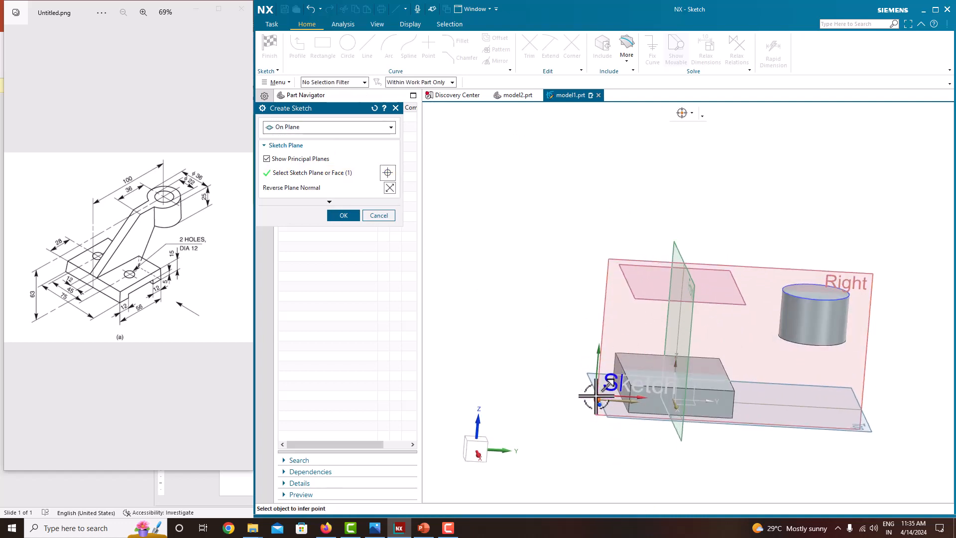
mouse_move(596, 411)
mouse_down()
mouse_move(640, 399)
mouse_move(599, 402)
mouse_move(609, 403)
mouse_move(603, 409)
mouse_up()
click(337, 217)
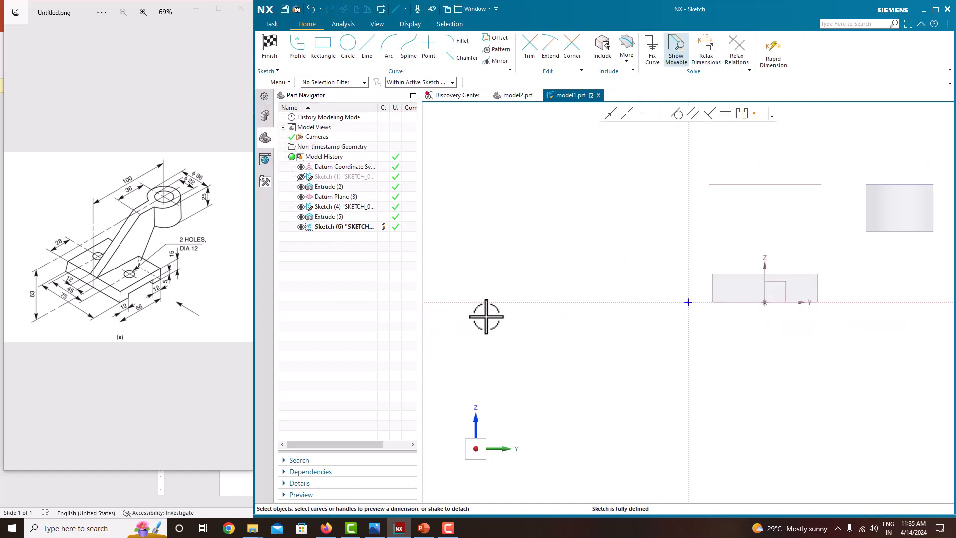
Step: With selection scope Within Work Part Only, draw a sloping profile line from the block's upper -Y corner to the near end of the cylinder's top edge
scroll(690, 318, up, 4)
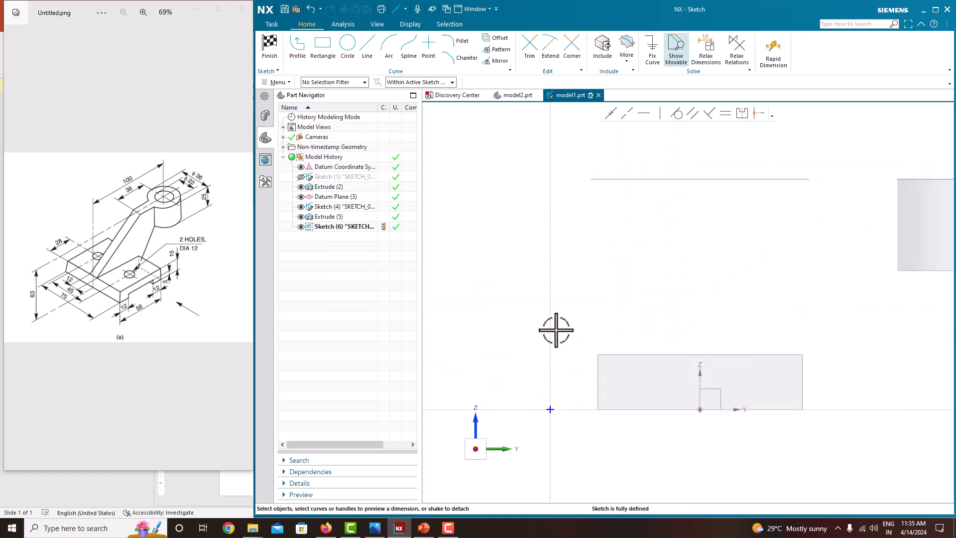
scroll(602, 303, down, 2)
scroll(600, 304, up, 2)
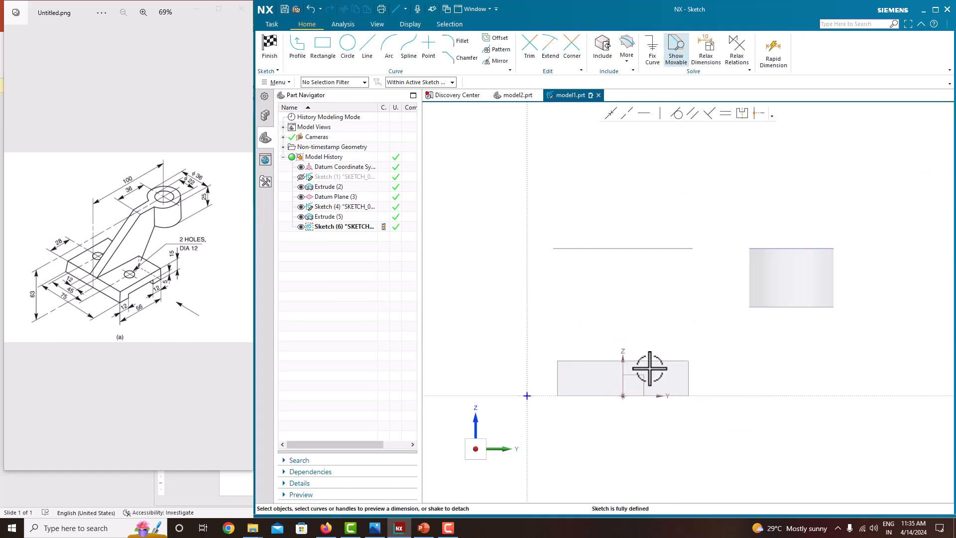
click(397, 81)
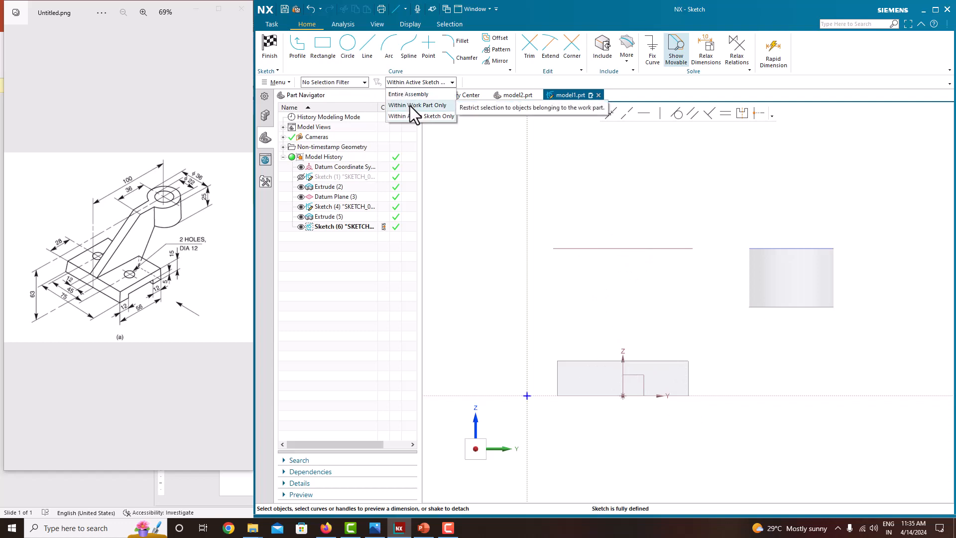
click(411, 105)
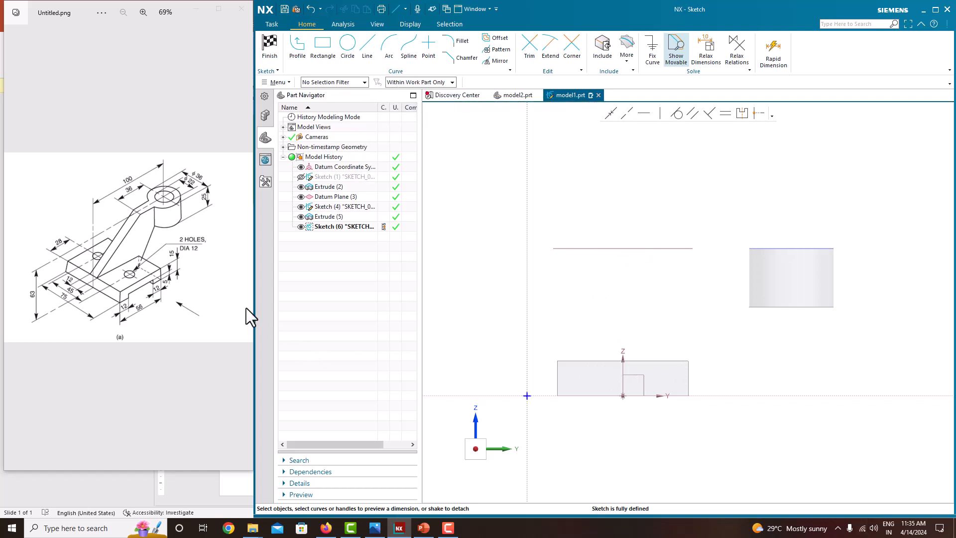
click(303, 49)
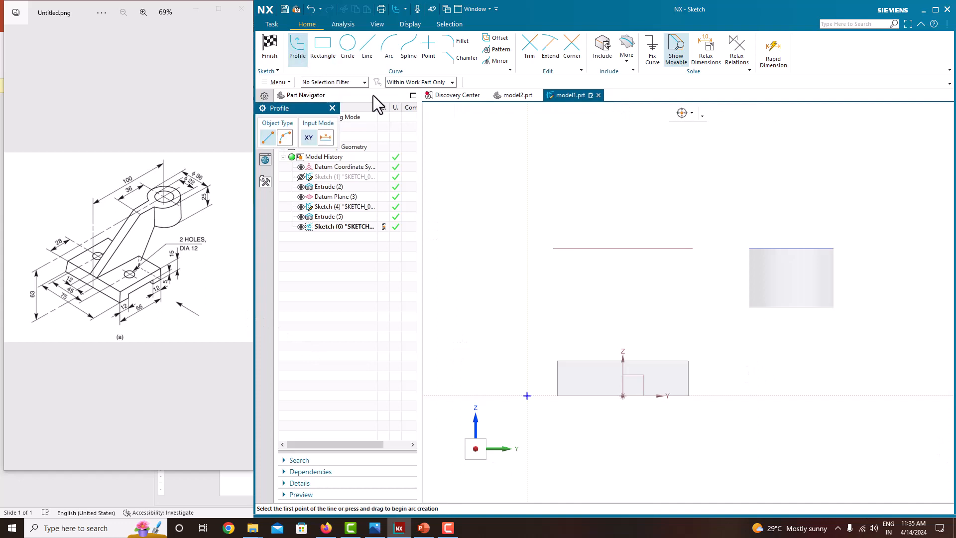
click(411, 82)
click(411, 106)
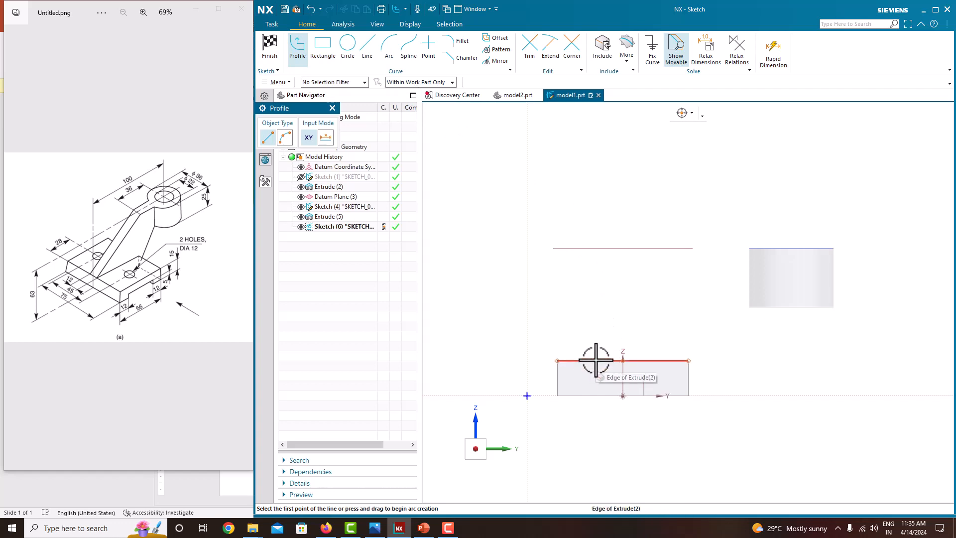
click(558, 360)
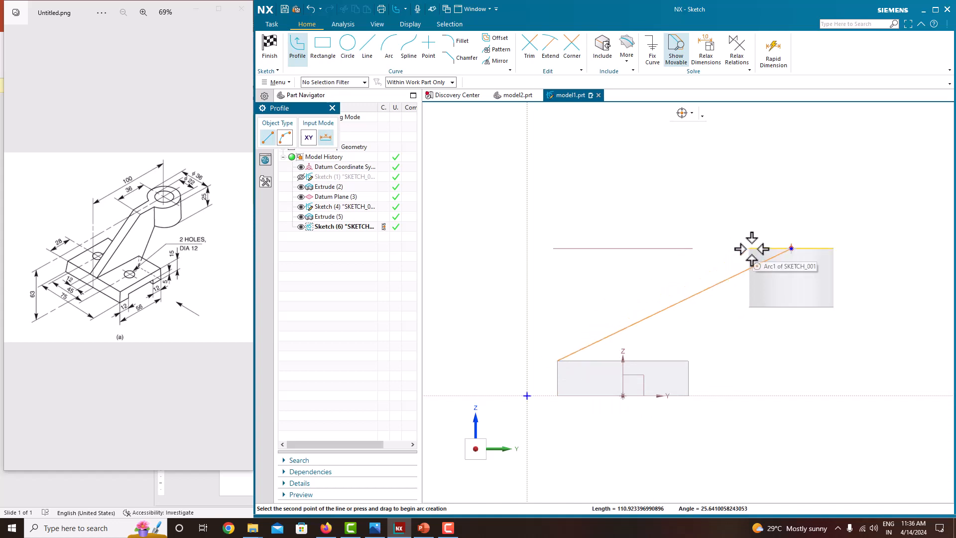
scroll(752, 249, up, 3)
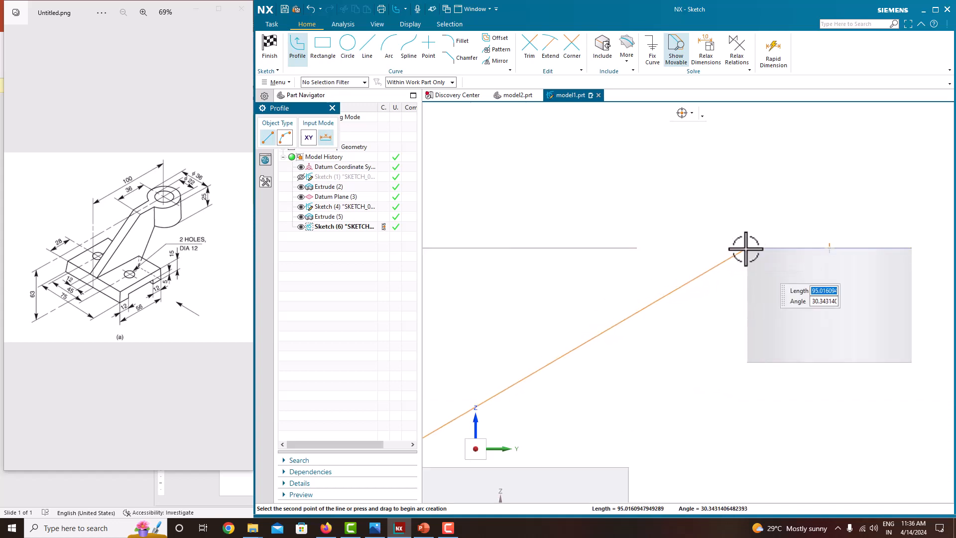
right_click(746, 248)
click(773, 244)
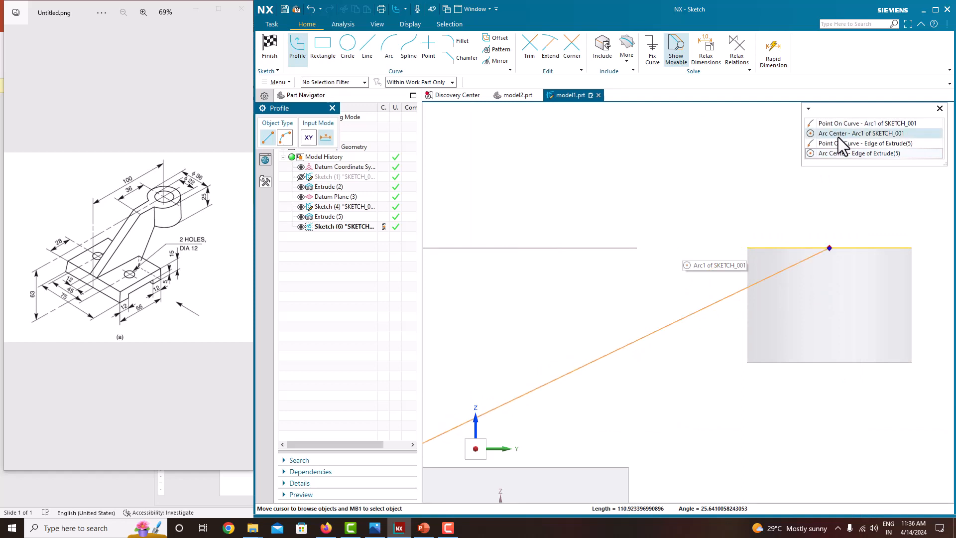
click(836, 122)
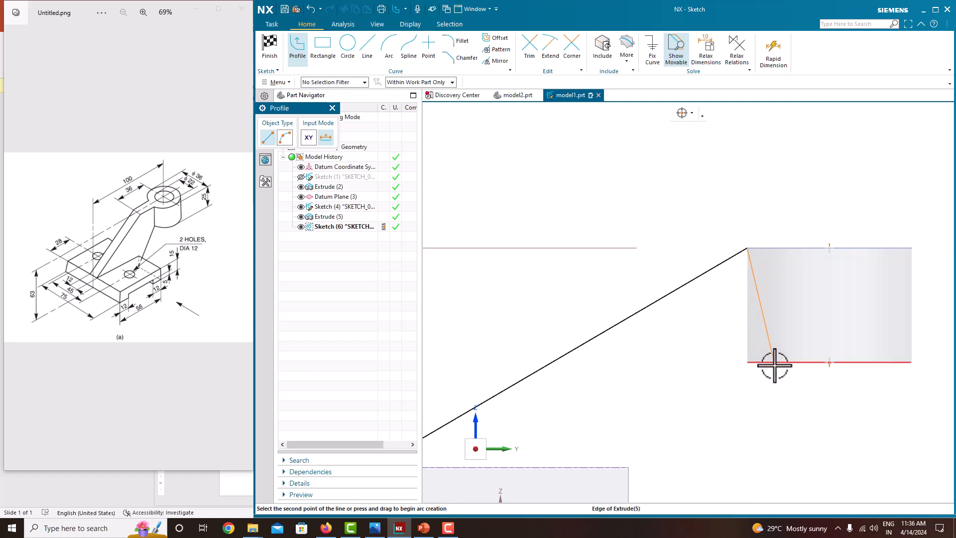
Step: Continue the profile 25 mm vertically down the cylinder's near side and slope it to the block's upper +Y corner
right_click(747, 362)
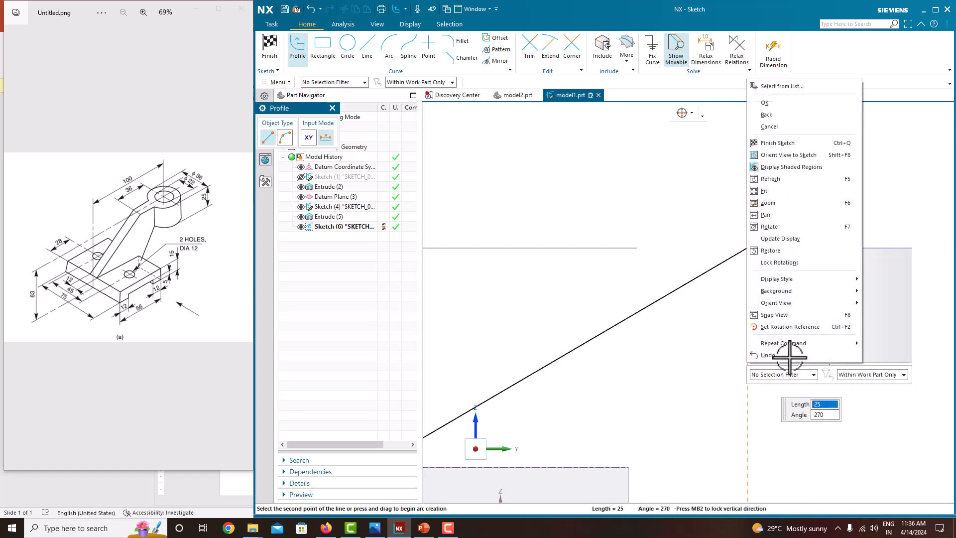
click(792, 89)
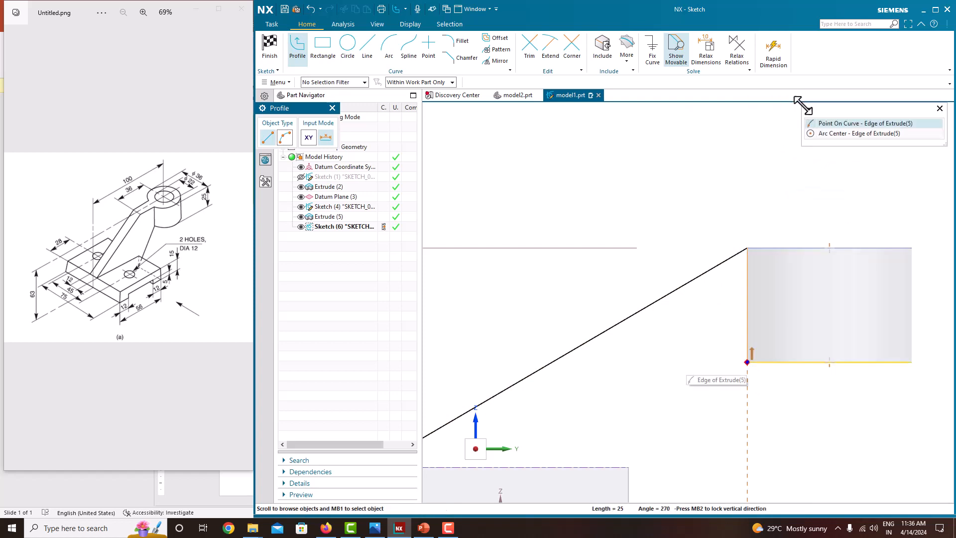
click(825, 125)
scroll(731, 367, down, 2)
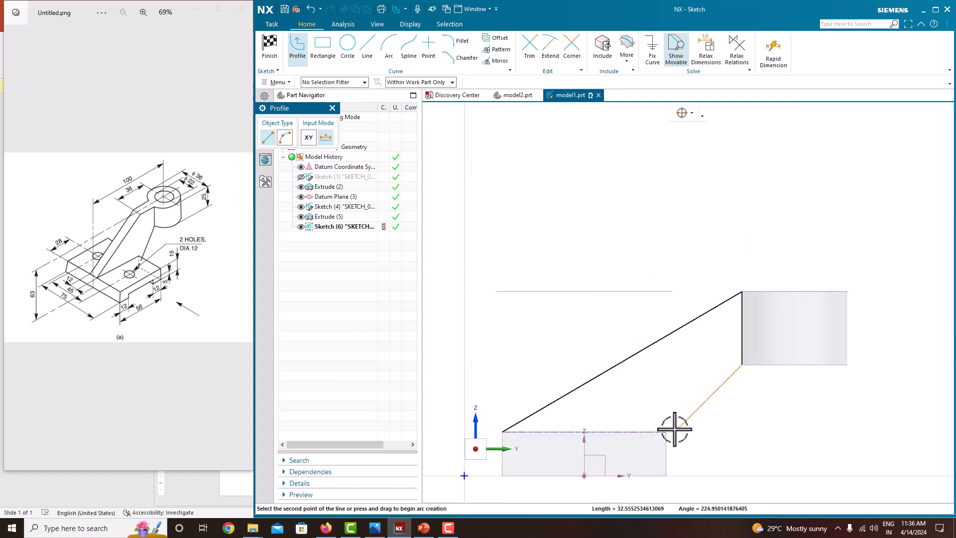
scroll(669, 435, up, 2)
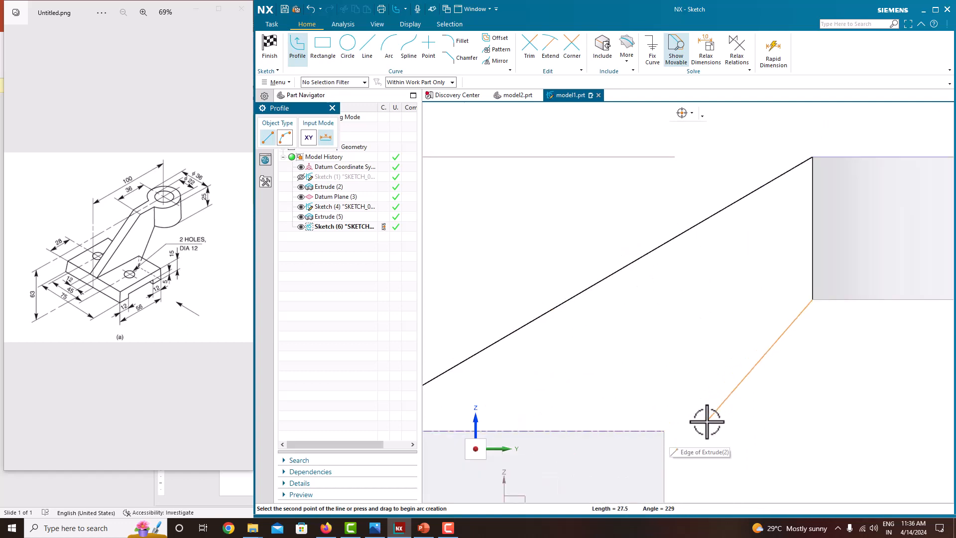
click(664, 432)
Step: Close the rib profile along the block's top edge at its upper -Y corner and end the Profile command
scroll(640, 402, down, 3)
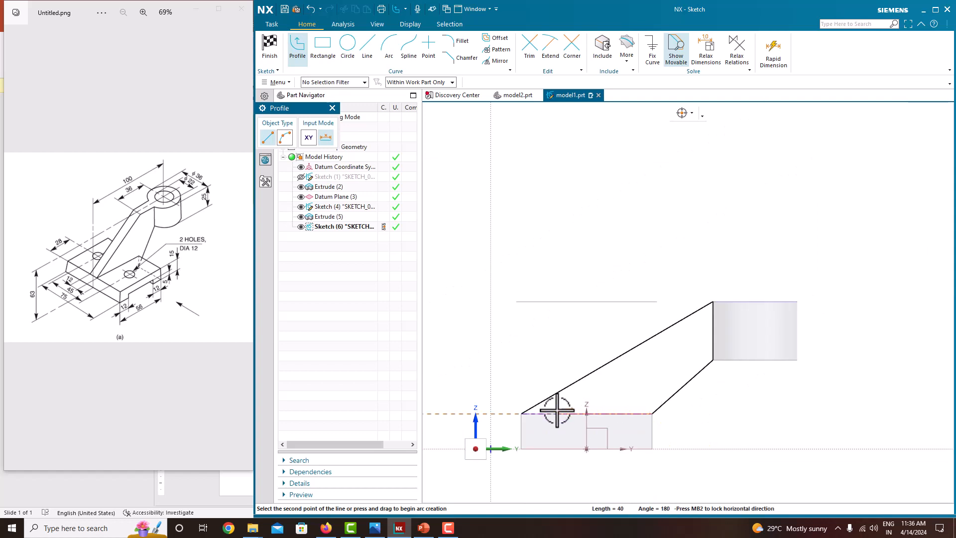
click(521, 414)
scroll(522, 414, up, 3)
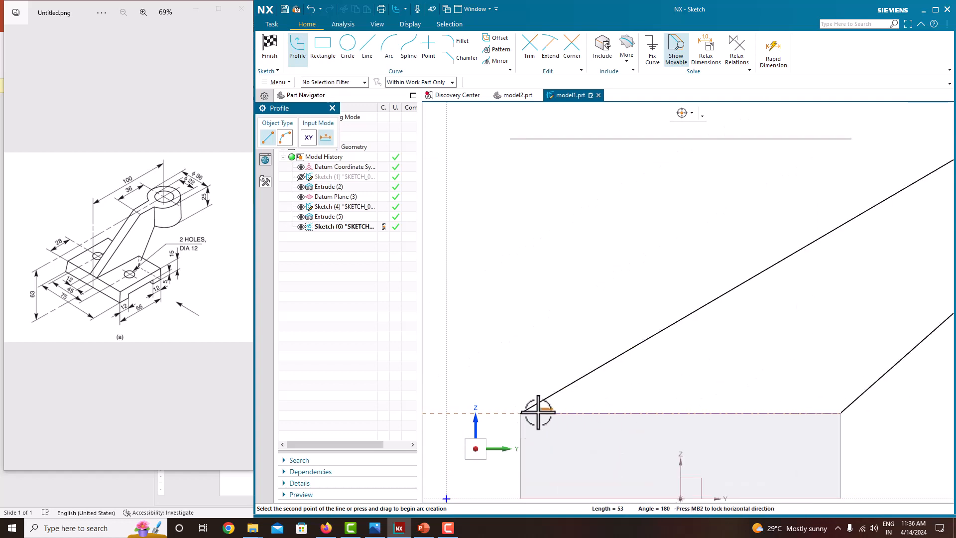
right_click(543, 301)
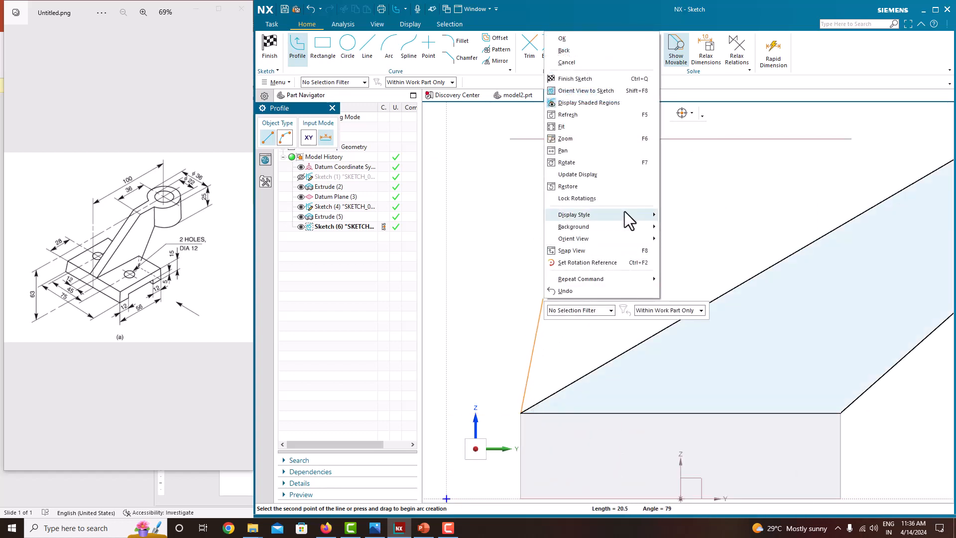
click(578, 39)
scroll(558, 271, down, 2)
mouse_move(726, 230)
middle_down()
mouse_move(711, 237)
mouse_move(715, 310)
mouse_move(726, 315)
mouse_move(704, 324)
mouse_move(725, 274)
middle_up()
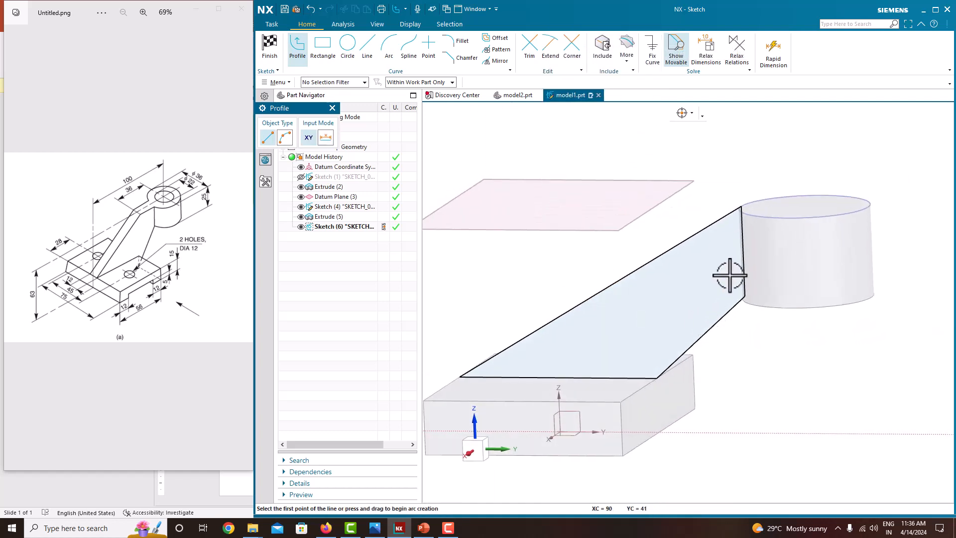
right_click(749, 151)
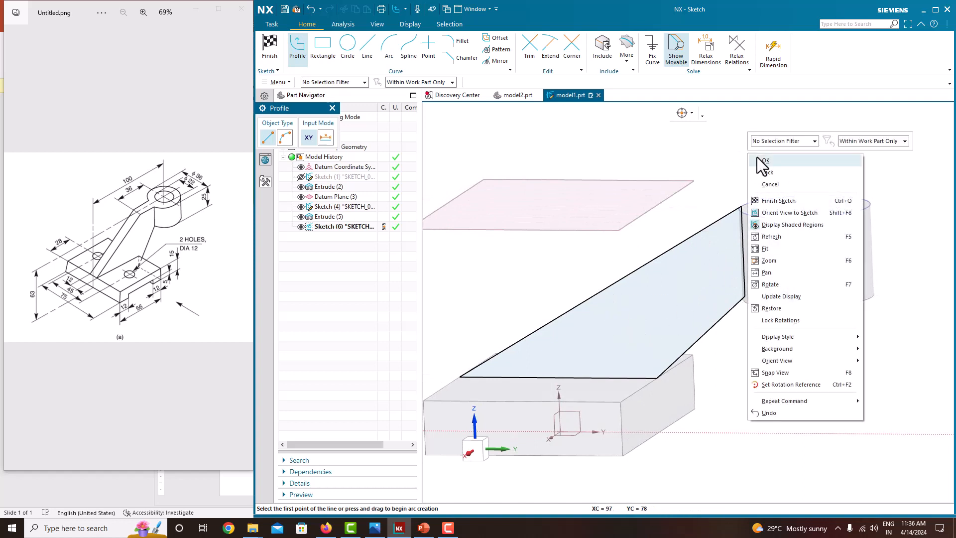
click(757, 165)
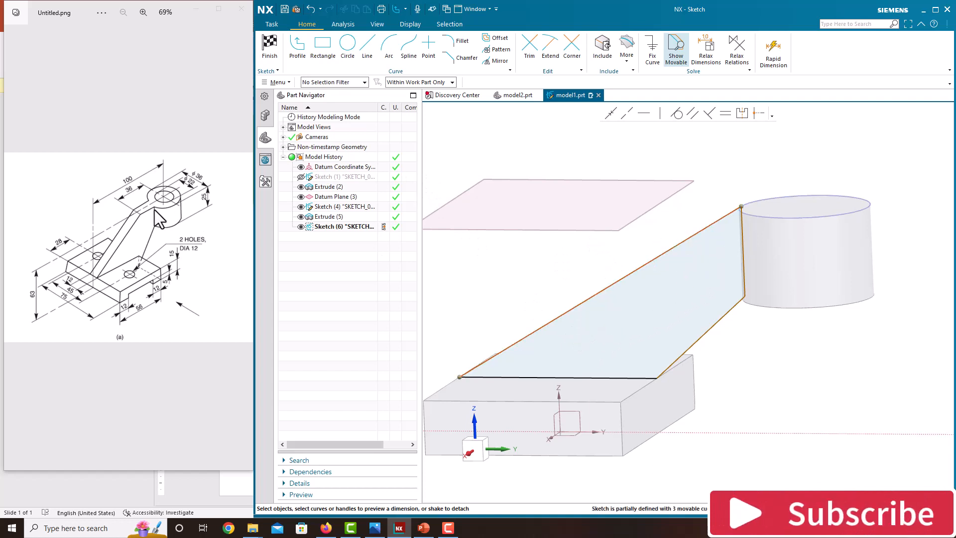
Step: Delete the long sloping line between the block's upper -Y corner and the cylinder's top edge, and orient the view to the sketch
click(683, 242)
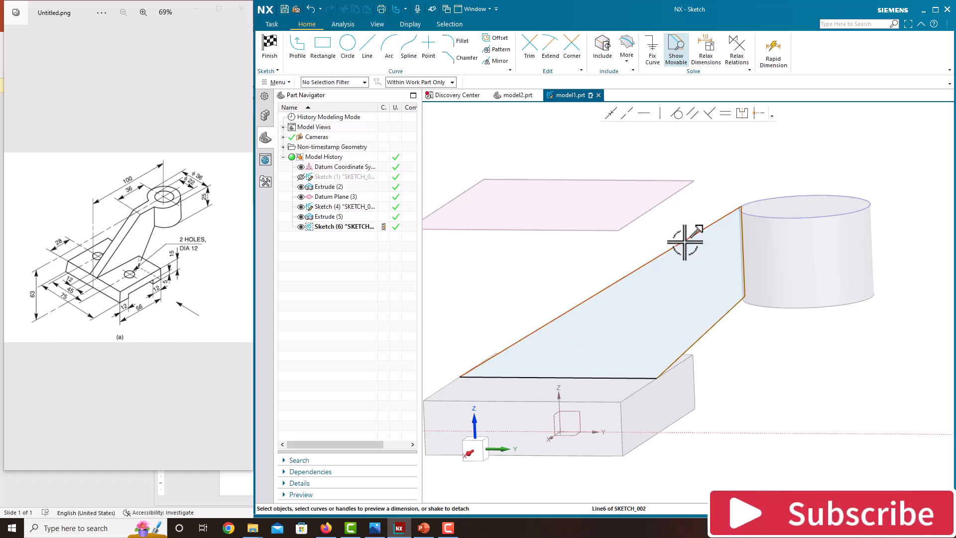
key(Delete)
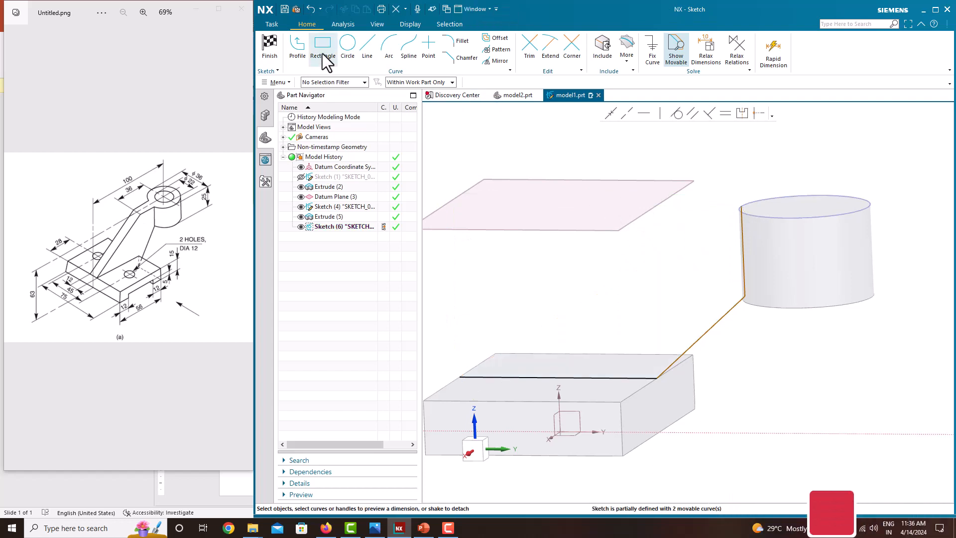
click(304, 51)
right_click(694, 164)
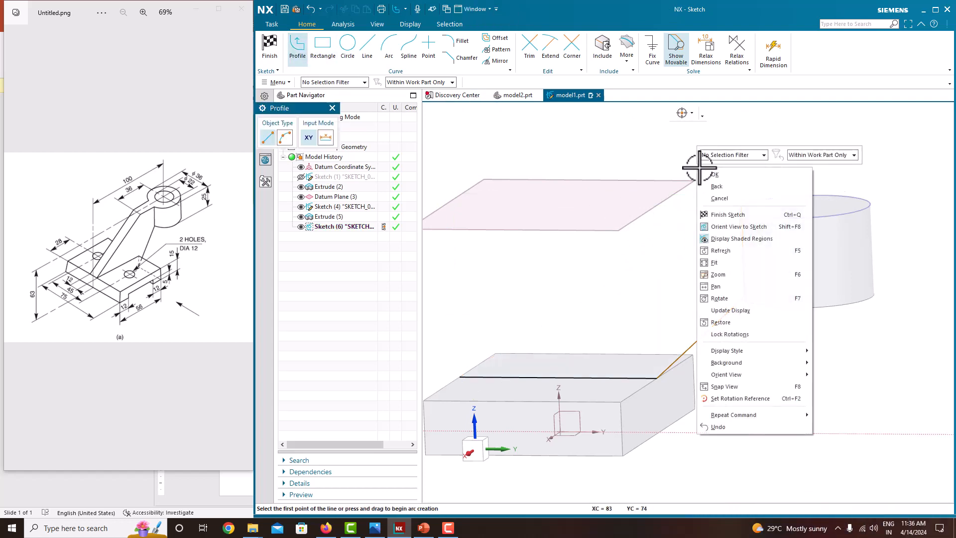
click(747, 225)
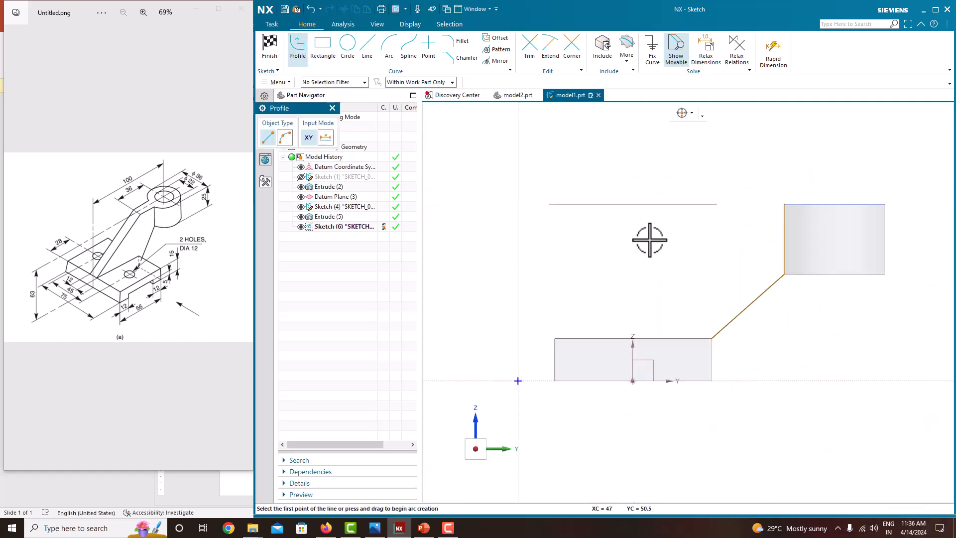
scroll(784, 204, up, 3)
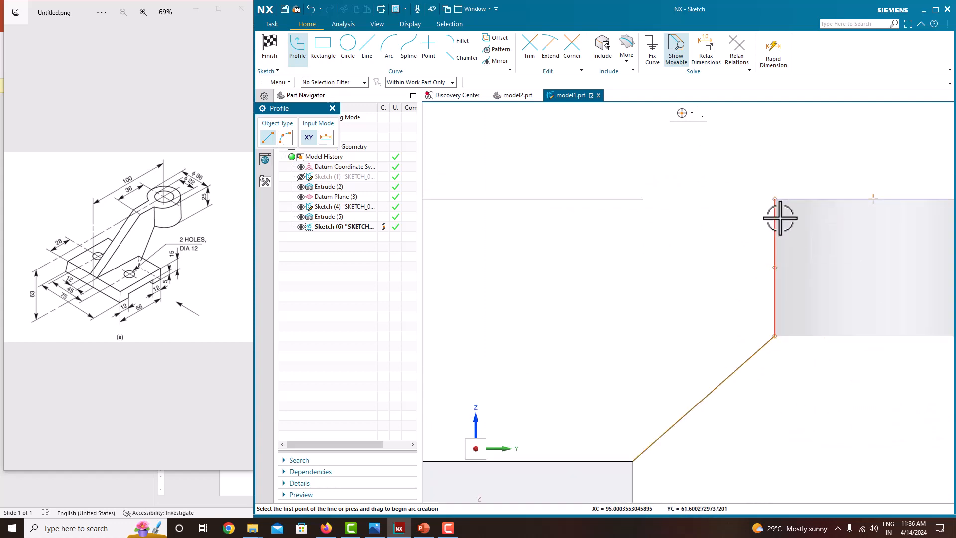
right_click(737, 156)
right_click(694, 172)
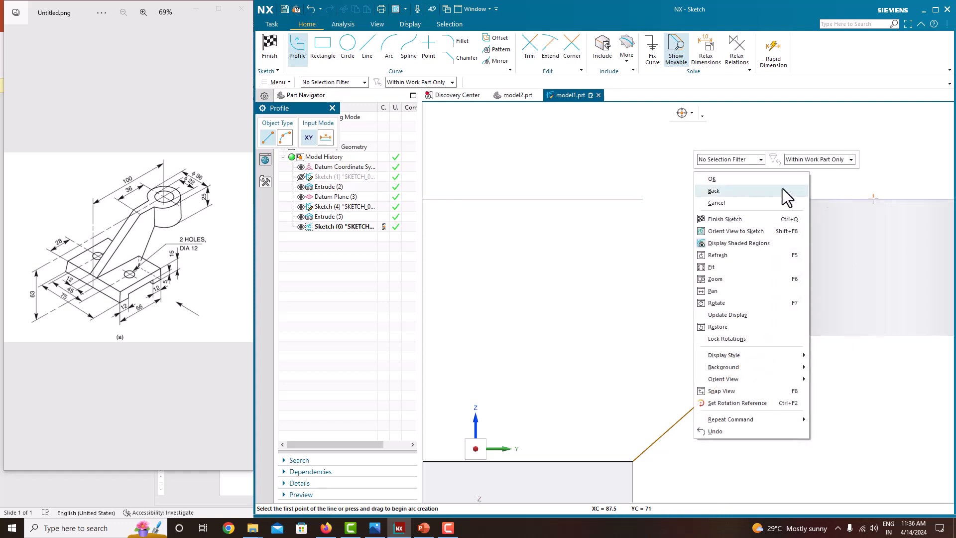
click(754, 192)
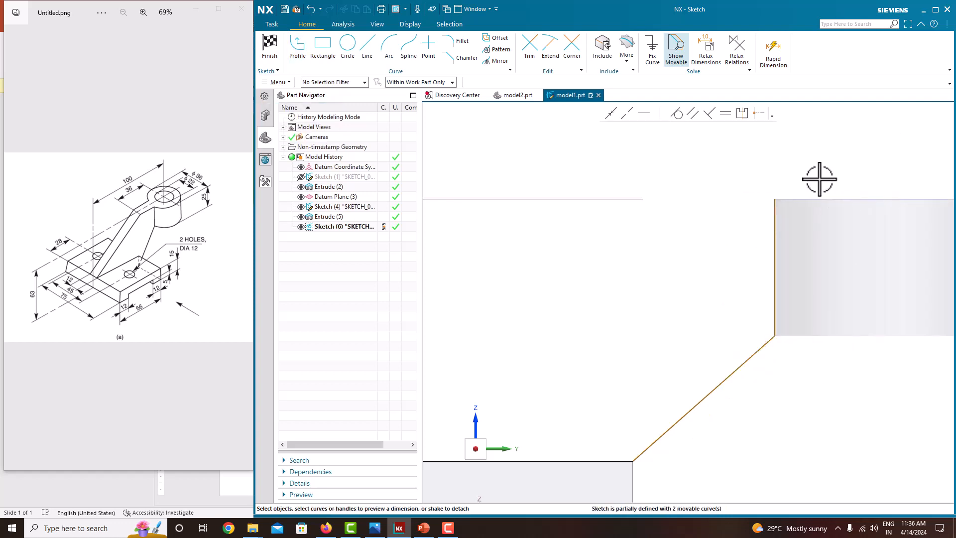
Step: Draw a horizontal profile line from the upper end of the cylinder-side line toward -Y, ending about 52.5 mm from the cylinder's axis
click(298, 53)
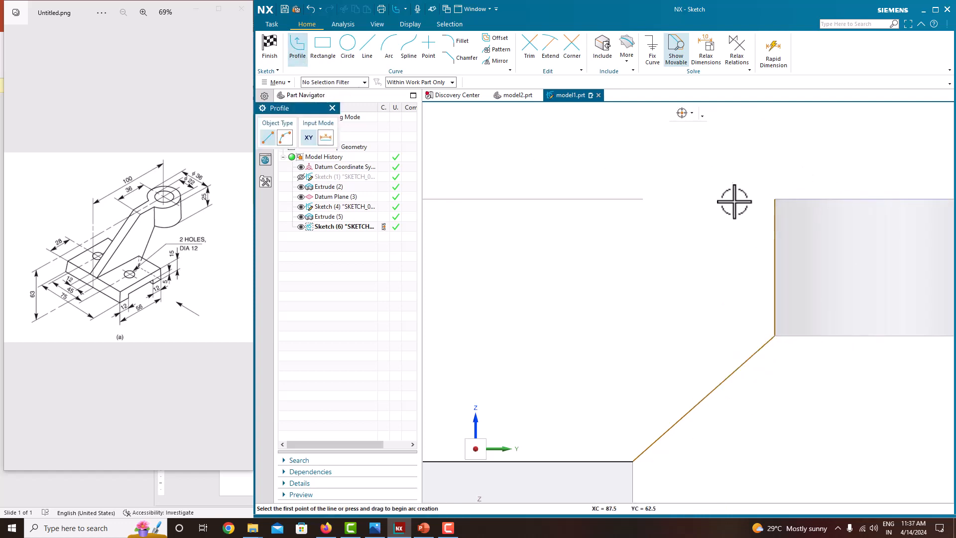
right_click(775, 199)
click(835, 207)
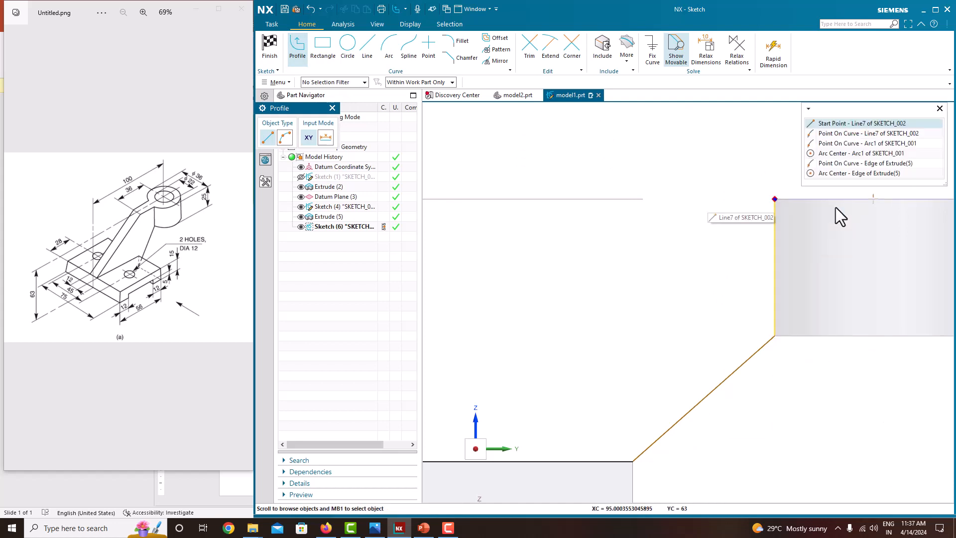
click(830, 124)
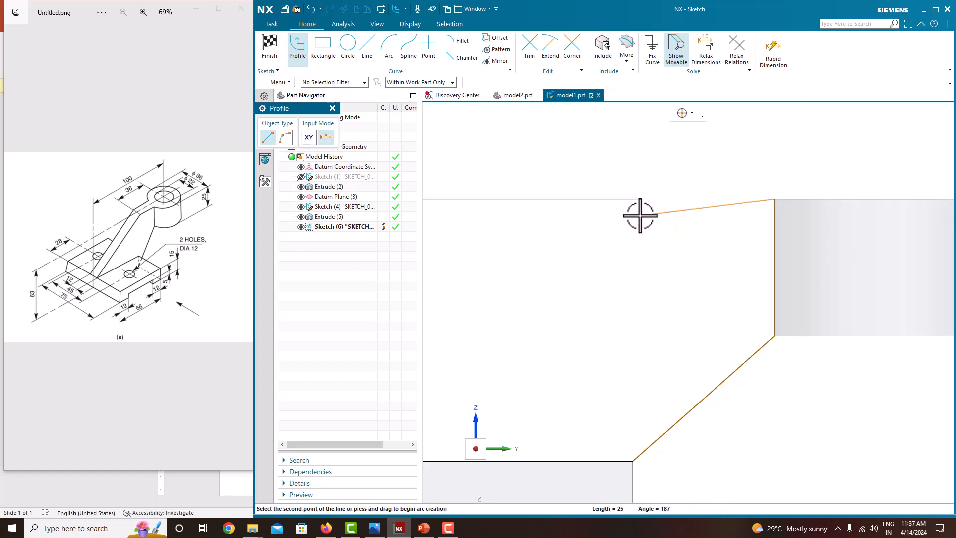
click(588, 205)
Step: Continue the profile with a sloping line about 67.5 mm long to the block's upper -Y corner, closing the outline, and end the command
scroll(551, 292, down, 6)
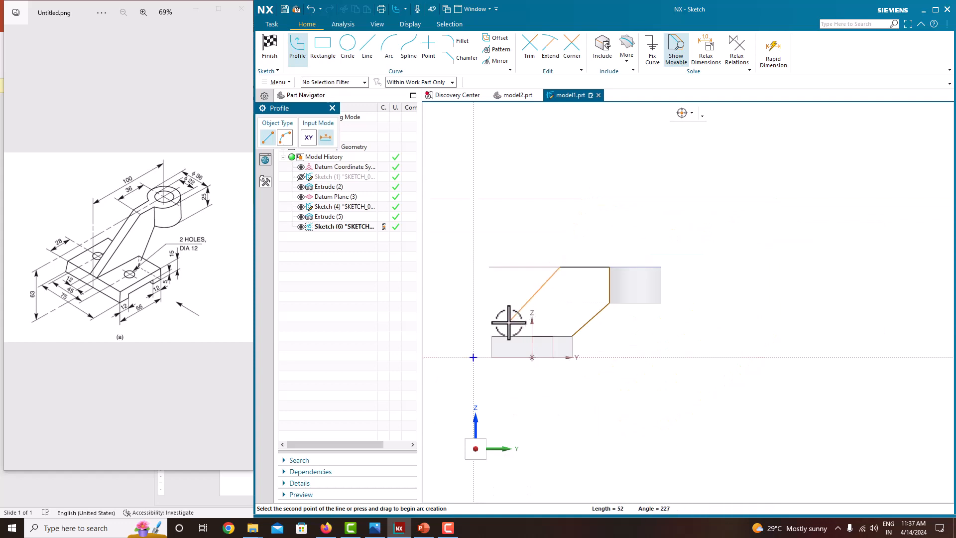
scroll(496, 331, up, 5)
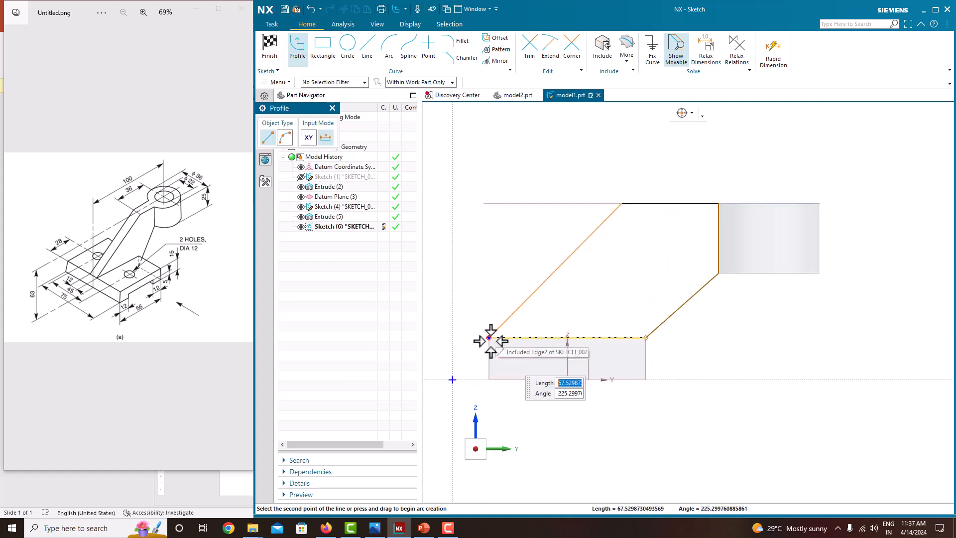
scroll(489, 337, up, 3)
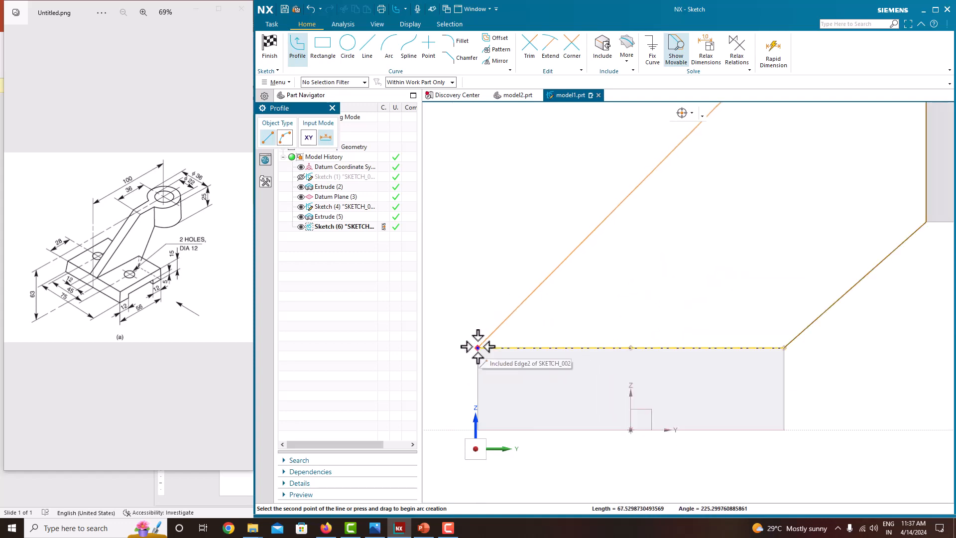
click(476, 348)
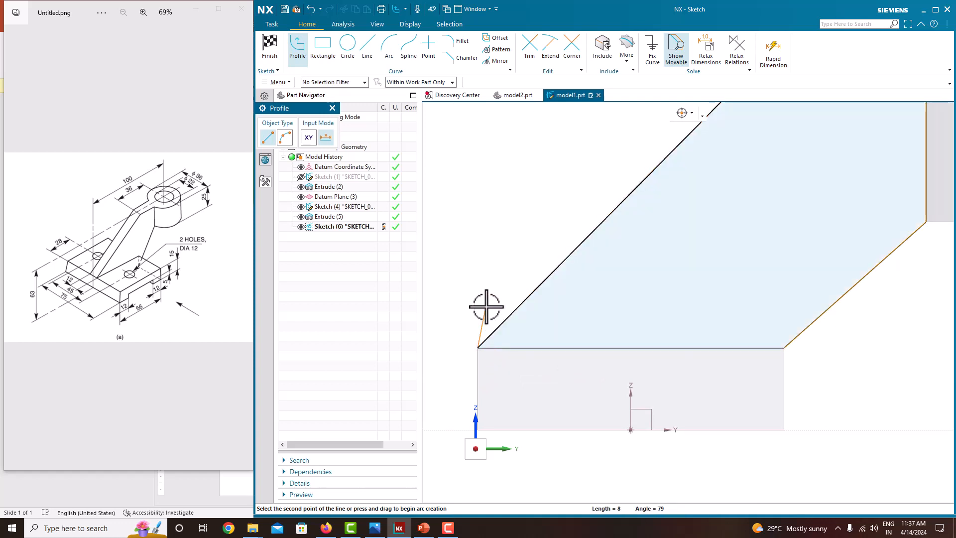
right_click(503, 215)
key(Escape)
scroll(617, 267, down, 3)
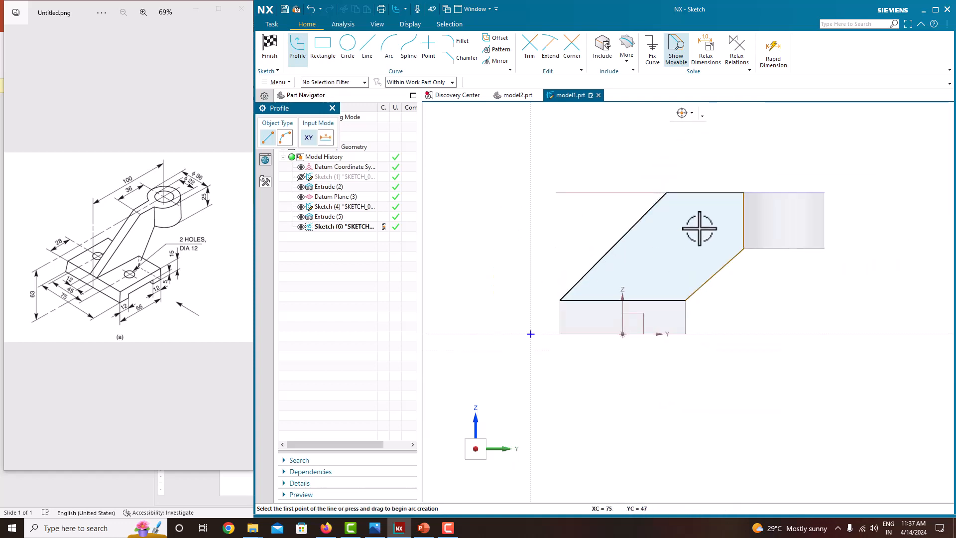
key(Escape)
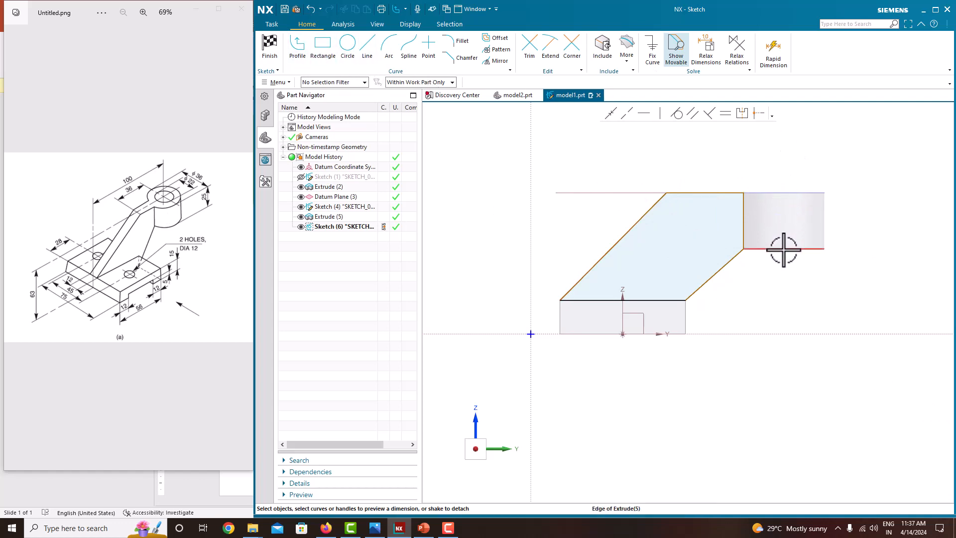
Step: Draw a vertical line about 45 mm down from the centre of the cylinder's top circle and convert it to a reference line
click(368, 47)
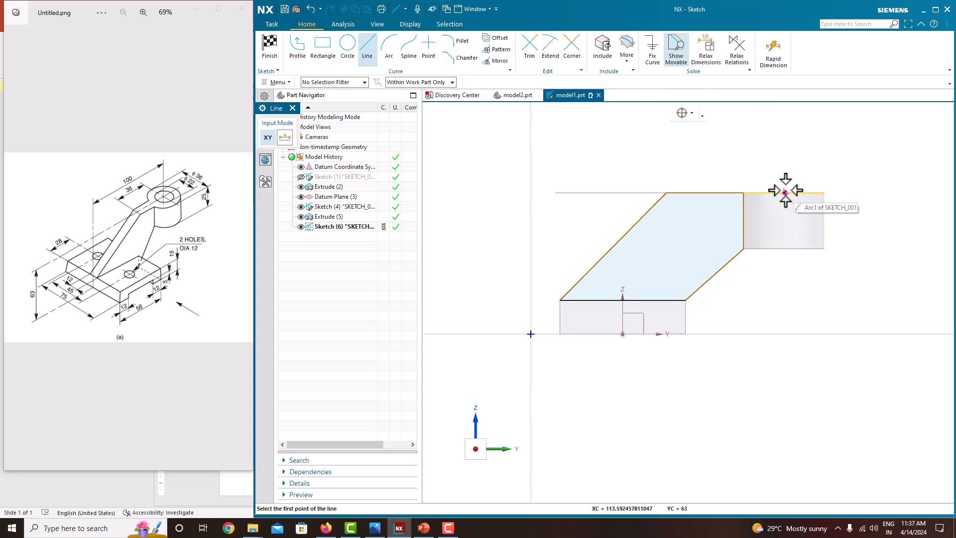
scroll(822, 193, up, 2)
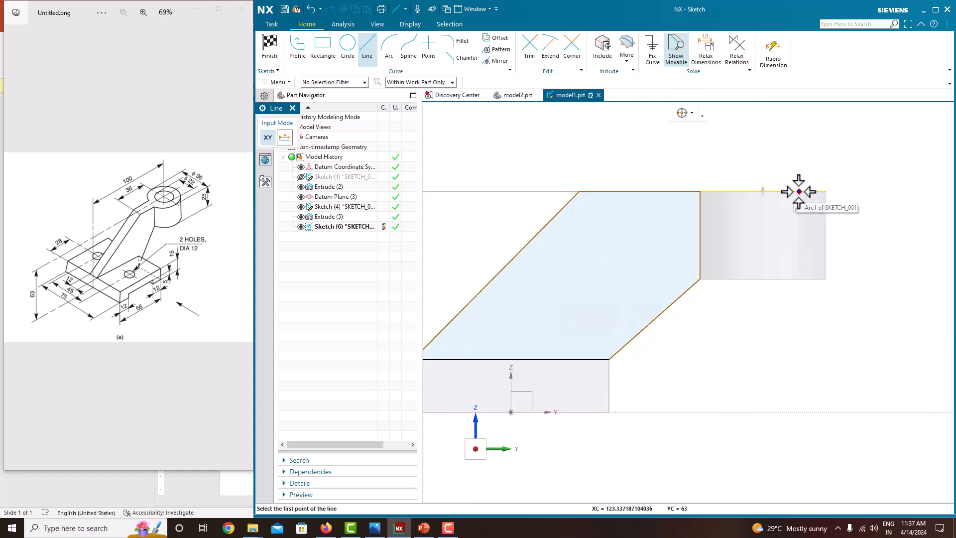
right_click(764, 191)
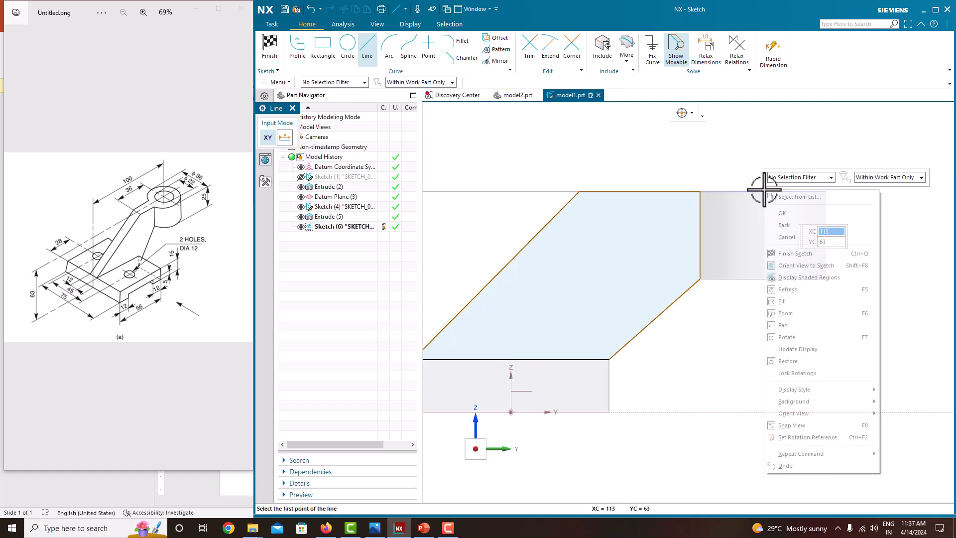
click(812, 195)
click(850, 135)
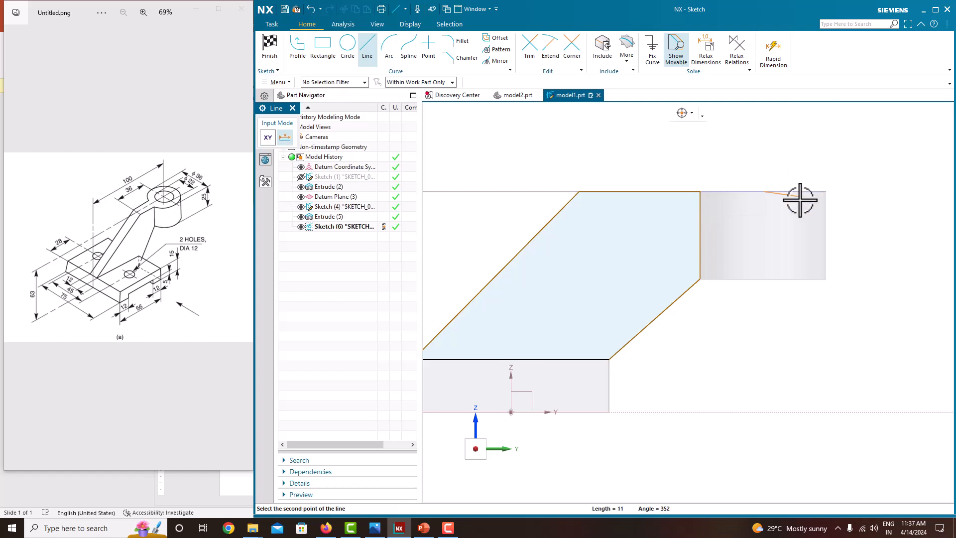
click(767, 348)
key(Escape)
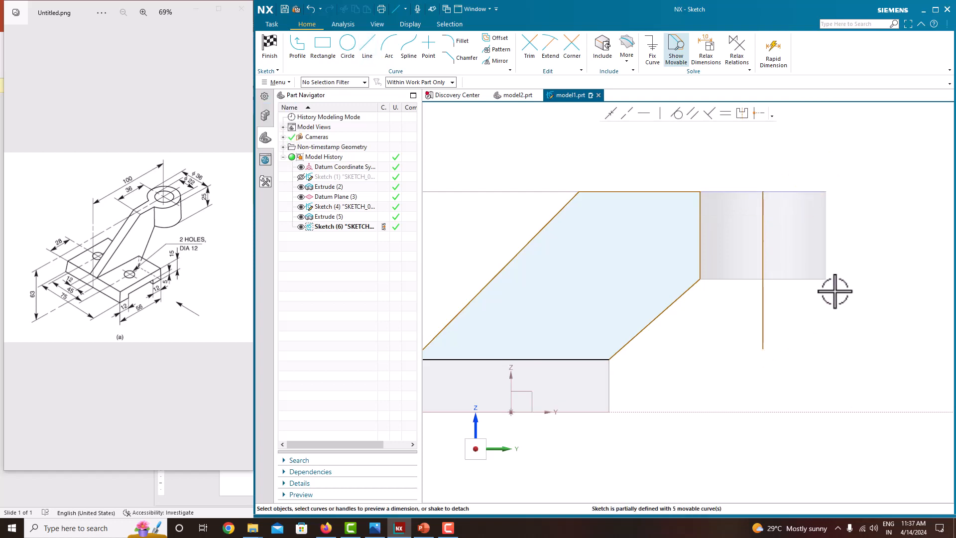
click(769, 260)
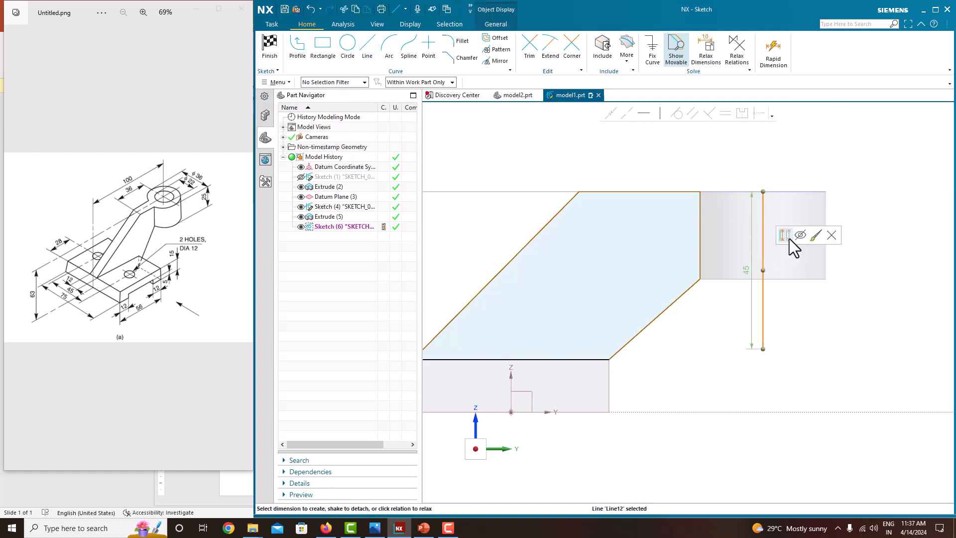
click(780, 235)
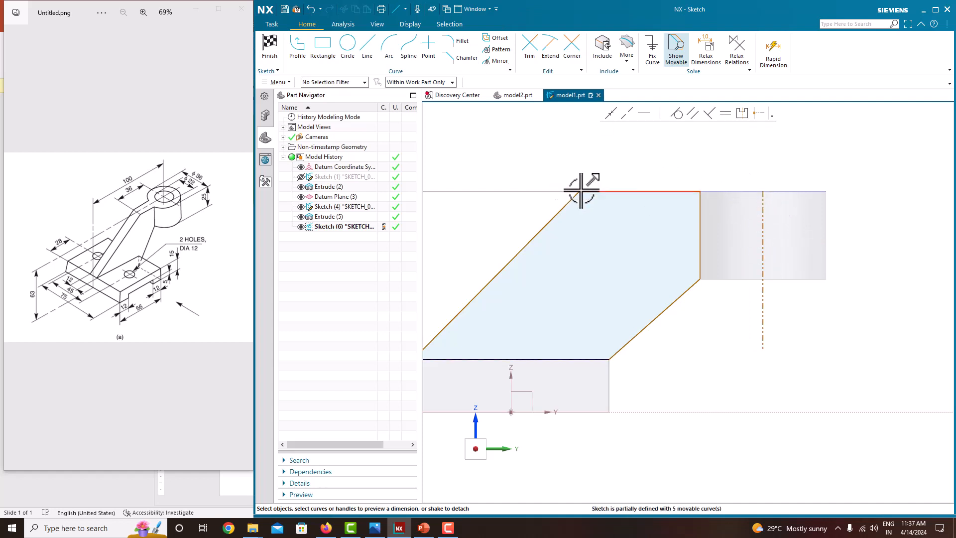
Step: Dimension the horizontal distance from the rib's upper -Y corner to the cylinder's vertical reference line as 36 mm
click(452, 82)
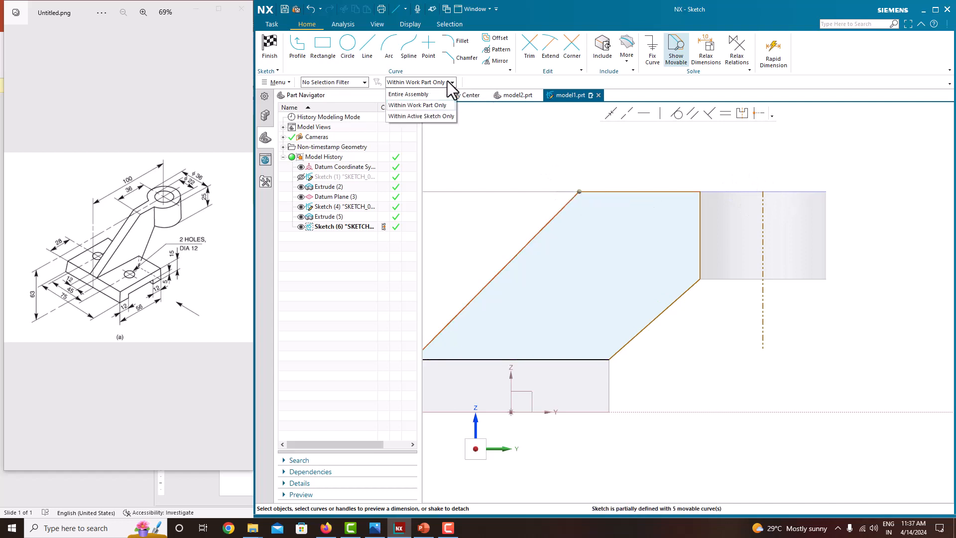
click(437, 106)
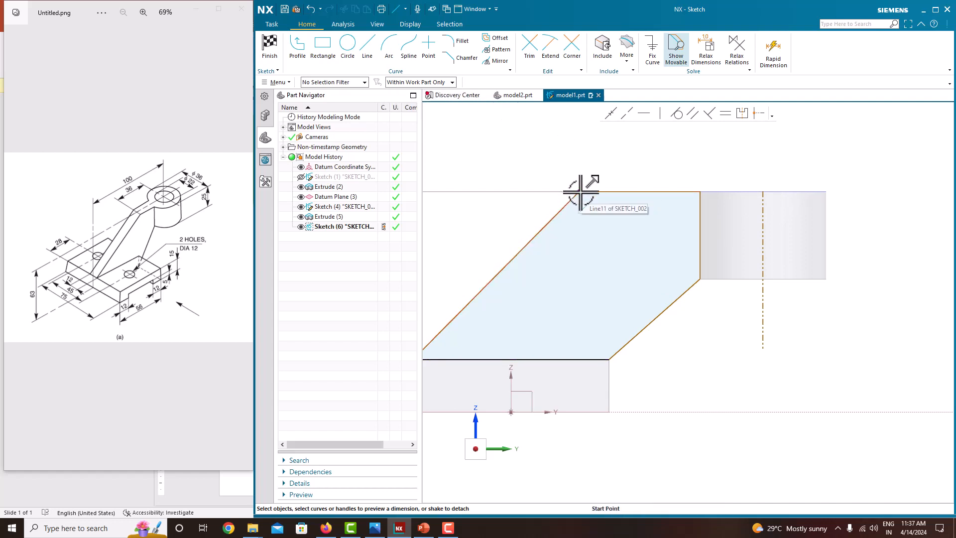
click(578, 190)
click(764, 214)
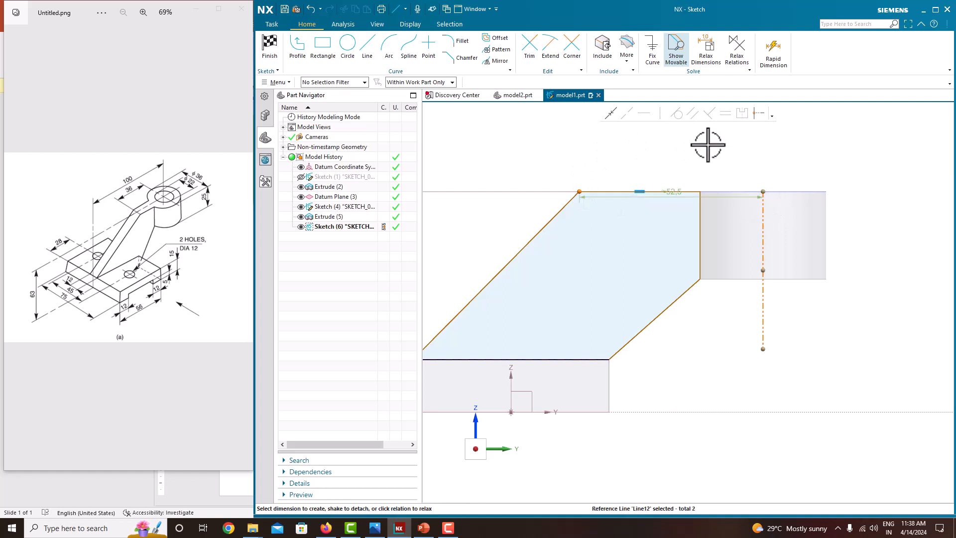
click(676, 195)
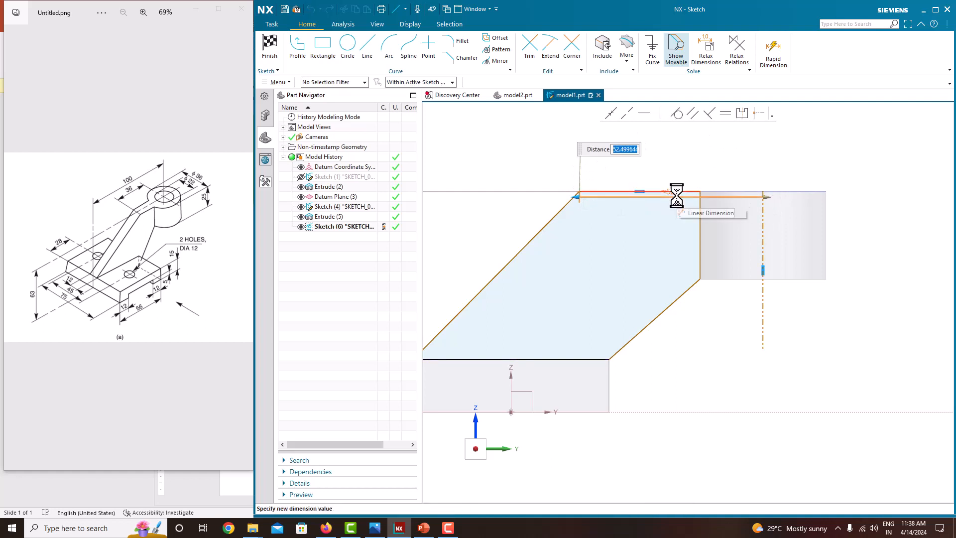
text(36)
key(Return)
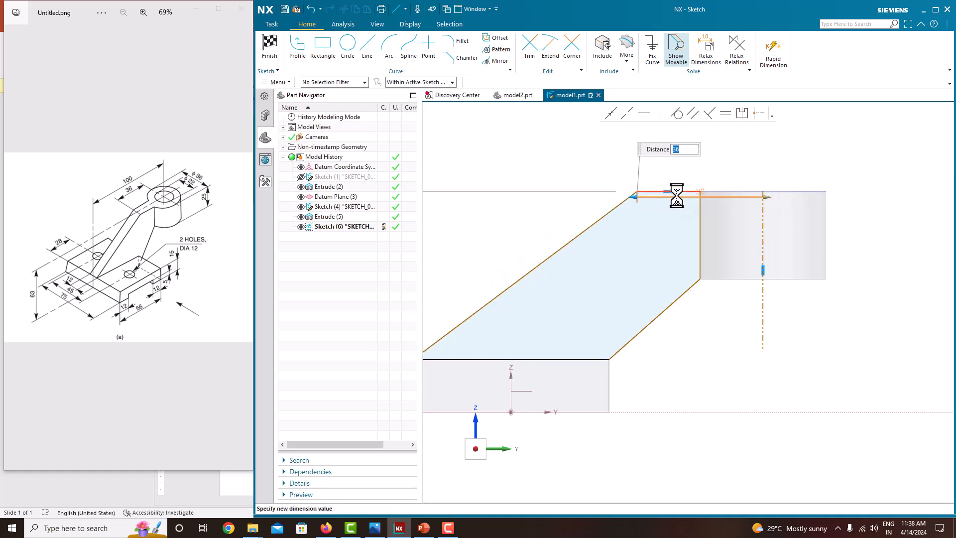
key(Escape)
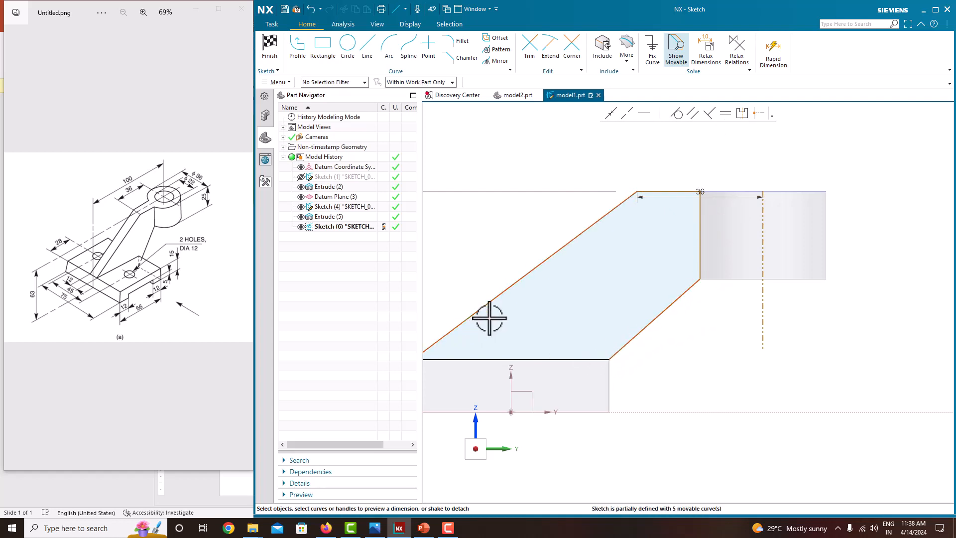
Step: Dimension the profile's vertical cylinder-side line as 25 mm
scroll(441, 344, up, 3)
scroll(442, 349, up, 3)
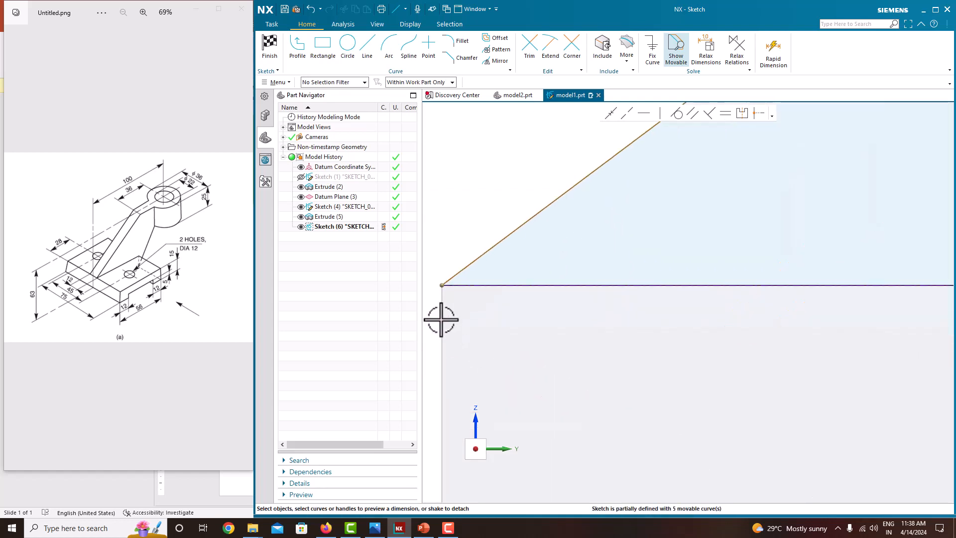
scroll(440, 279, up, 5)
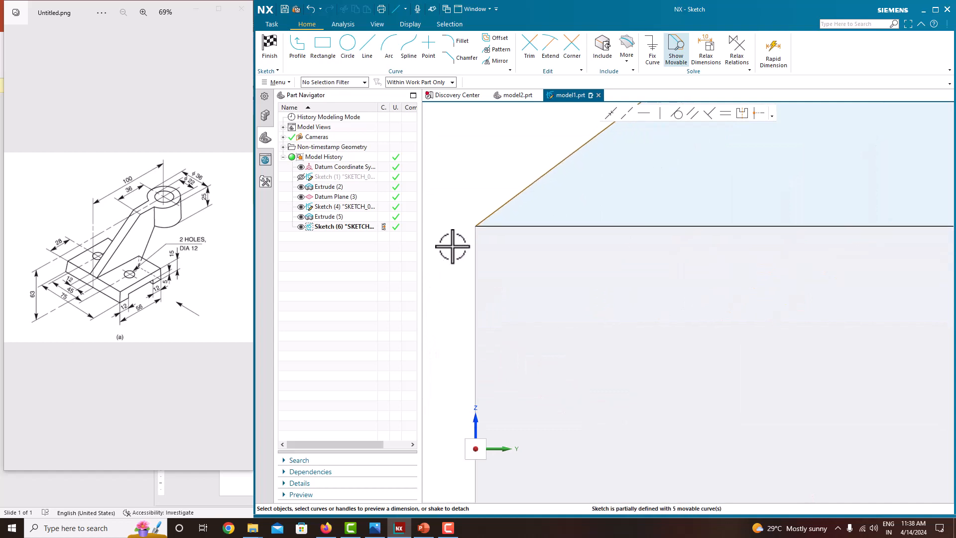
scroll(453, 245, down, 5)
scroll(527, 324, down, 4)
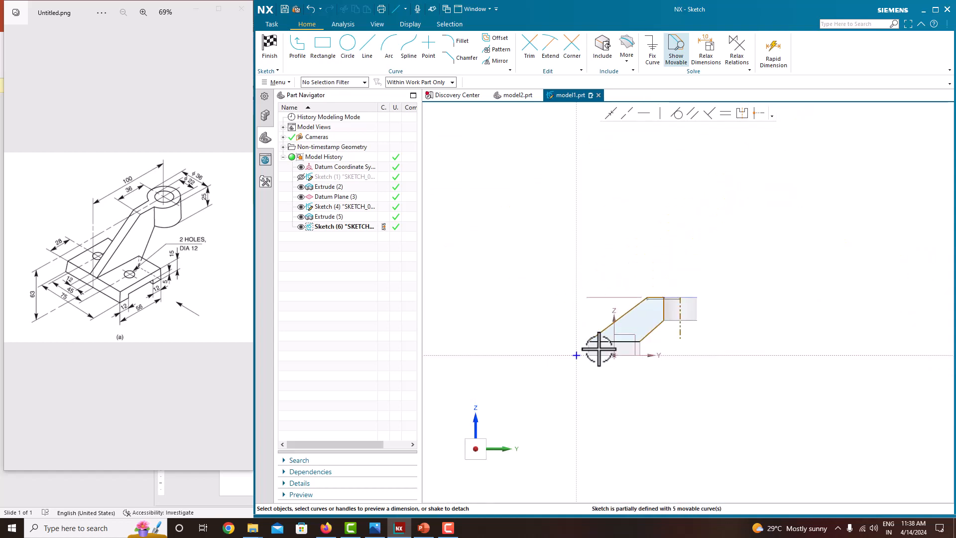
scroll(661, 309, up, 4)
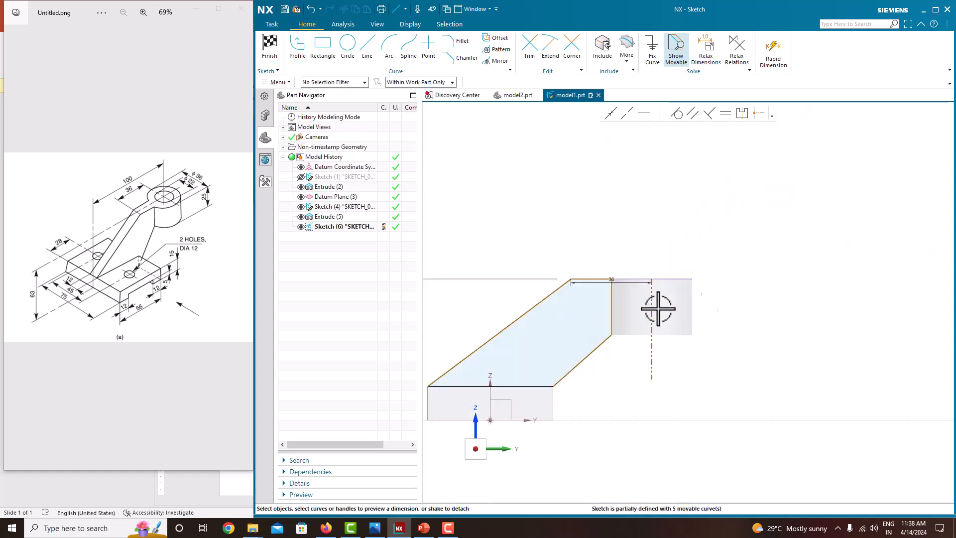
click(614, 302)
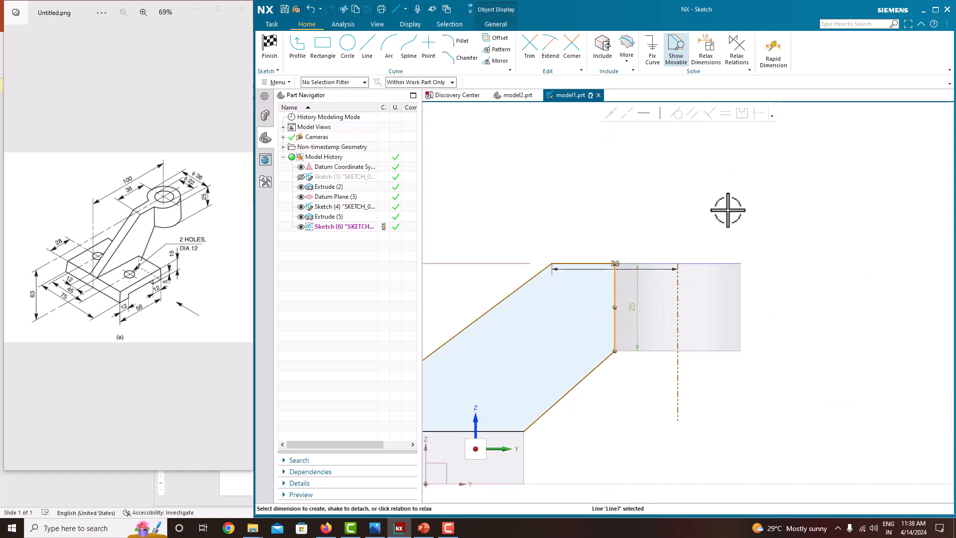
click(633, 314)
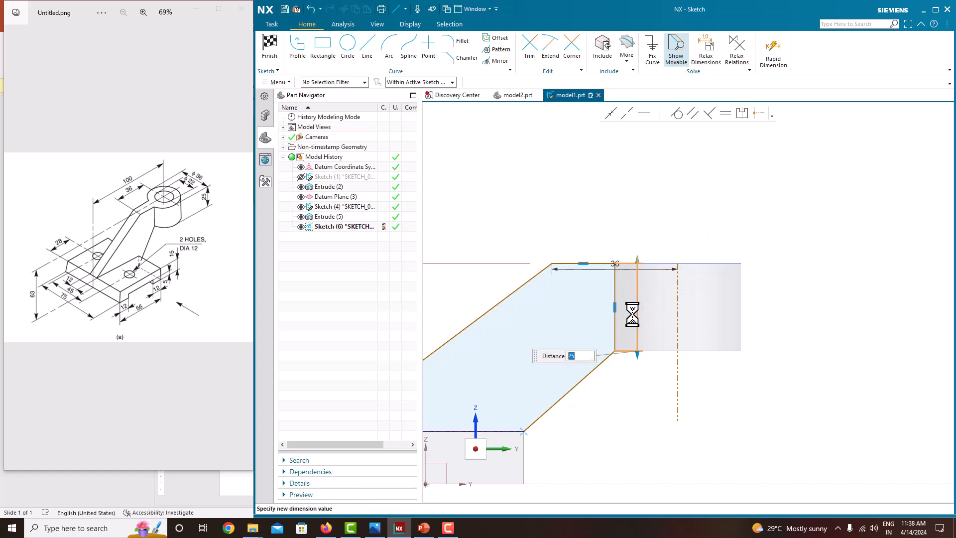
click(721, 239)
Step: Inspect the profile's lower corner where it meets the cylinder, and finish the rib sketch
scroll(722, 239, down, 4)
scroll(694, 282, up, 3)
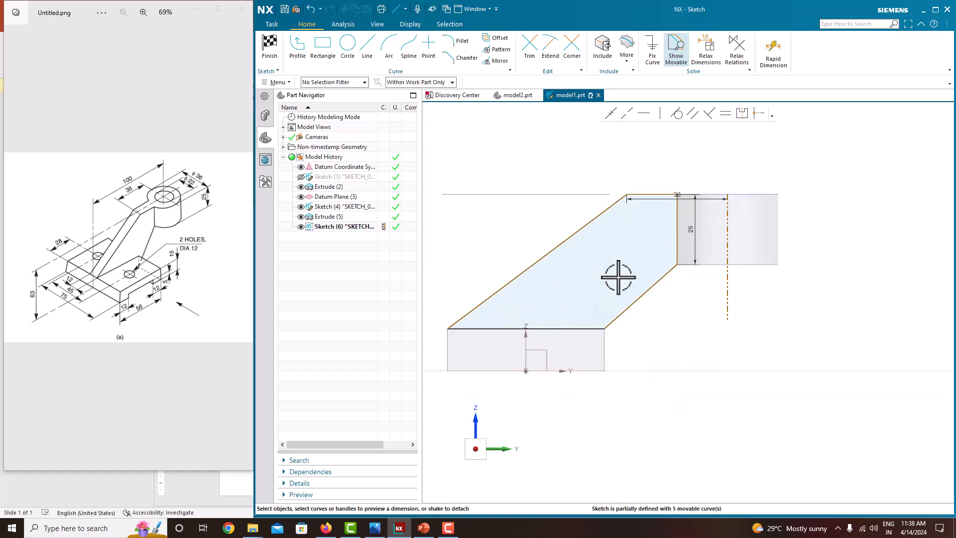
scroll(694, 274, up, 4)
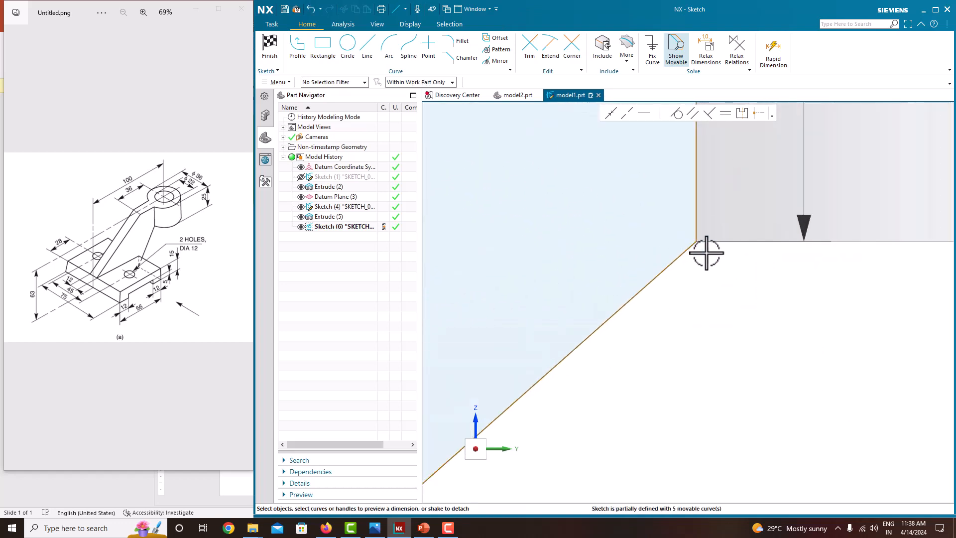
scroll(707, 254, up, 3)
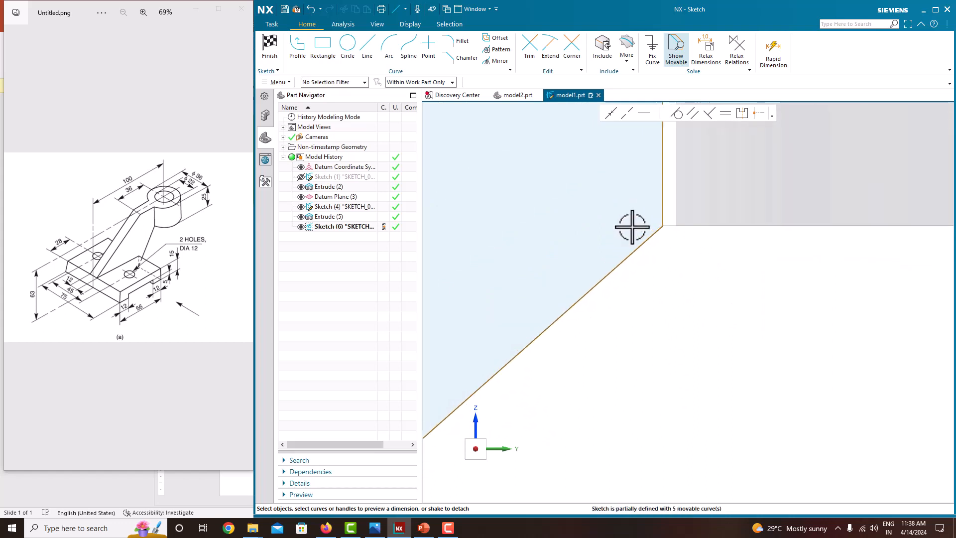
scroll(686, 262, down, 5)
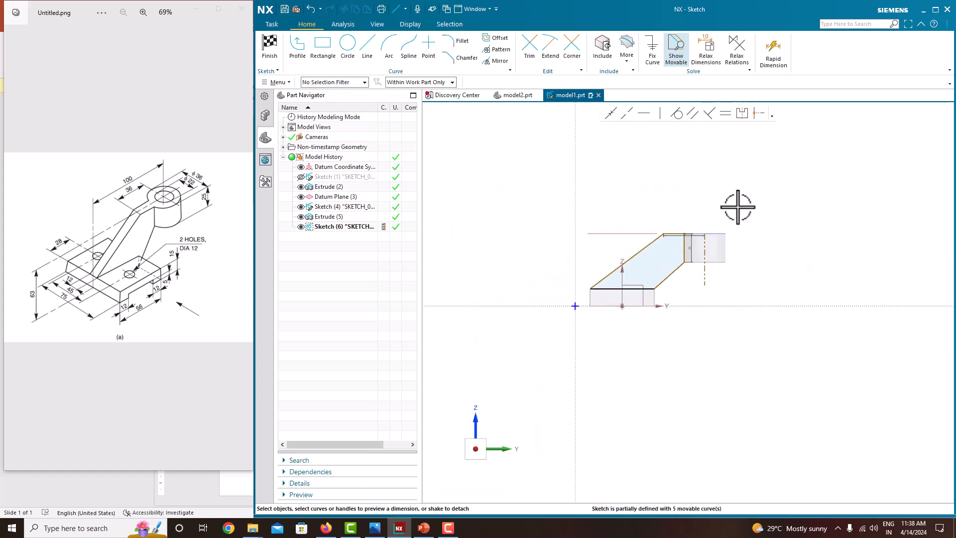
right_click(743, 193)
click(746, 193)
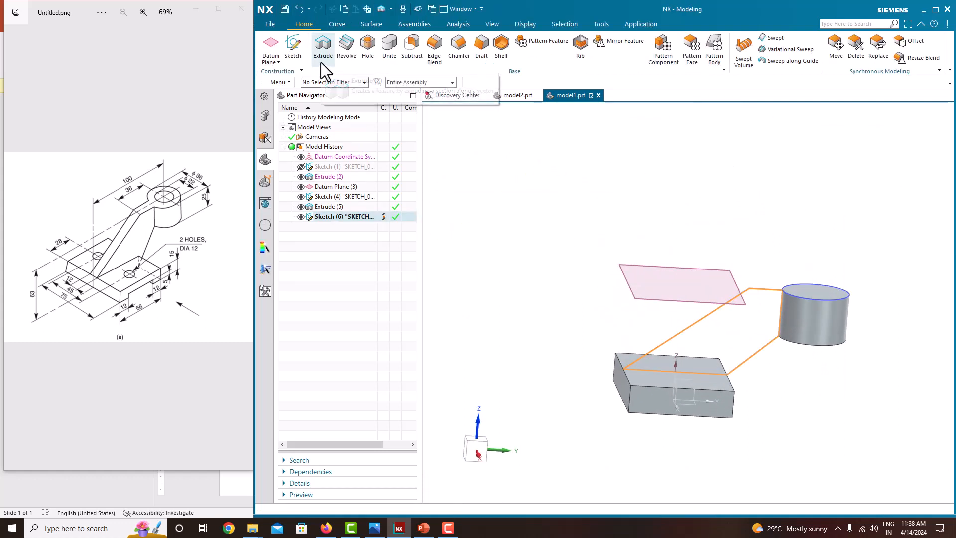
Step: Extrude the rib profile as a Symmetric Value with a 12 mm width and the Inferred Boolean
click(321, 62)
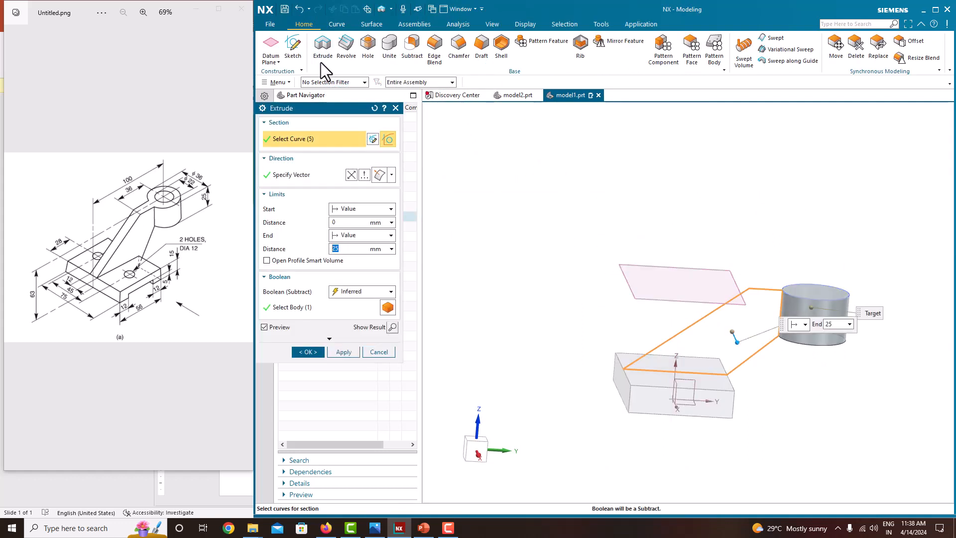
click(354, 237)
click(358, 268)
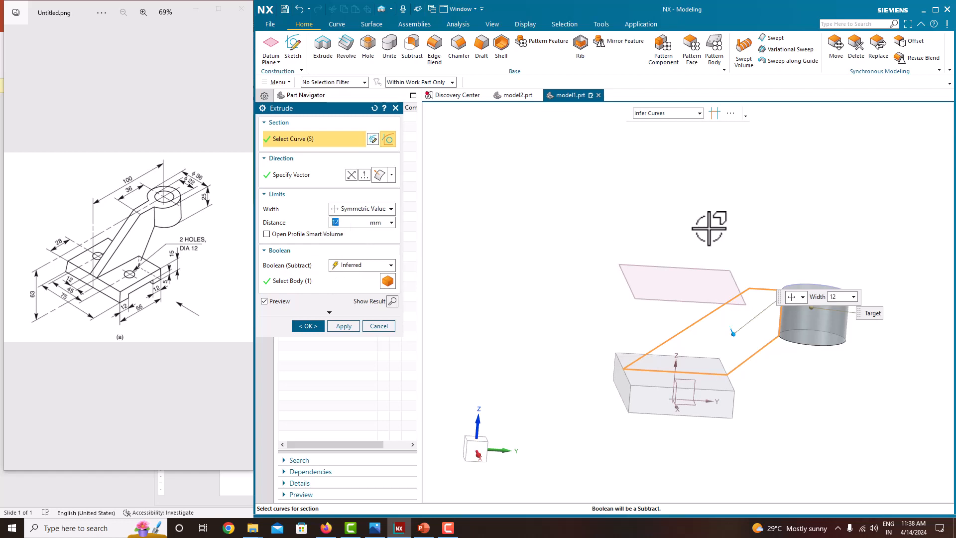
middle_drag(710, 228, 726, 256)
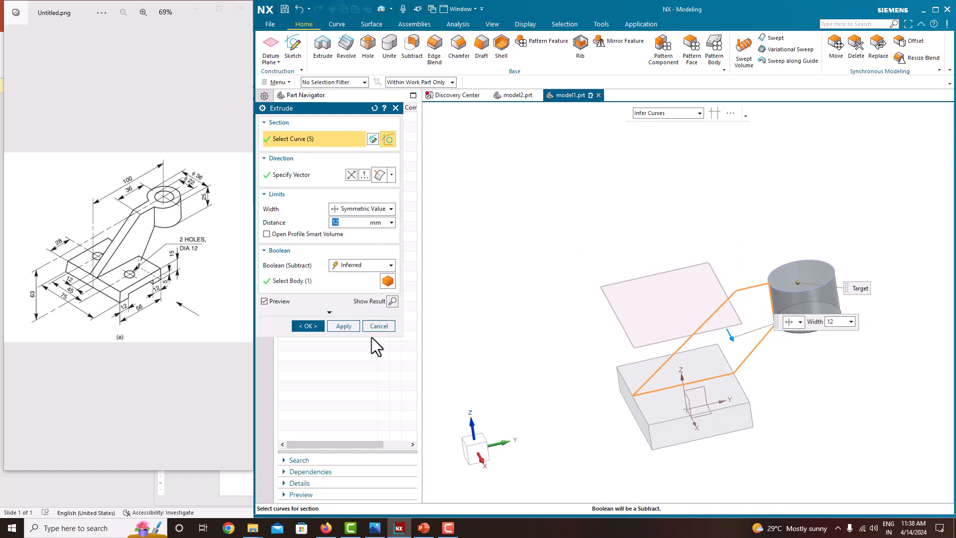
click(322, 325)
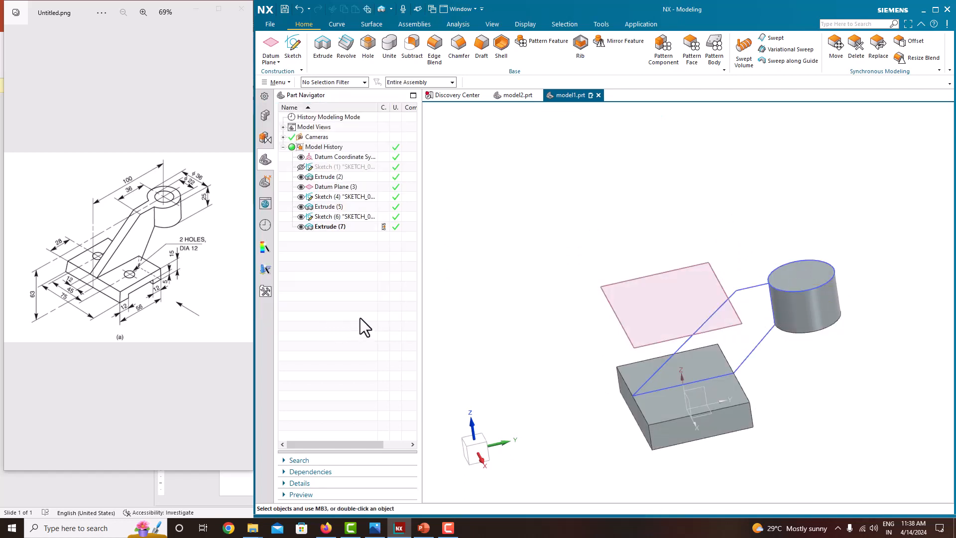
Step: Hide Sketch (4), the cylinder's circle sketch, in the model history
right_click(343, 217)
click(324, 222)
right_click(325, 220)
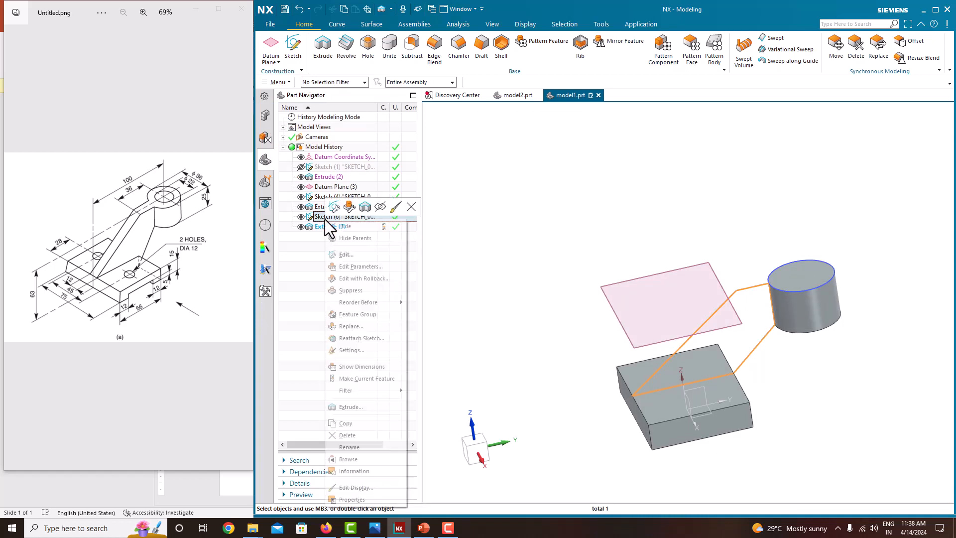
click(301, 197)
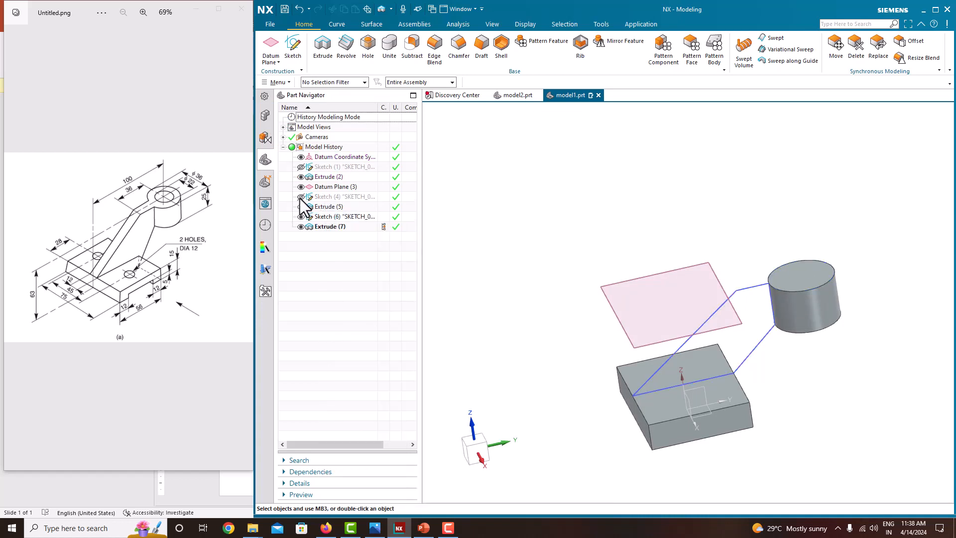
Step: Reopen the rib sketch, examine its corners at the block and the cylinder for gaps, and finish the sketch
right_click(350, 218)
click(376, 252)
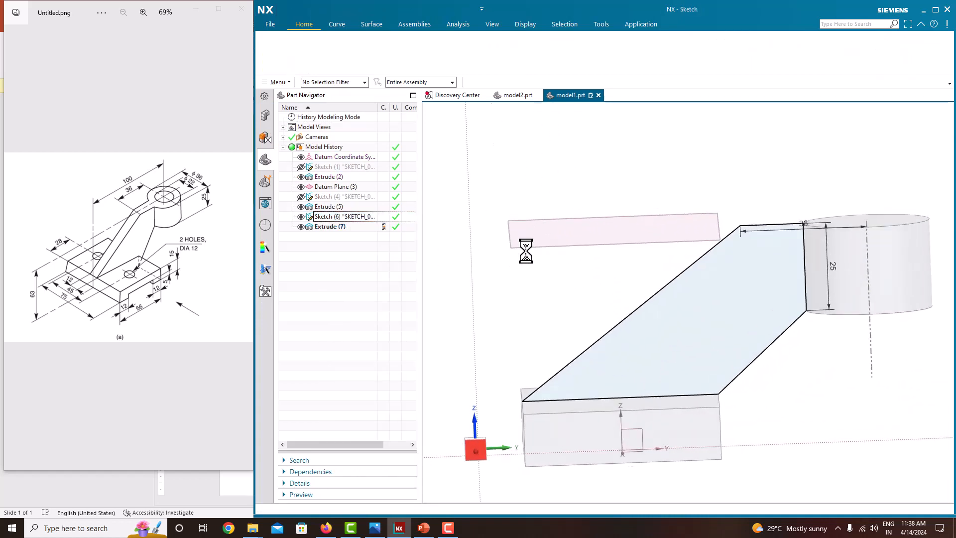
scroll(620, 225, down, 3)
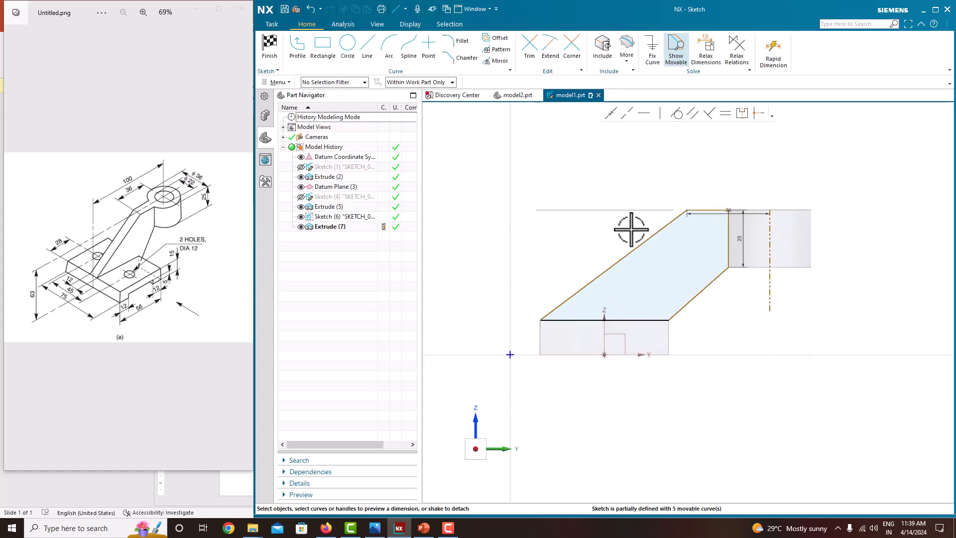
scroll(671, 238, up, 5)
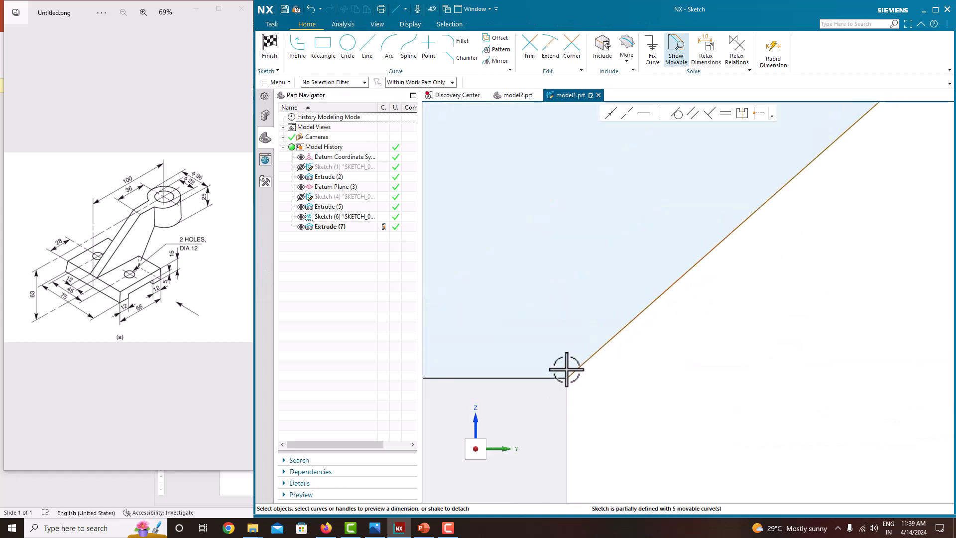
scroll(588, 405, up, 6)
scroll(480, 352, up, 4)
scroll(552, 340, down, 8)
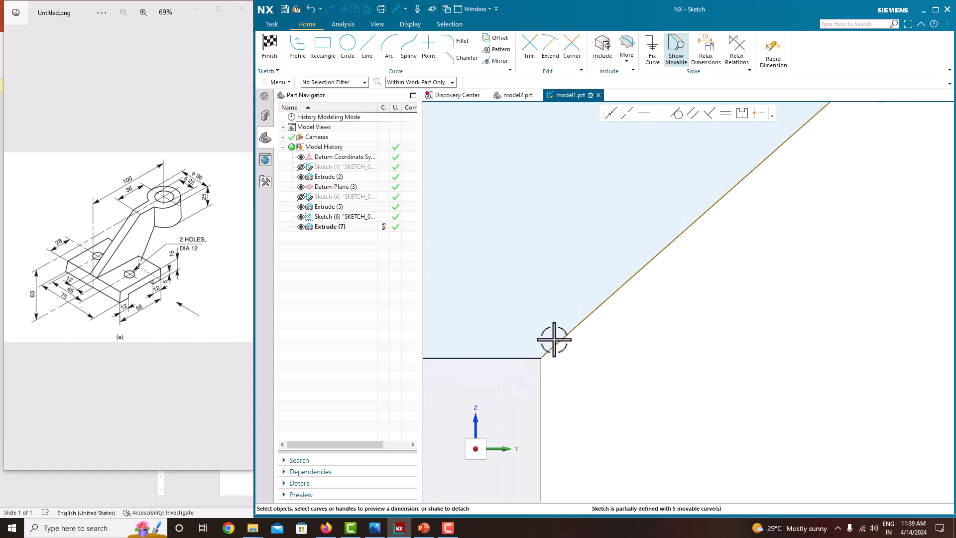
scroll(562, 323, down, 5)
scroll(603, 299, up, 5)
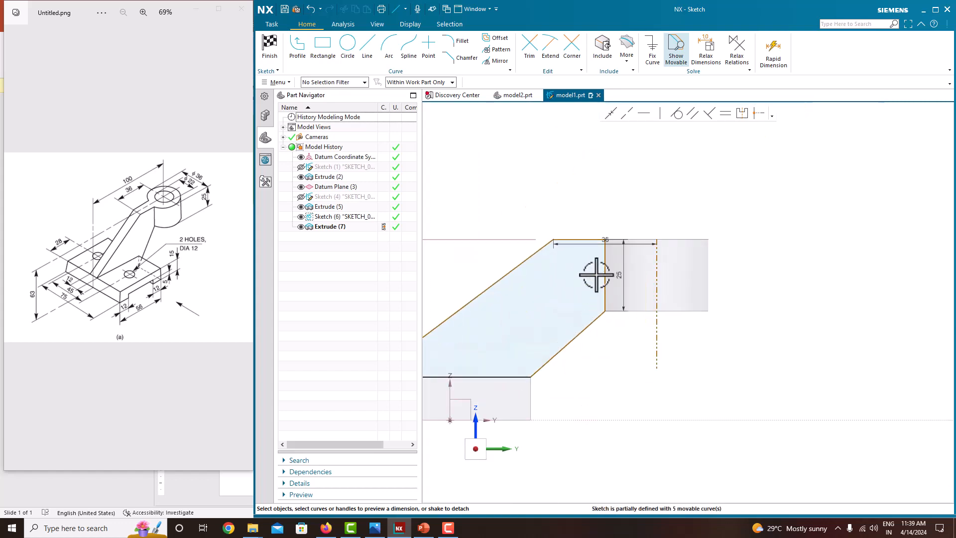
click(322, 225)
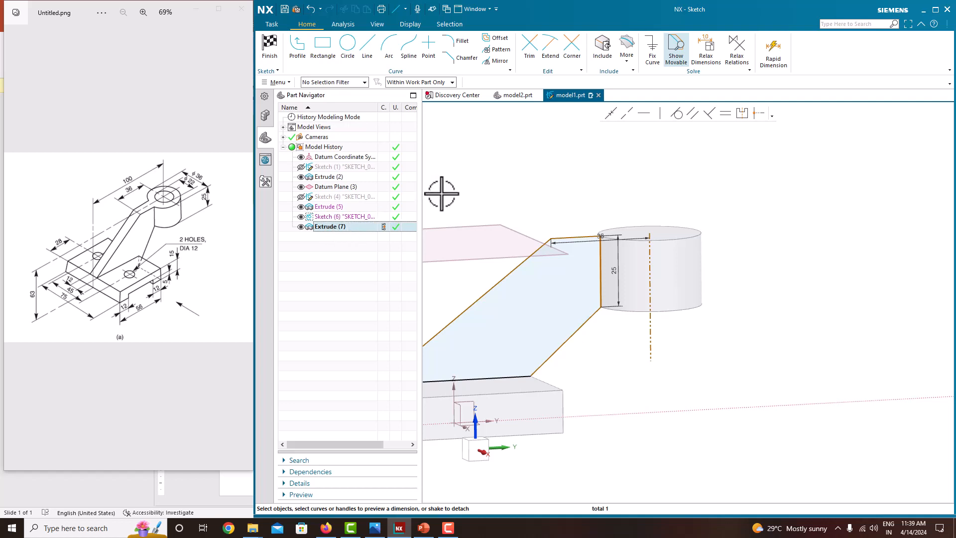
right_click(513, 187)
click(531, 189)
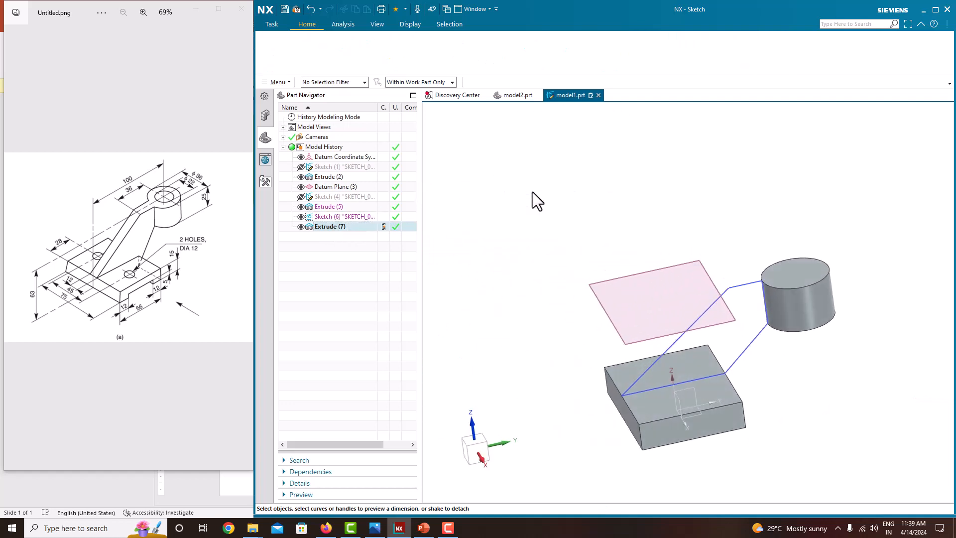
Step: Switch the rib sketch's visibility off and back on to check which curves belong to it
click(301, 216)
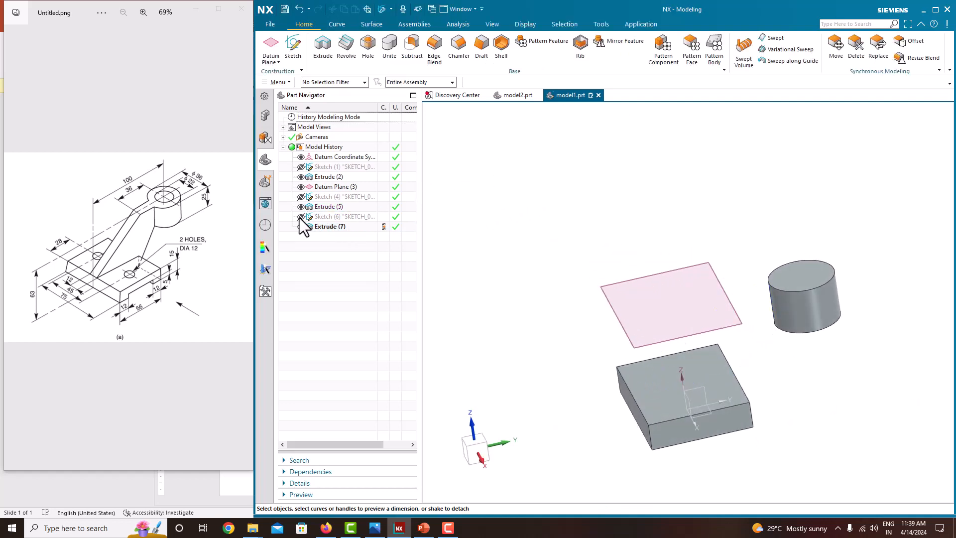
click(301, 217)
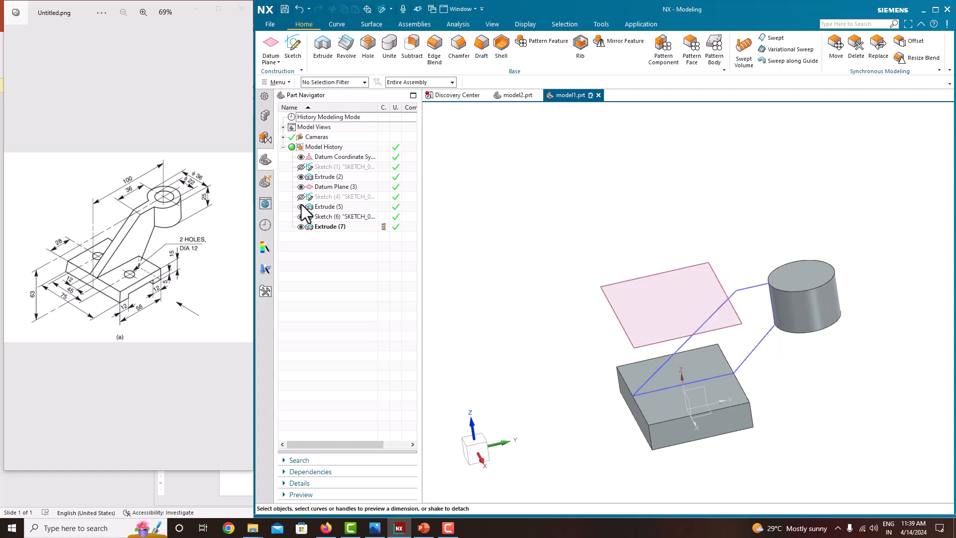
click(301, 196)
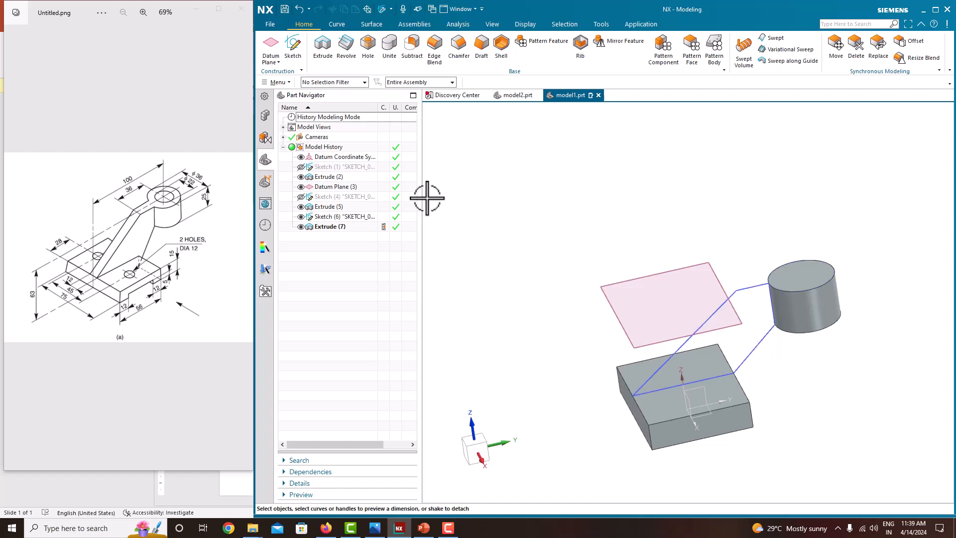
Step: Try to change the 12 mm rib extrusion's Boolean to Unite with the base block as the target body
right_click(345, 228)
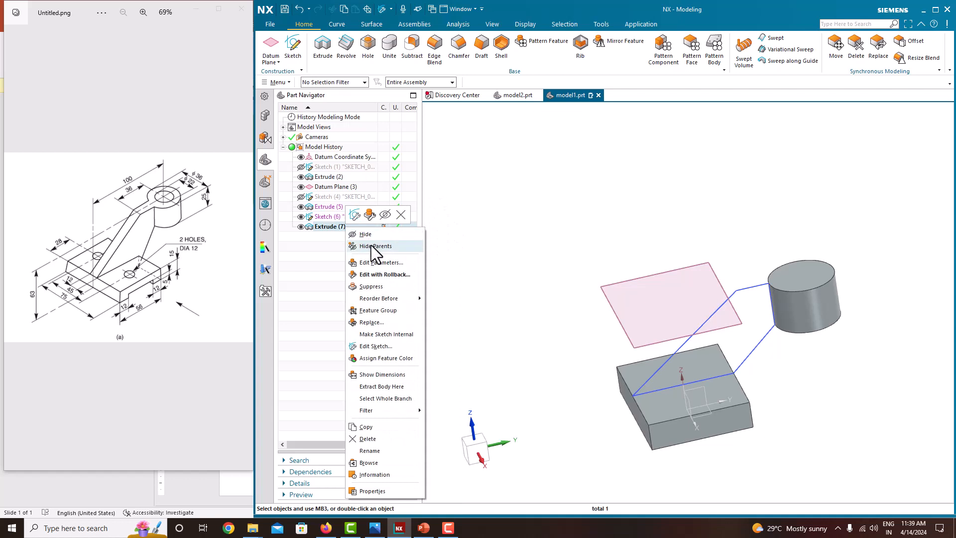
click(379, 262)
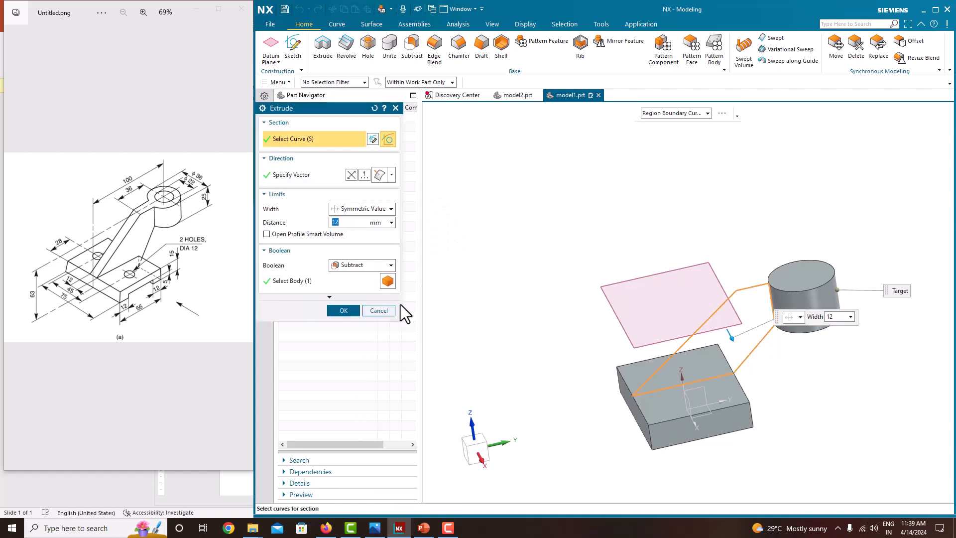
click(351, 268)
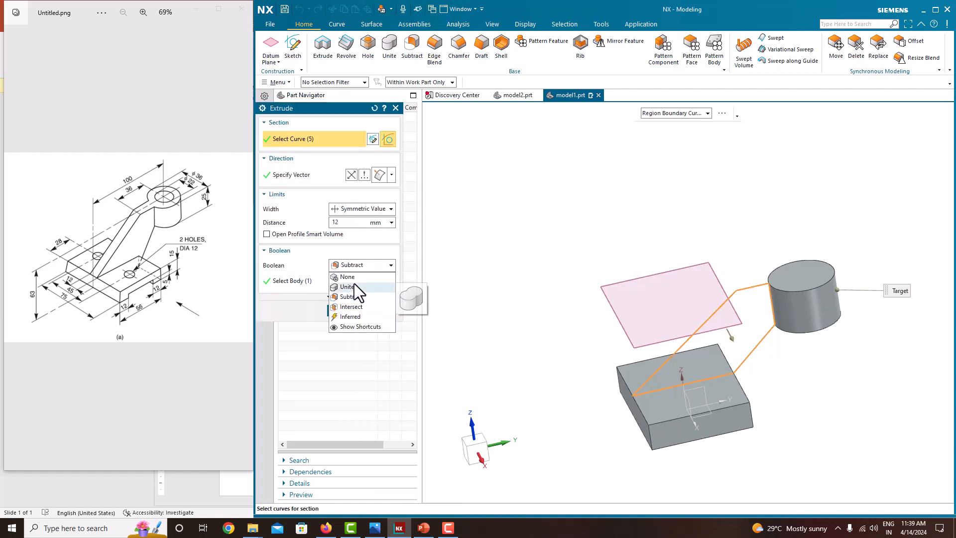
click(354, 283)
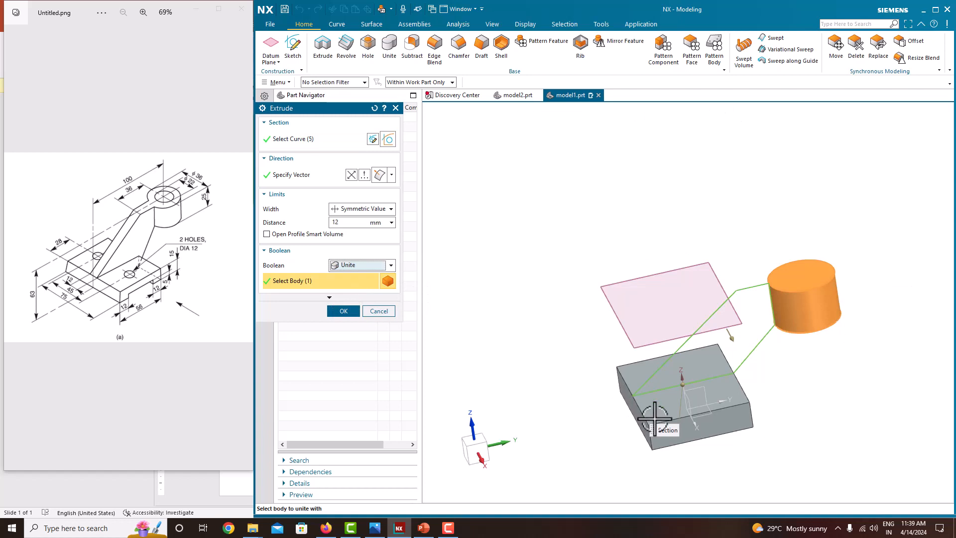
click(710, 427)
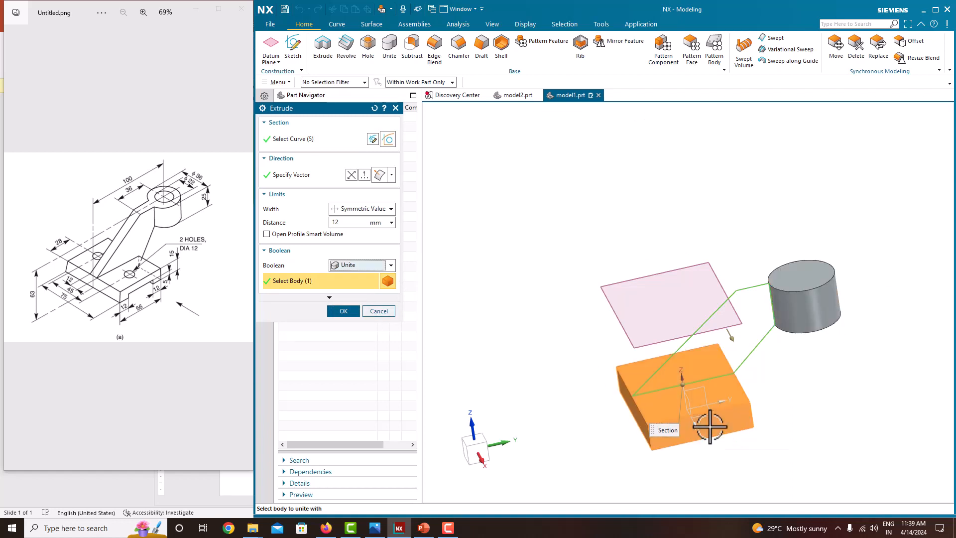
click(301, 140)
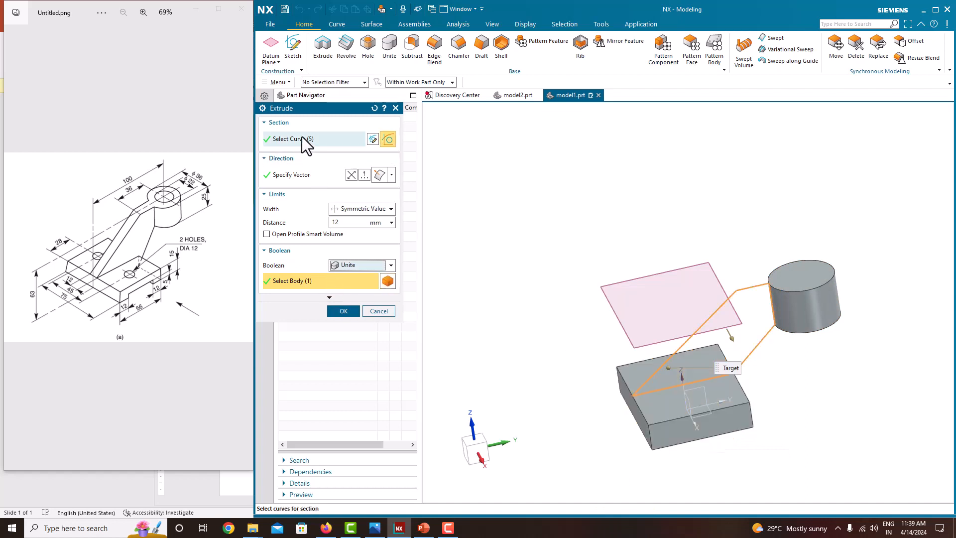
click(383, 313)
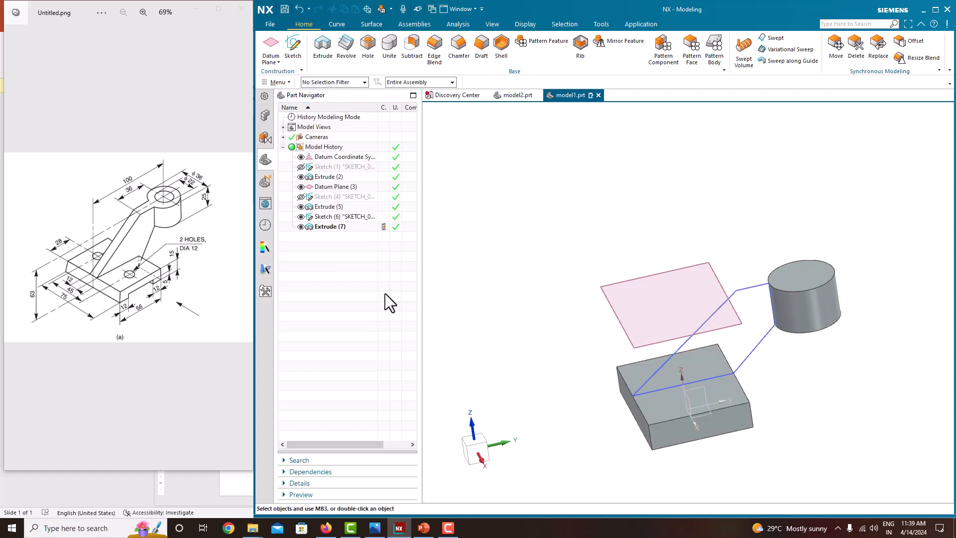
Step: Reopen the rib sketch, Sketch (6), for editing
click(336, 218)
right_click(337, 218)
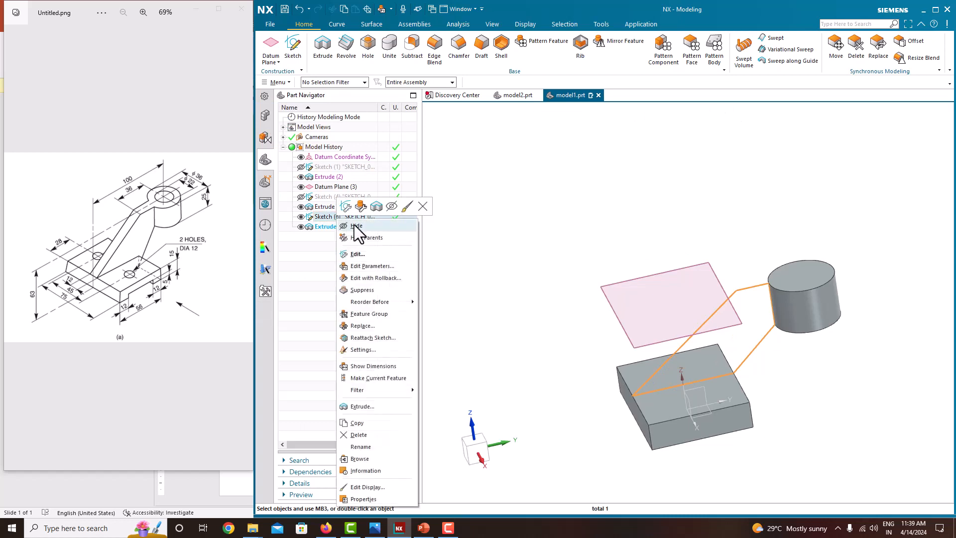
click(373, 254)
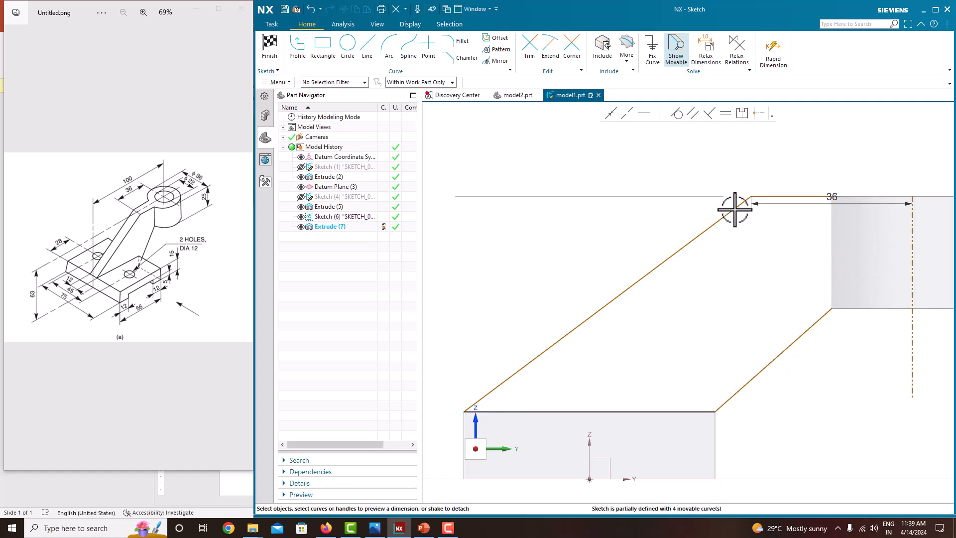
Step: Try to extend the rib profile's top line into the cylinder and continue it with a vertical segment
scroll(727, 189, up, 2)
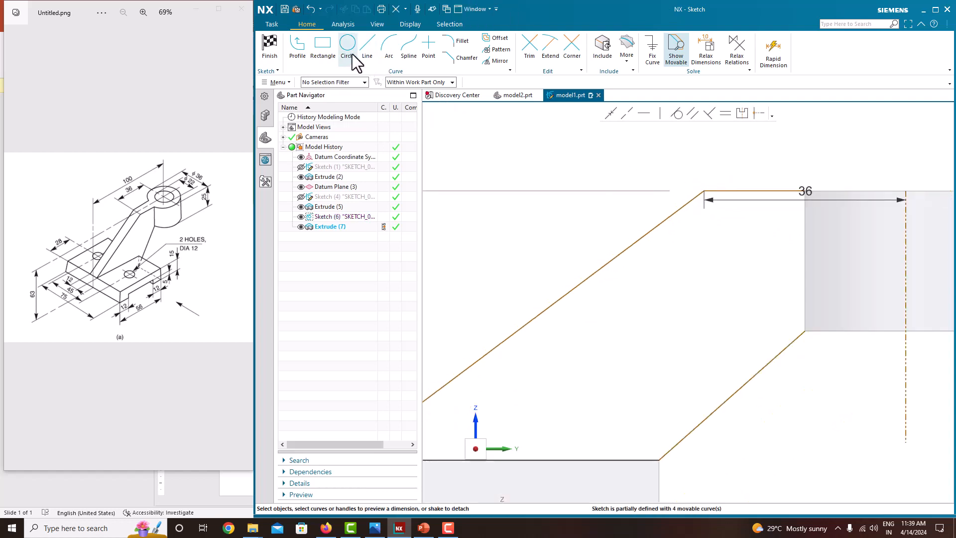
click(369, 50)
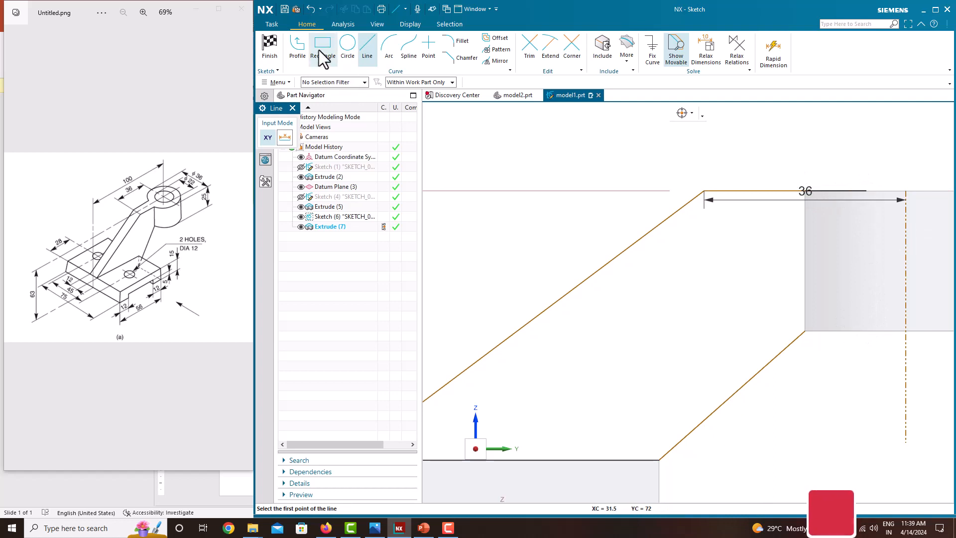
click(298, 47)
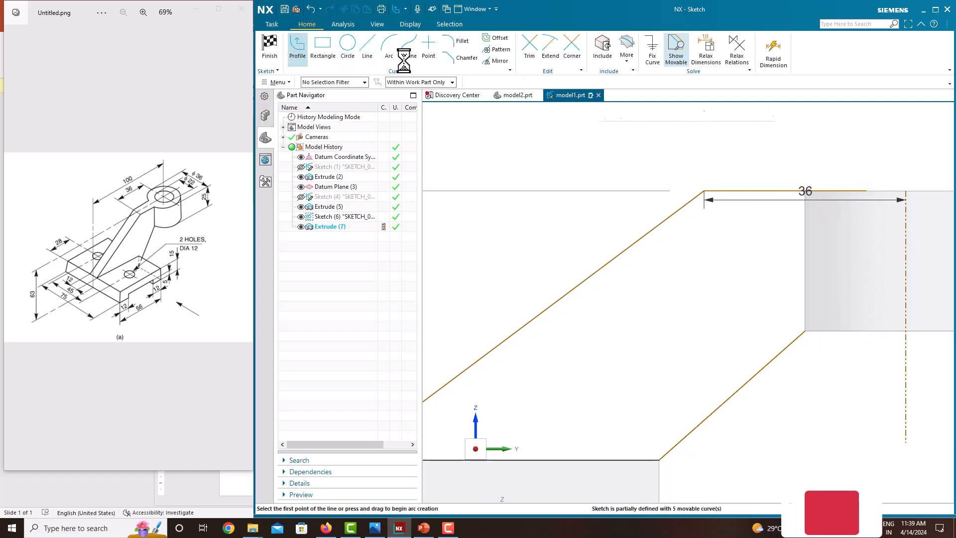
click(867, 191)
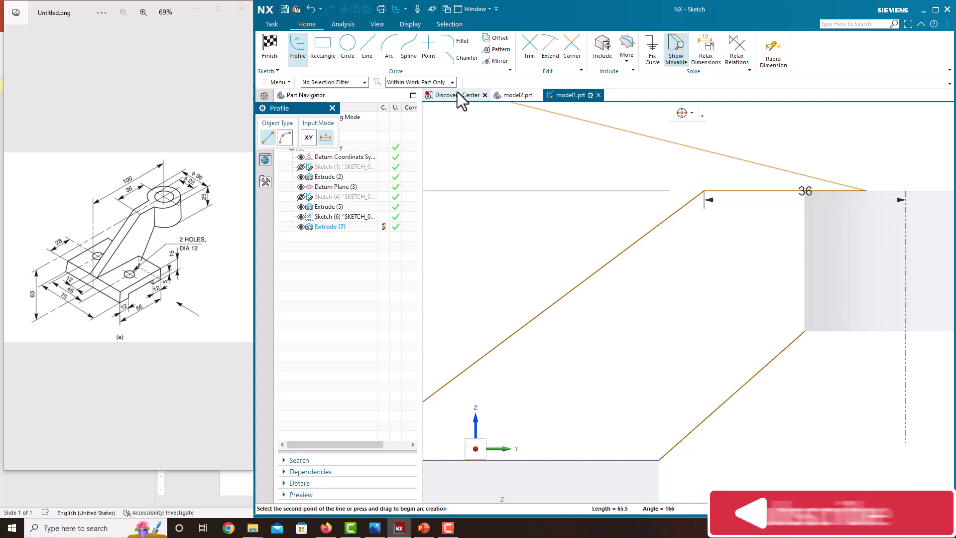
click(423, 81)
click(423, 106)
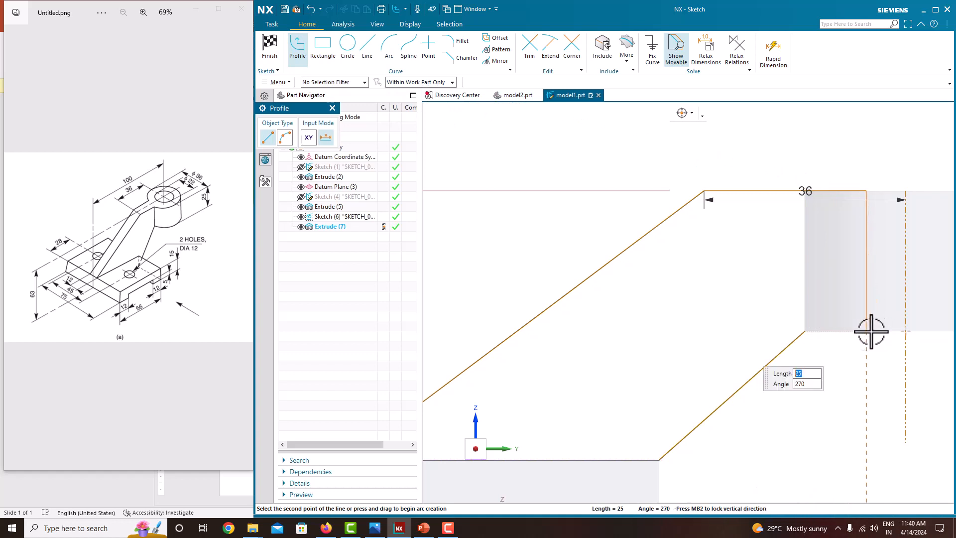
scroll(869, 330, up, 3)
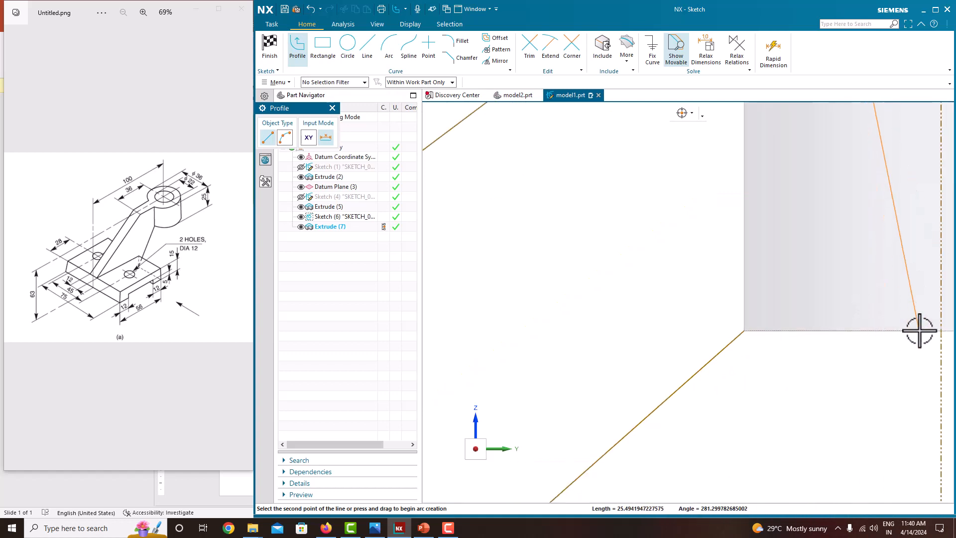
scroll(822, 324, down, 4)
scroll(851, 329, up, 3)
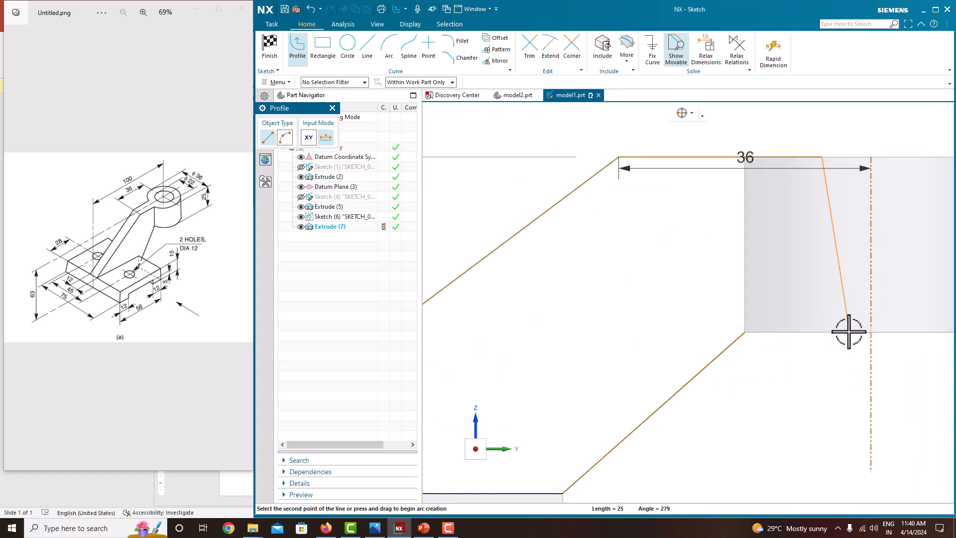
middle_click(836, 217)
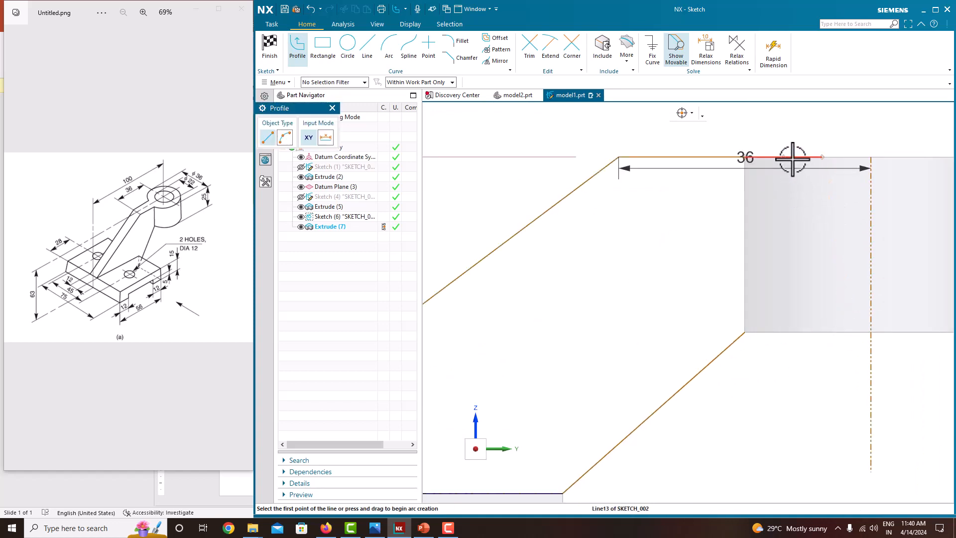
middle_click(793, 159)
Step: Replace the rib profile's top line with a horizontal line from the upper slope's end to just short of the cylinder axis
click(793, 158)
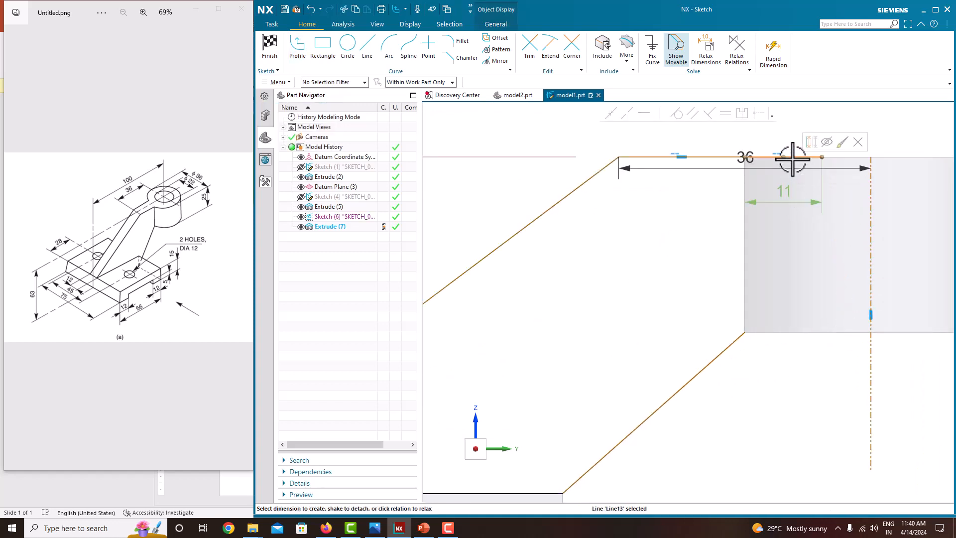
key(Delete)
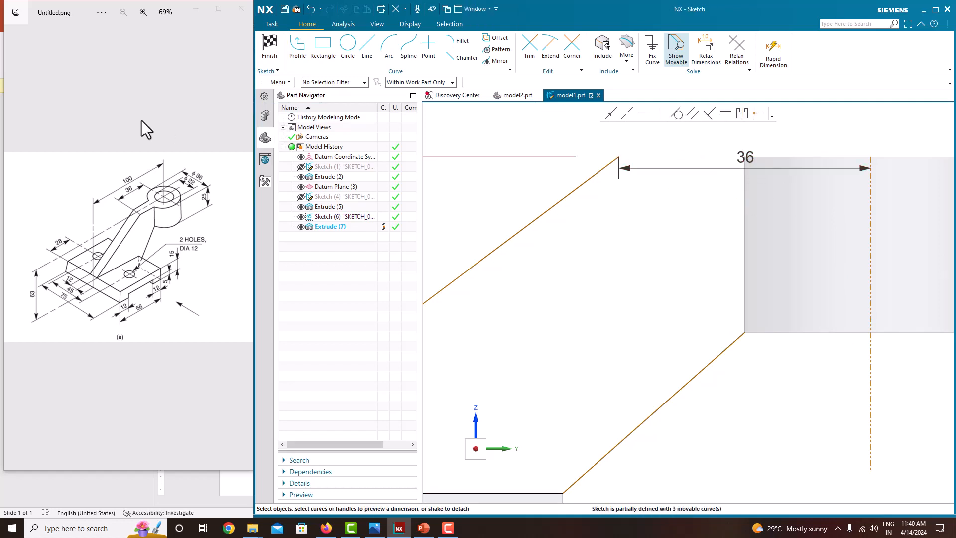
click(298, 47)
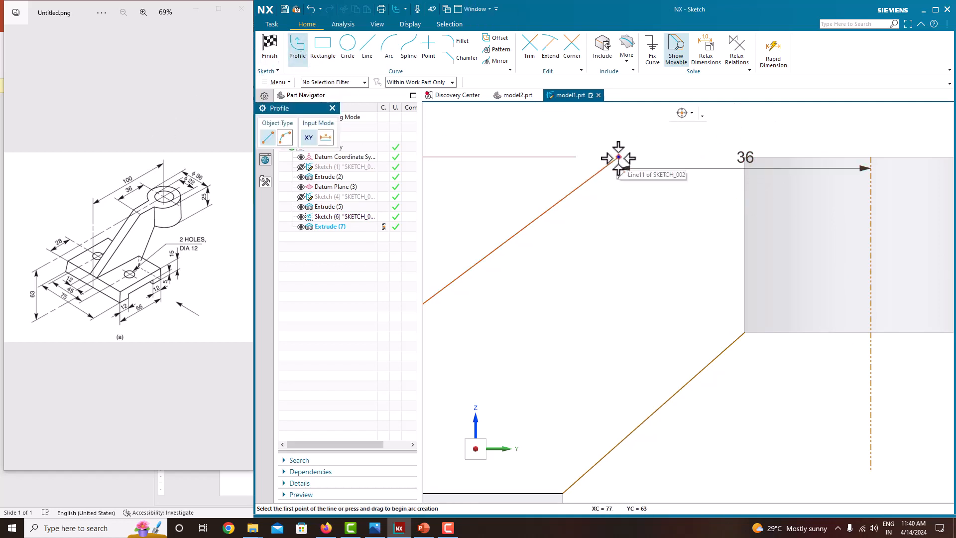
key(Escape)
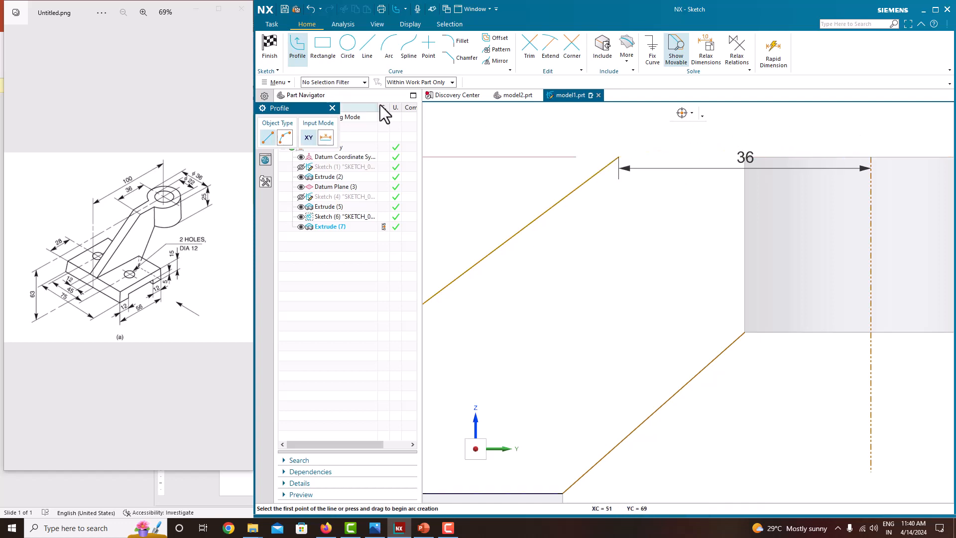
click(619, 157)
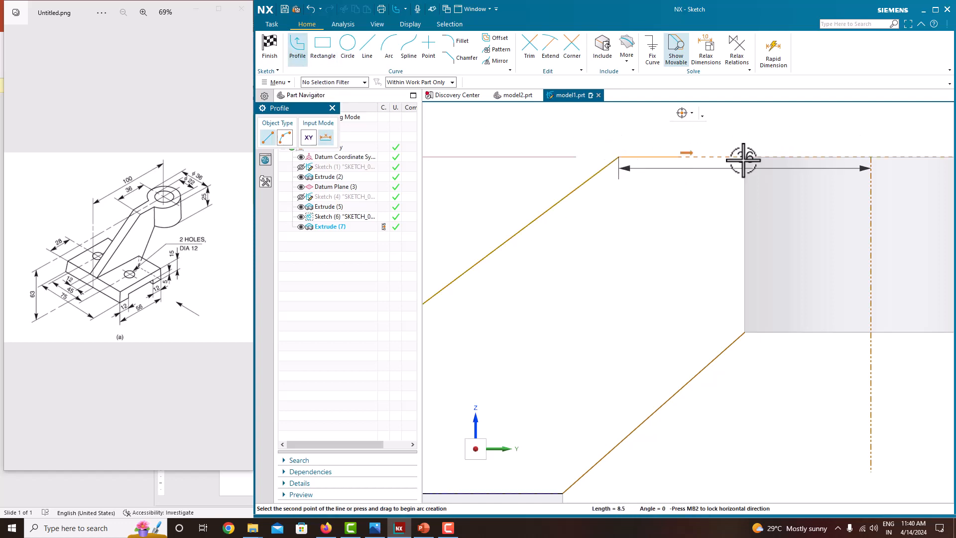
click(843, 156)
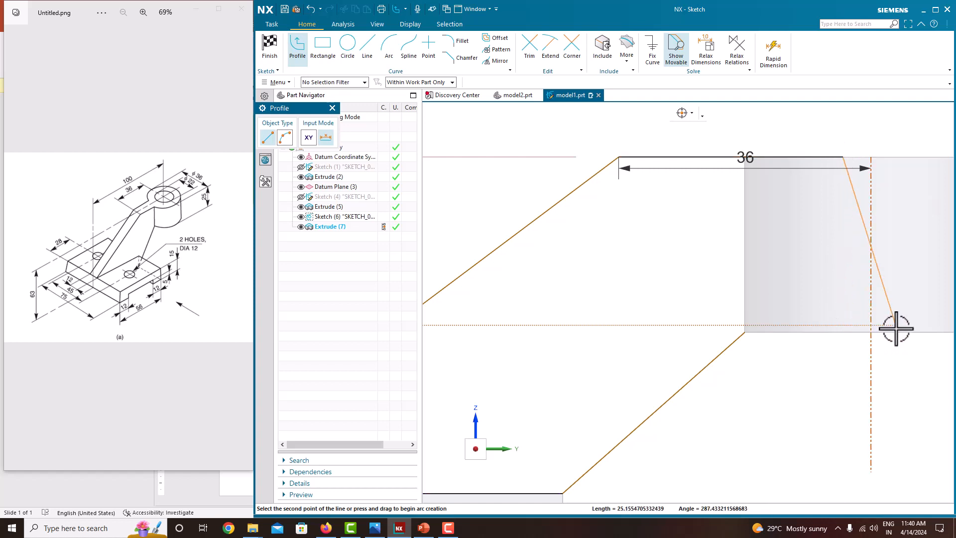
Step: Set the selection scope to Entire Assembly and close the rib profile with a 25 mm vertical line and a horizontal line to the lower slope
right_click(844, 333)
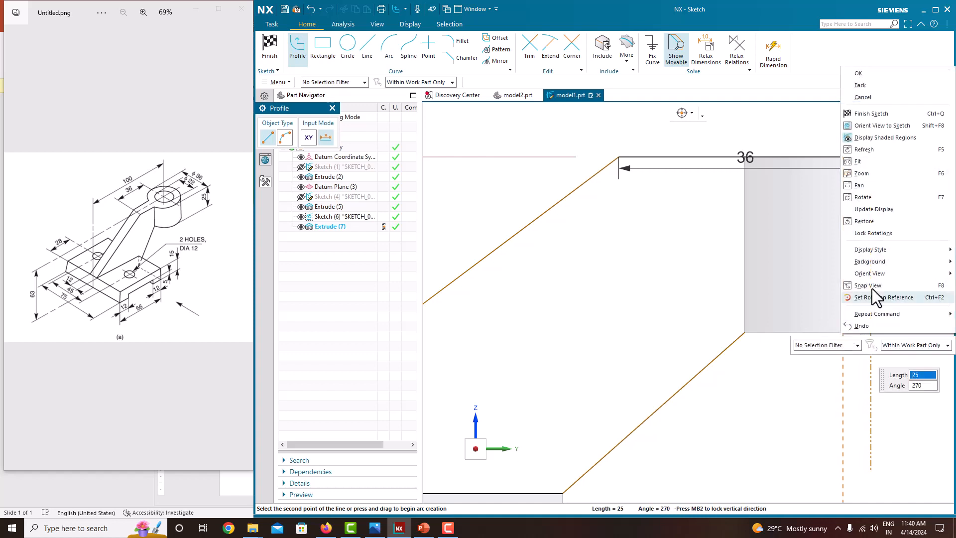
key(Escape)
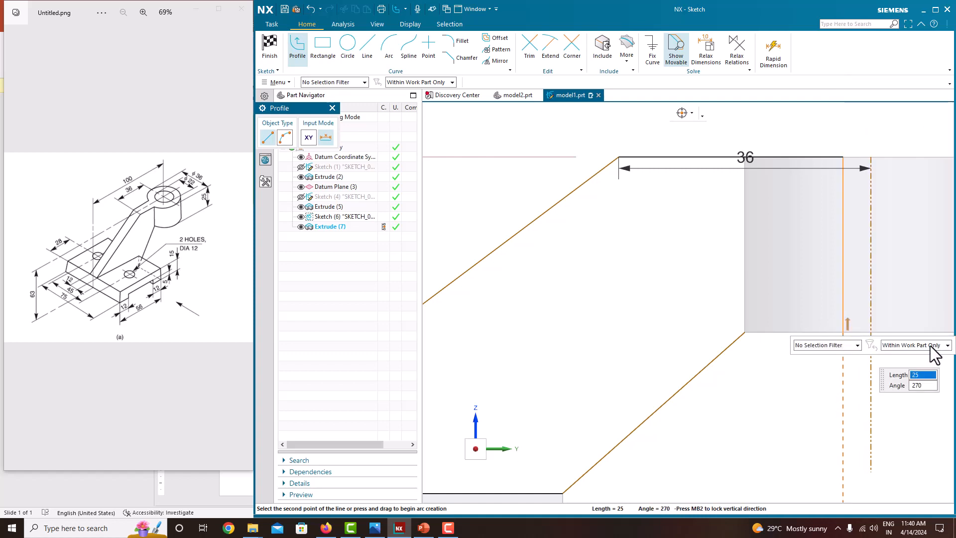
click(928, 344)
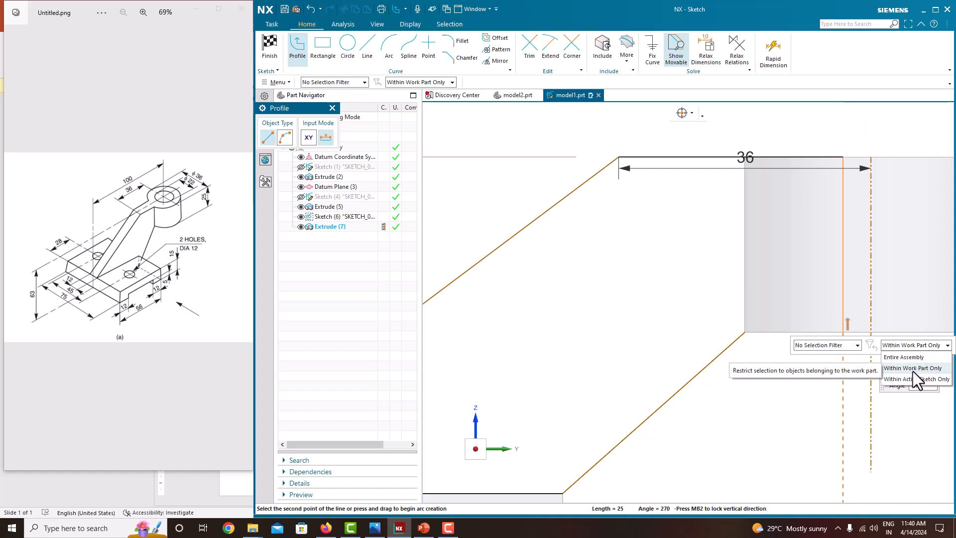
click(910, 357)
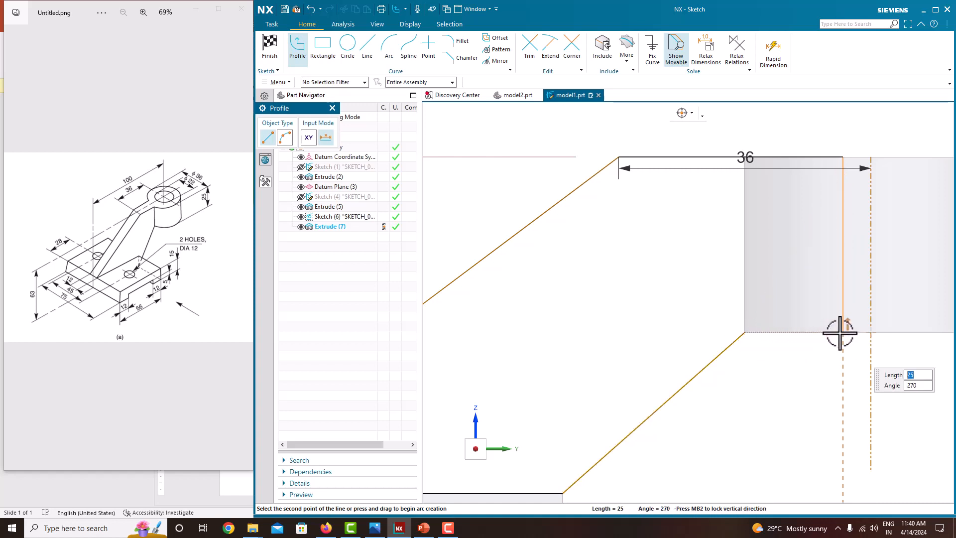
click(843, 332)
click(745, 332)
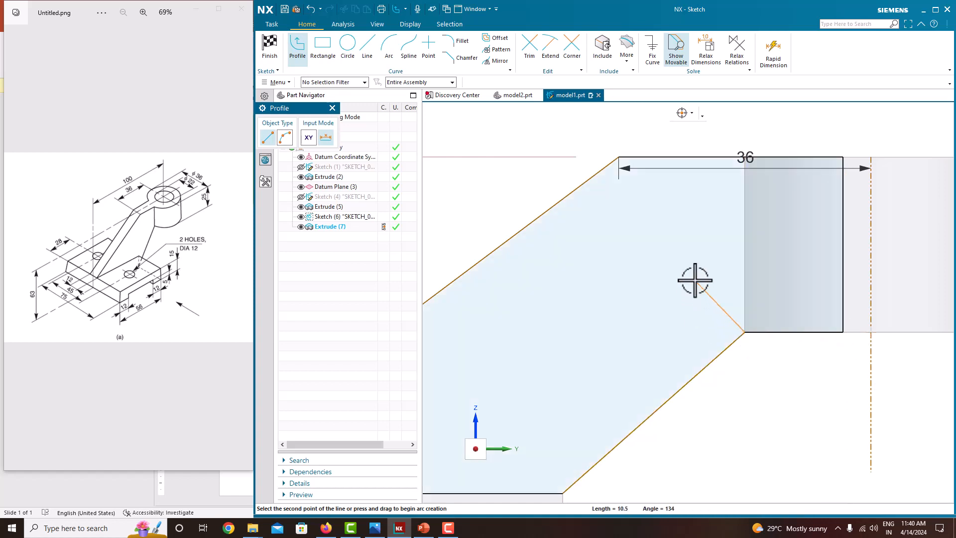
scroll(692, 279, up, 4)
right_click(530, 175)
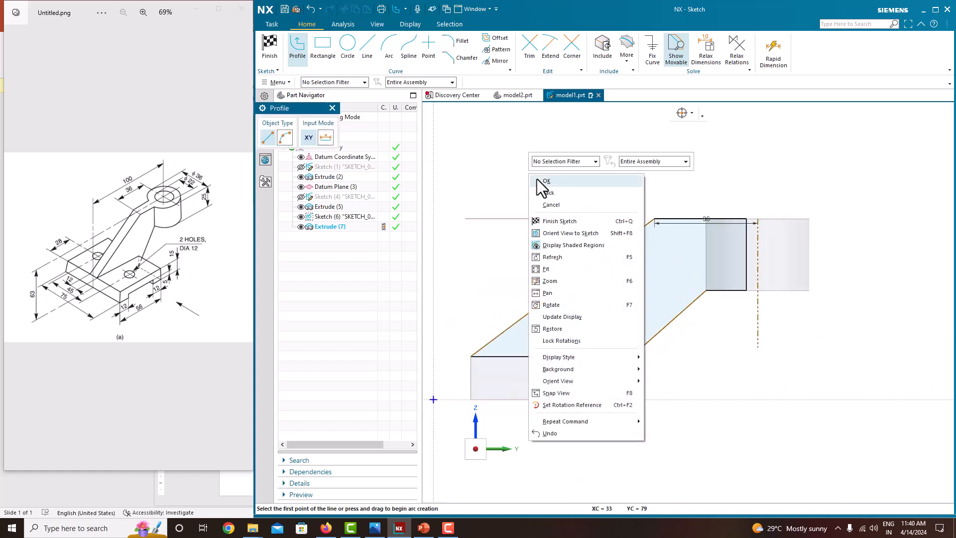
click(536, 179)
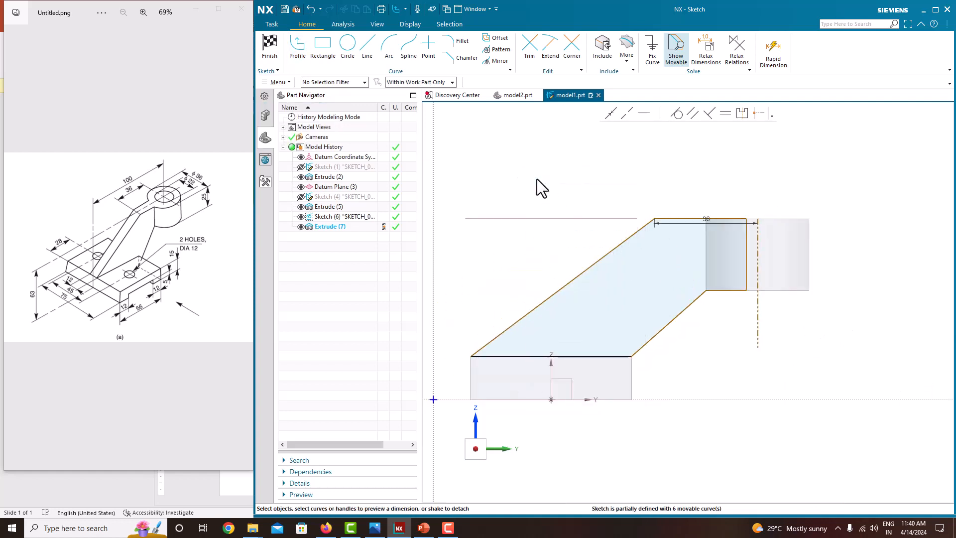
Step: Try to finish the rib sketch, reviewing and accepting the defining section of Extrude (7)
click(270, 59)
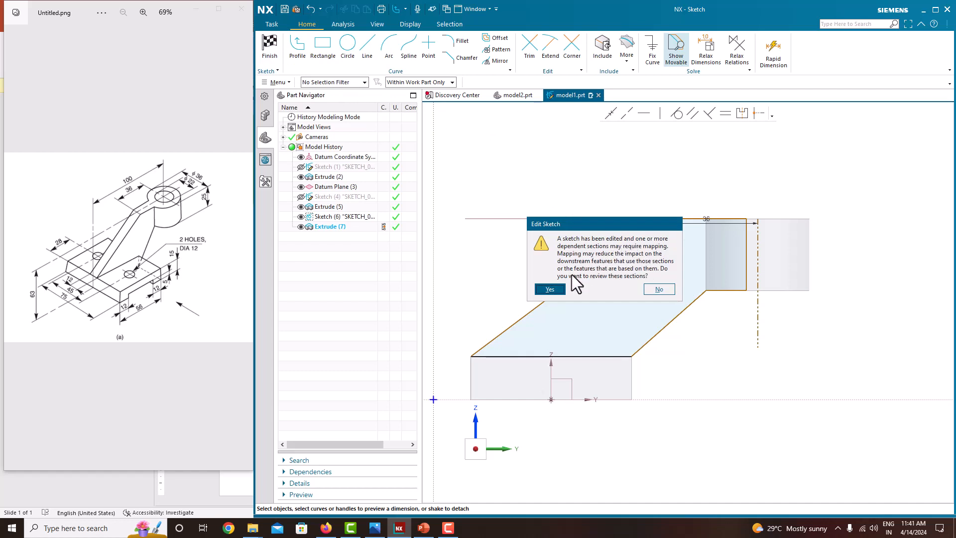
click(550, 289)
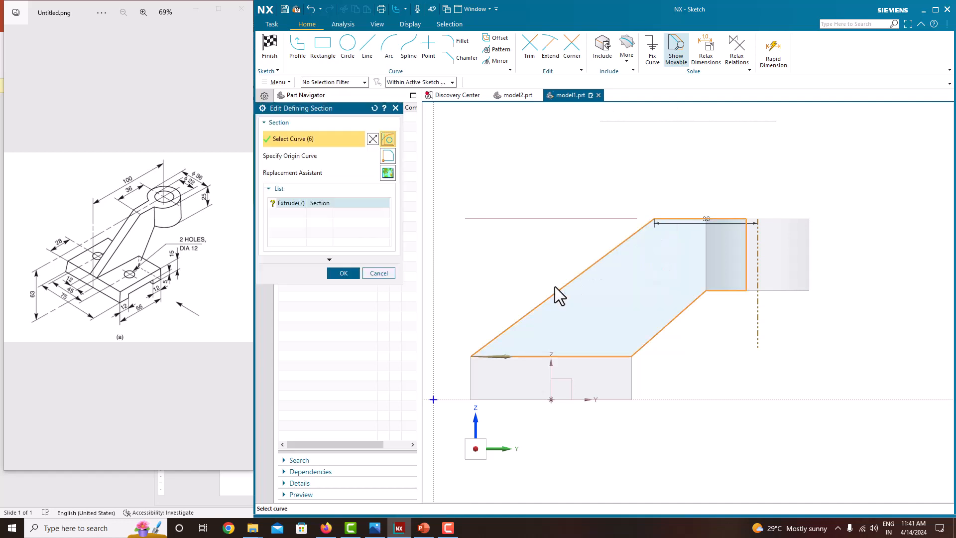
click(344, 273)
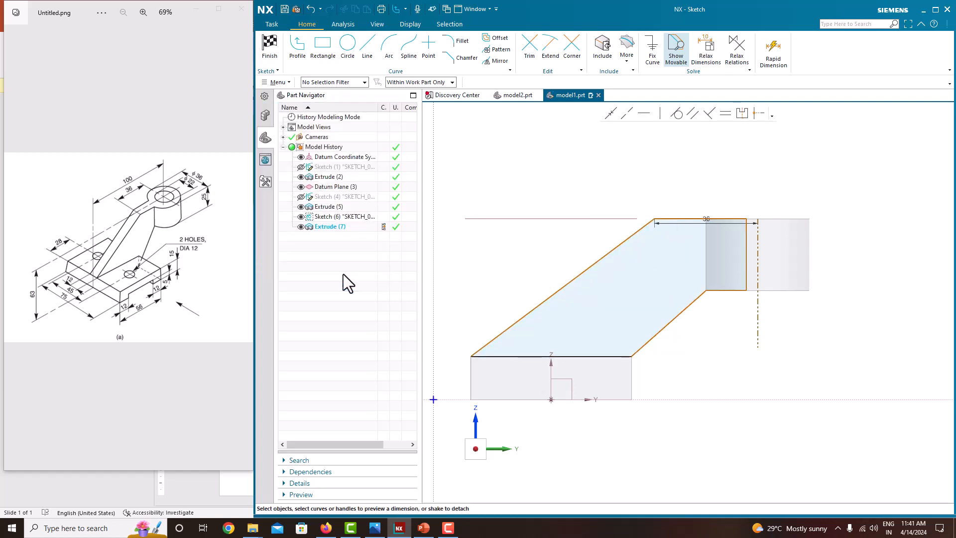
Step: Check the properties of the rib extrusion, Extrude (7), and close them without changes
right_click(328, 228)
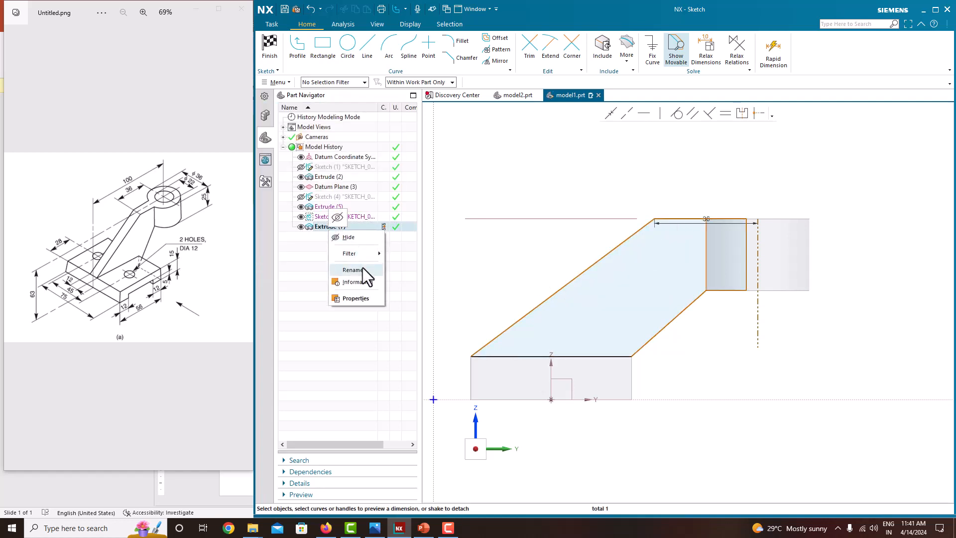
click(325, 241)
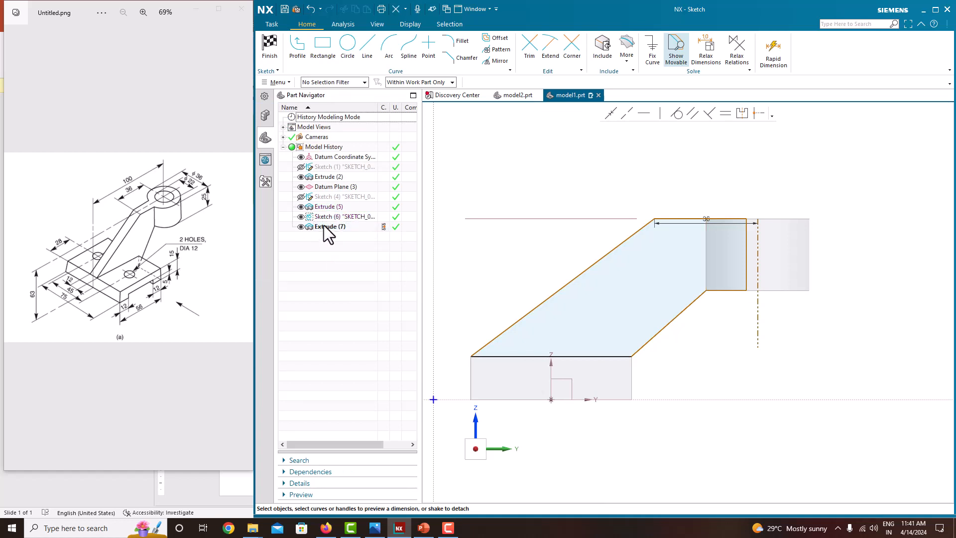
right_click(351, 225)
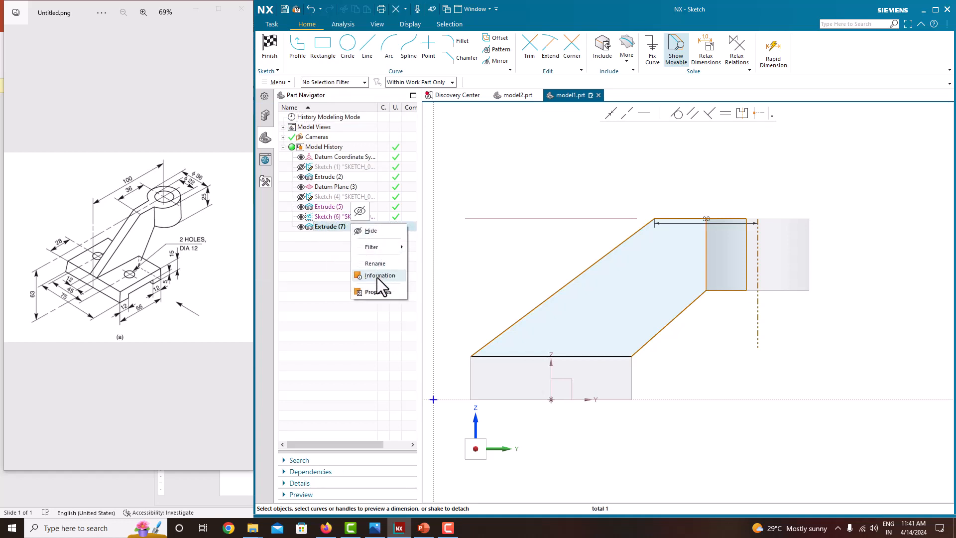
click(381, 291)
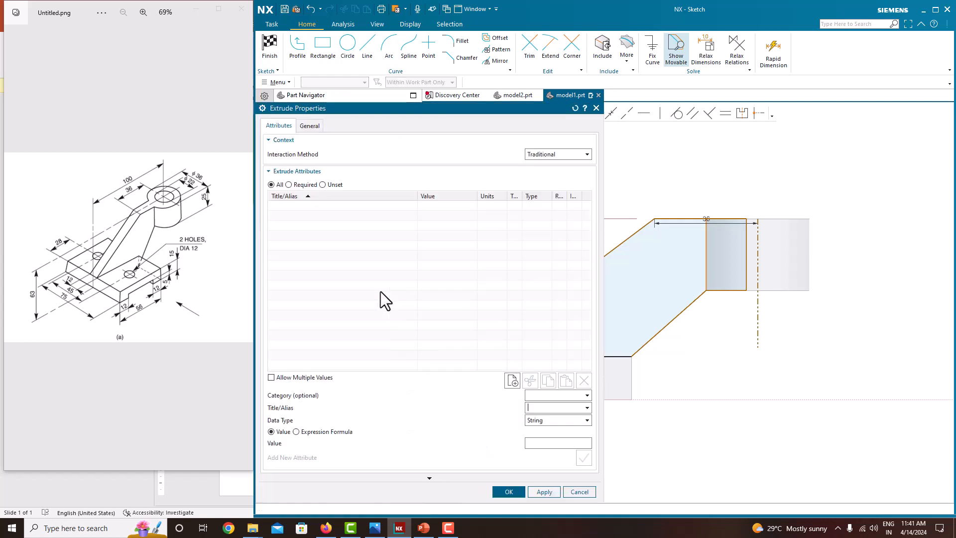
click(593, 491)
Step: Finish the rib sketch again, inspect the extrusion's section where it enters the cylinder, and accept the section
mouse_move(587, 188)
middle_down()
mouse_move(620, 195)
mouse_move(569, 179)
middle_up()
right_click(566, 175)
click(593, 181)
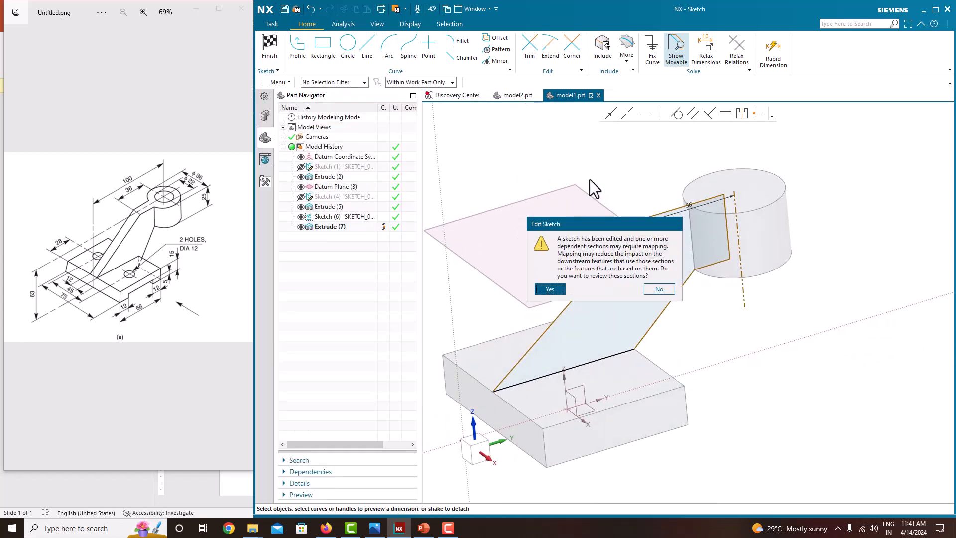
click(561, 289)
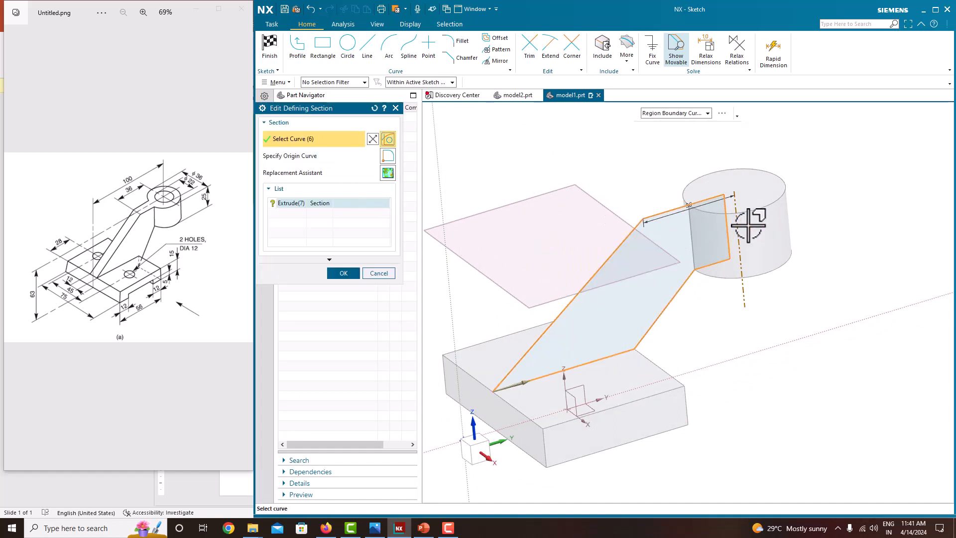
mouse_move(741, 241)
middle_down()
mouse_move(715, 239)
mouse_move(731, 222)
mouse_move(717, 234)
middle_up()
scroll(685, 220, up, 4)
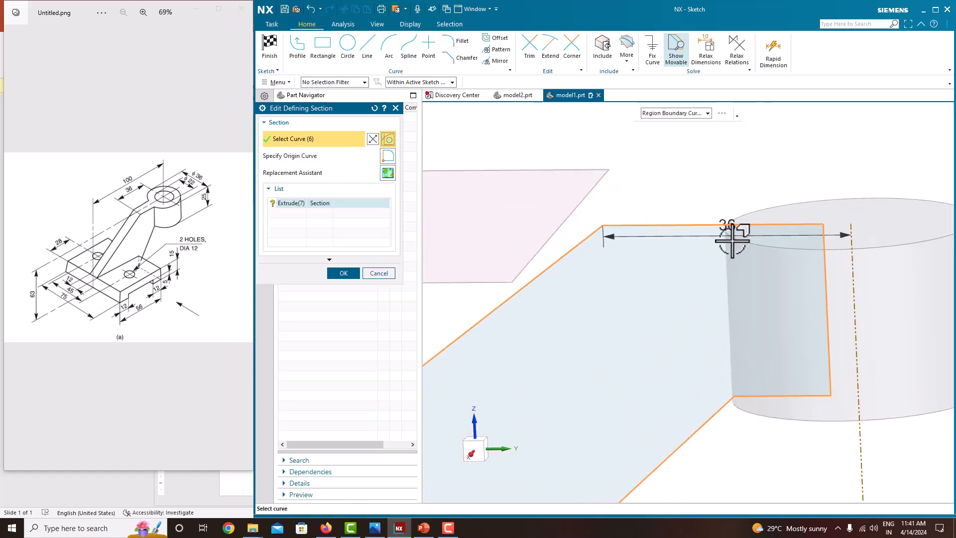
scroll(732, 239, down, 4)
scroll(787, 288, up, 3)
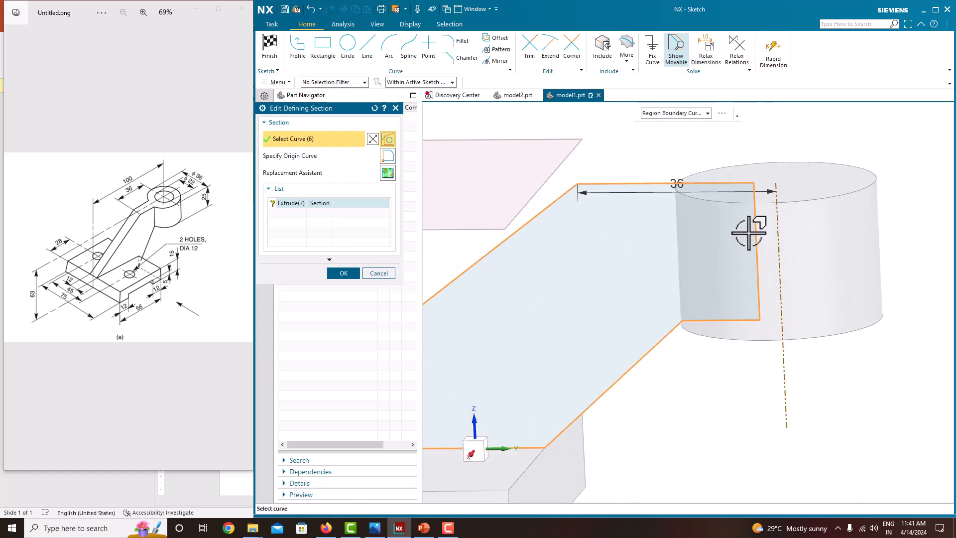
scroll(556, 171, down, 3)
click(350, 272)
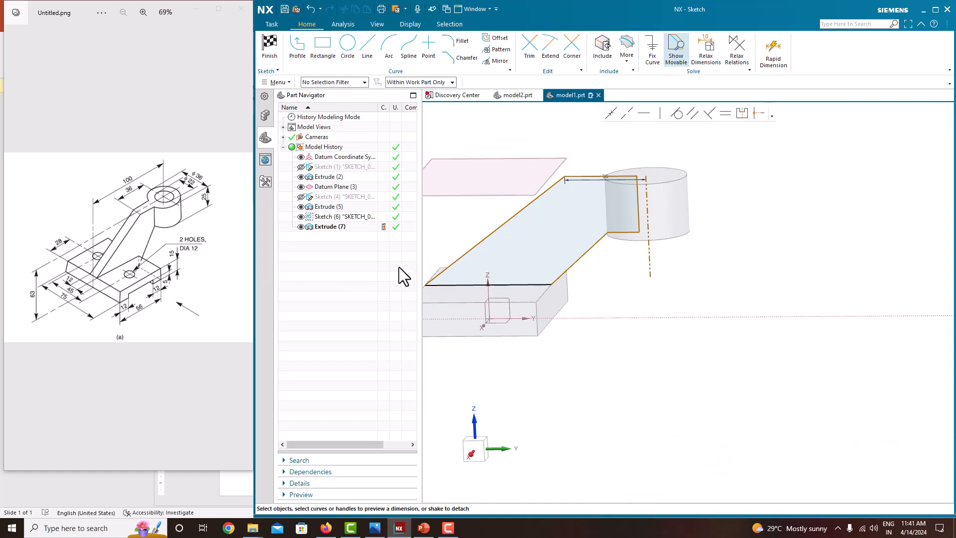
right_click(336, 225)
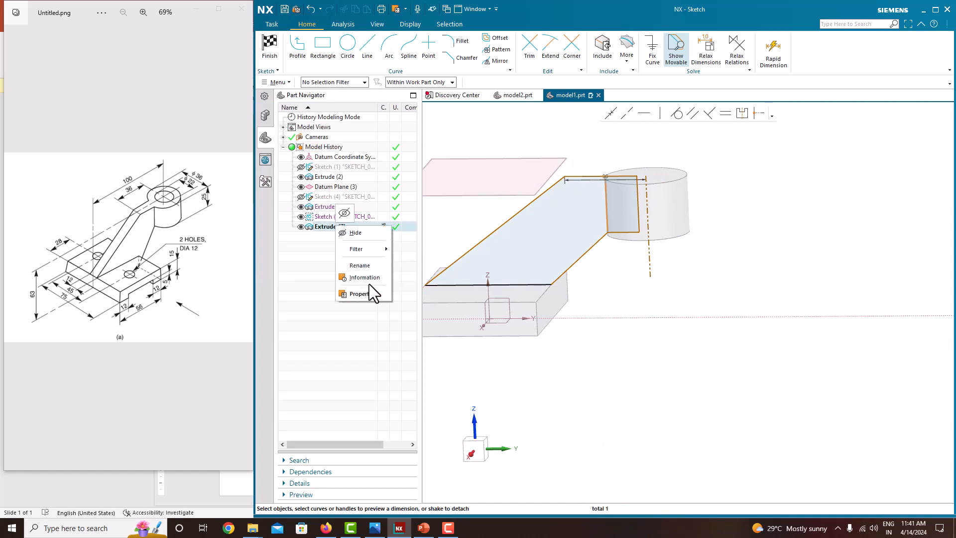
click(531, 216)
scroll(532, 216, down, 3)
scroll(498, 215, up, 1)
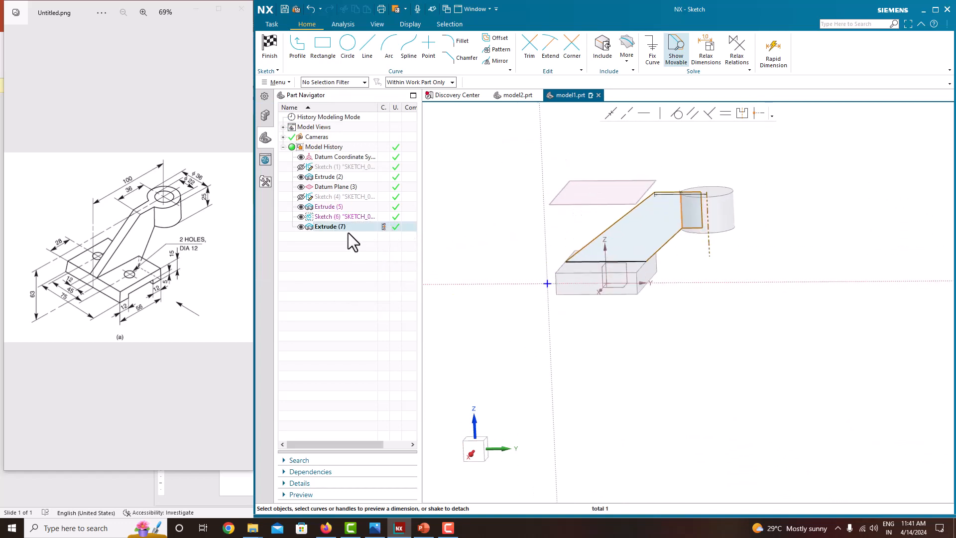
Step: Accept the defining section of Extrude (7) and finish the rib sketch without reviewing its dependent sections again
click(270, 45)
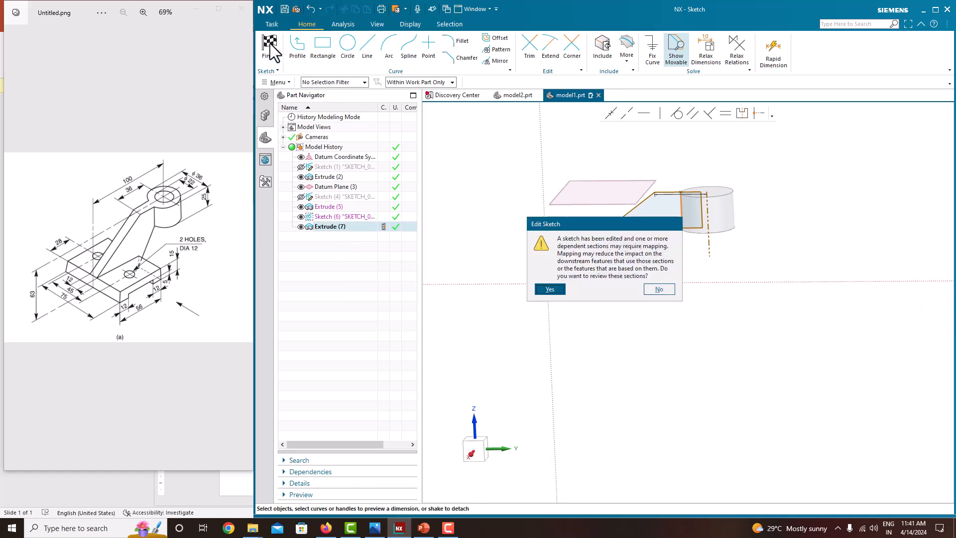
click(550, 289)
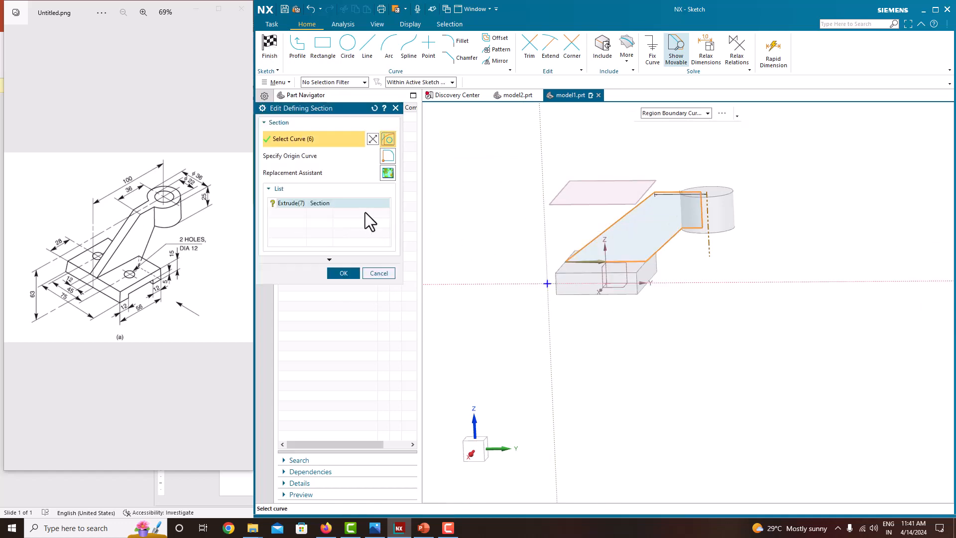
click(343, 273)
click(278, 54)
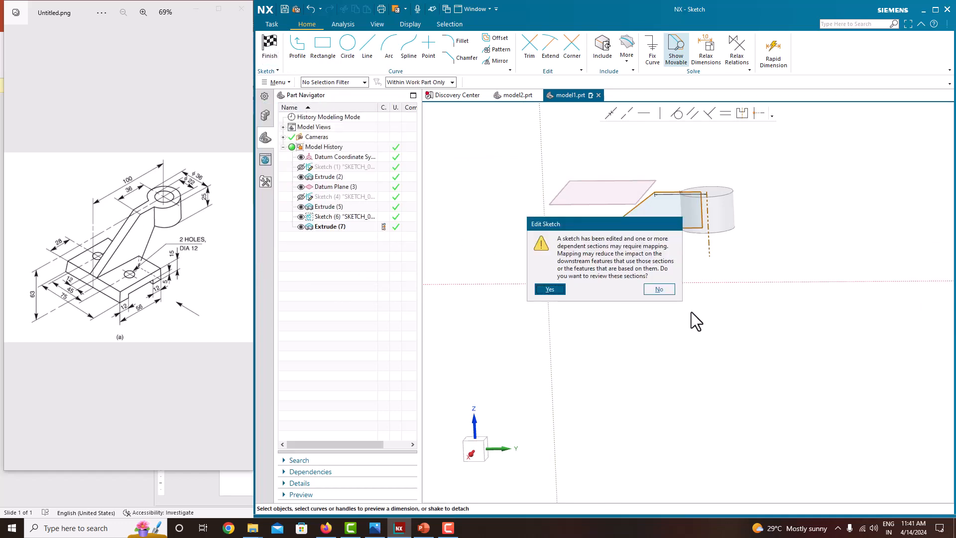
click(661, 291)
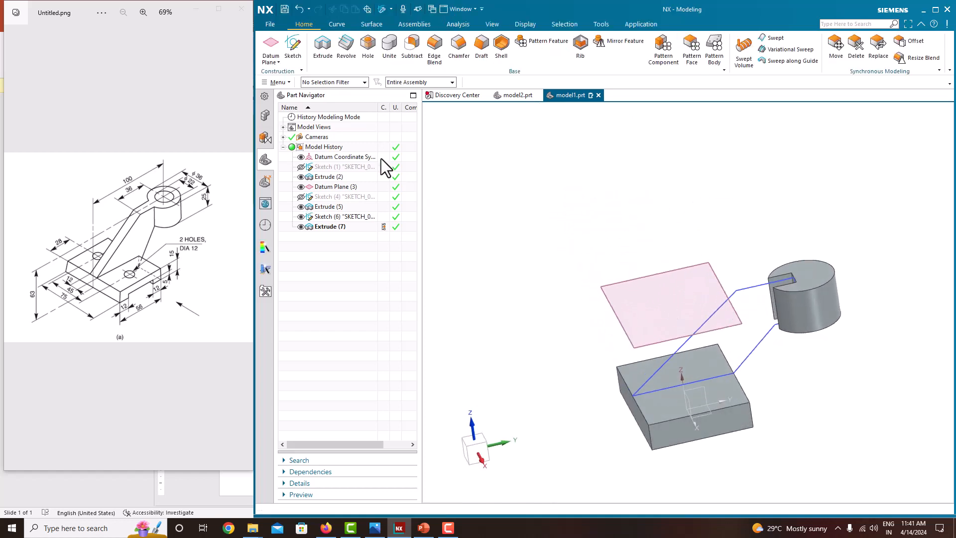
Step: Open the rib extrusion, Extrude (7), for editing
click(329, 228)
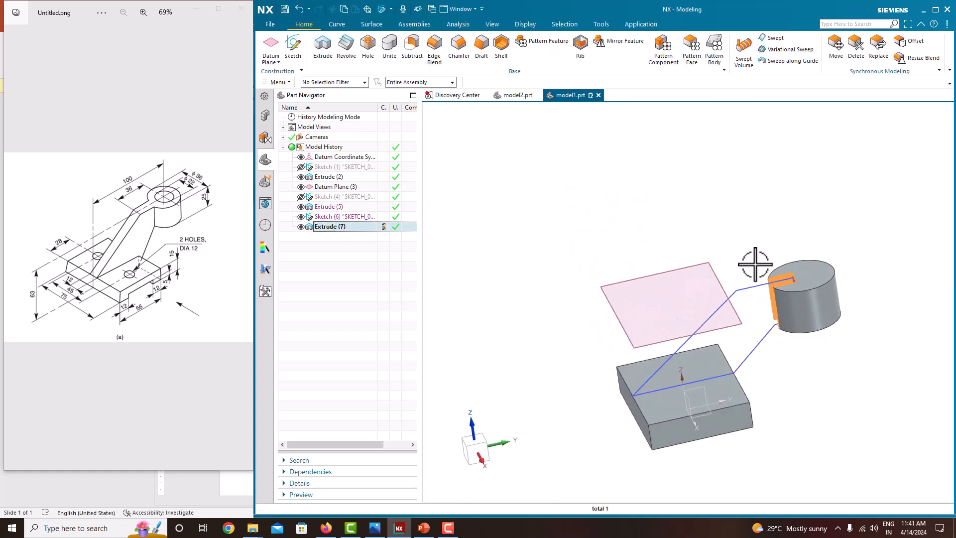
middle_drag(756, 265, 768, 267)
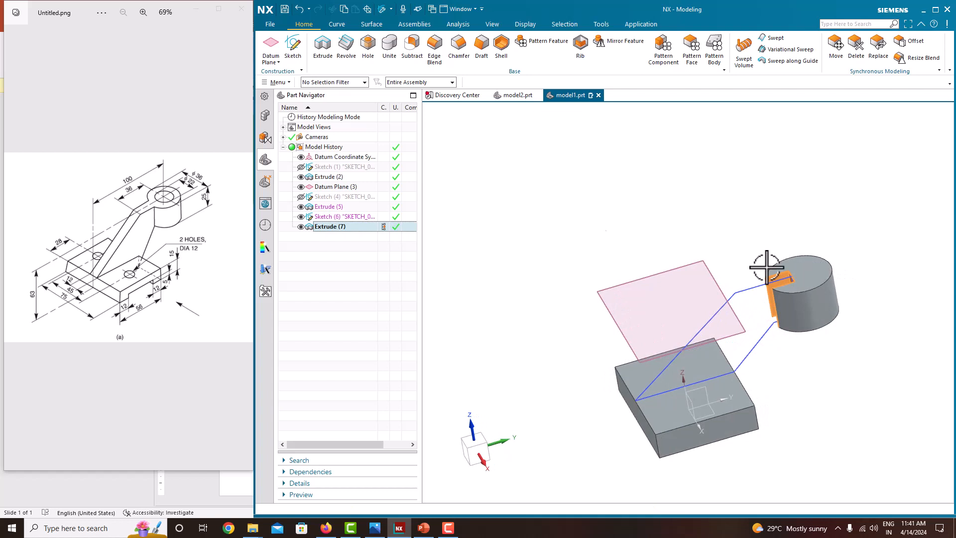
right_click(344, 230)
click(370, 259)
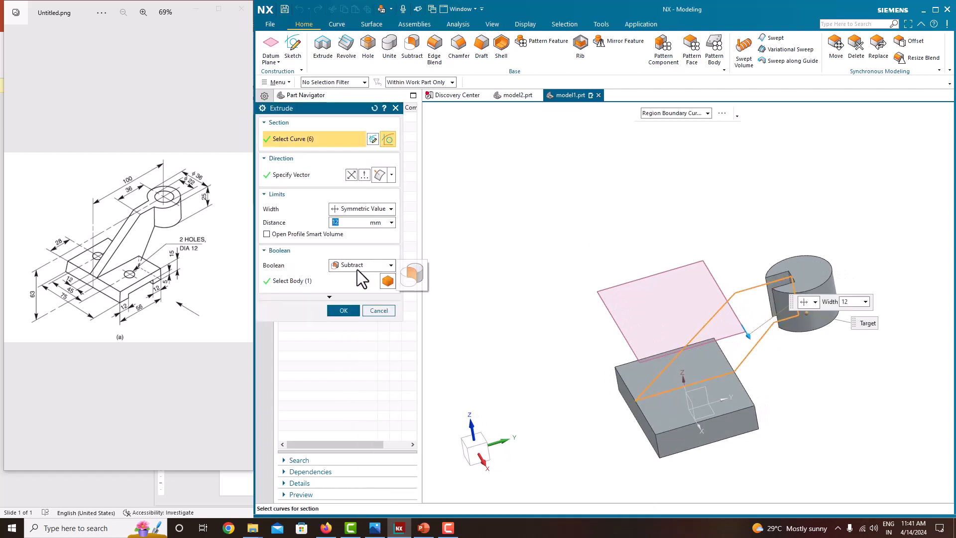
Step: Try the Unite Boolean on the rib extrusion, reset it, and try the base block and the cylinder as Subtract targets
click(357, 268)
click(352, 286)
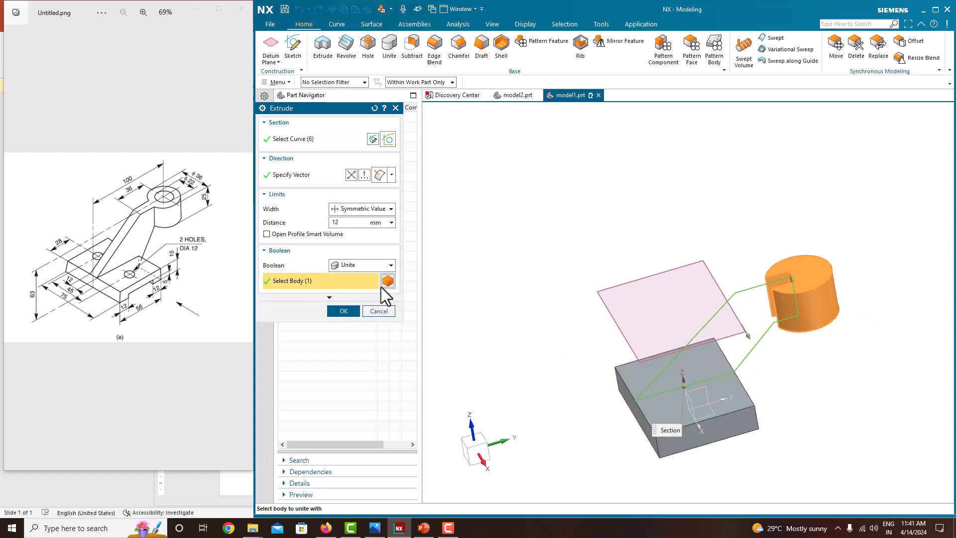
click(373, 109)
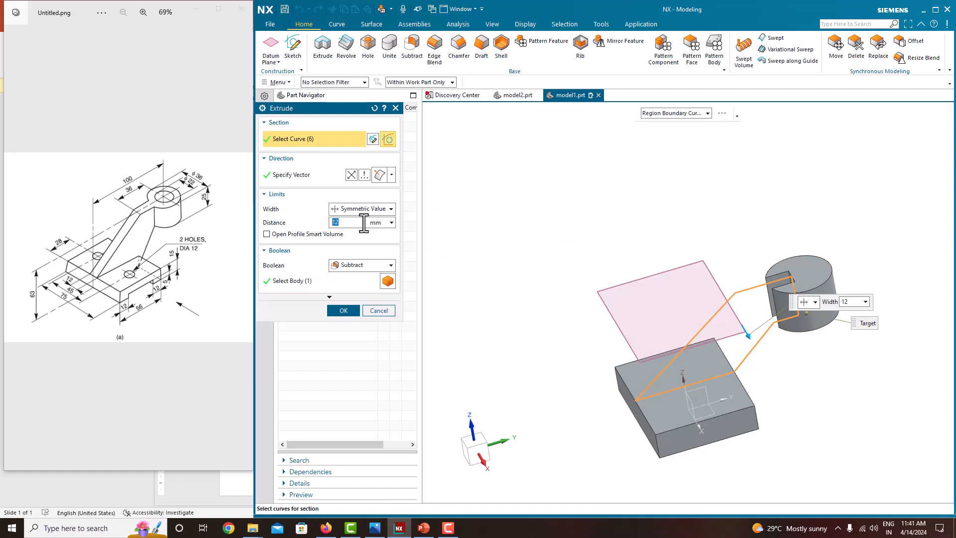
click(334, 280)
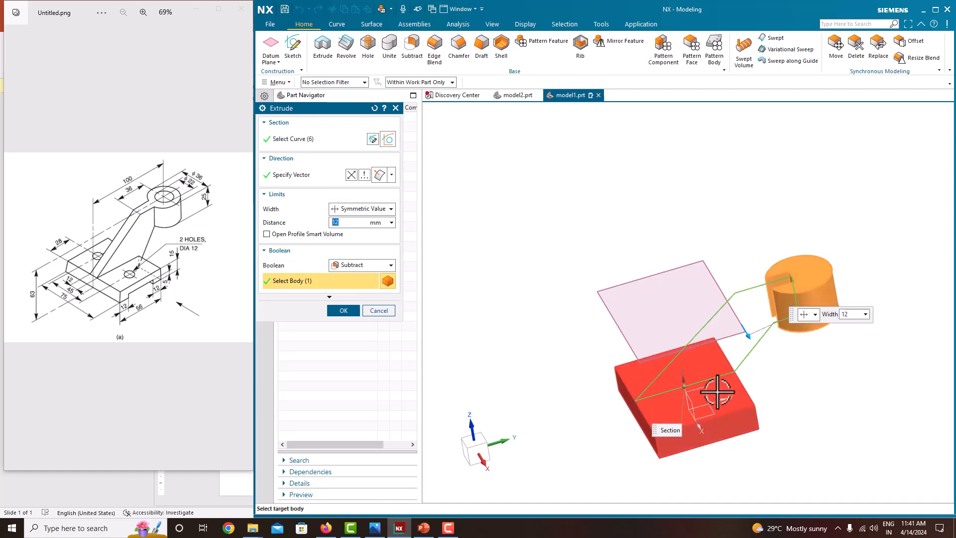
click(743, 397)
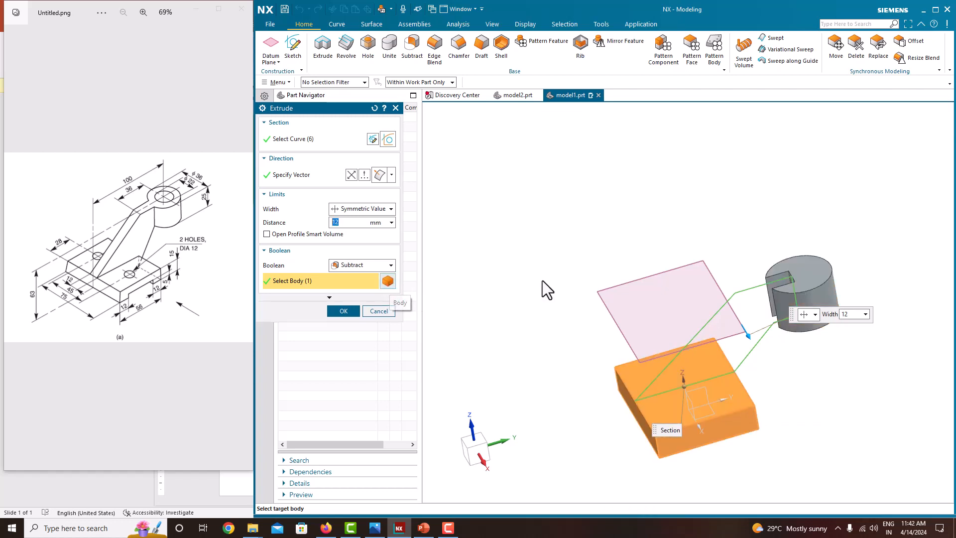
click(808, 288)
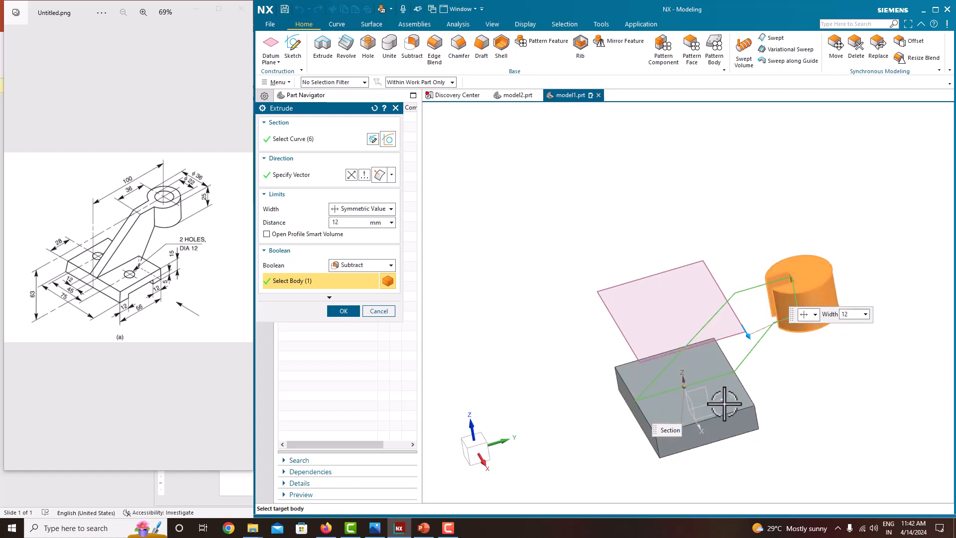
click(746, 406)
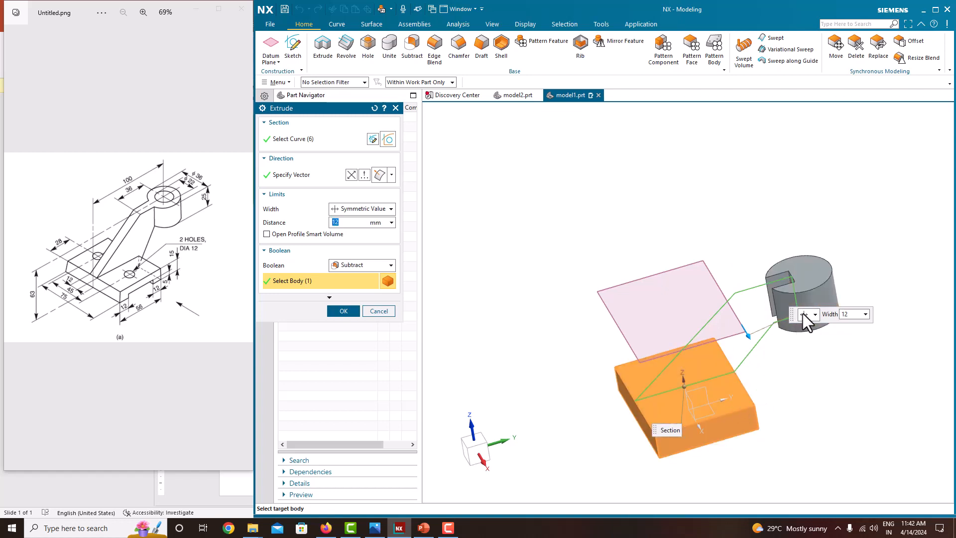
Step: Set the rib extrusion's Boolean to Unite with the cylindrical boss as the target body and apply the edit
click(338, 267)
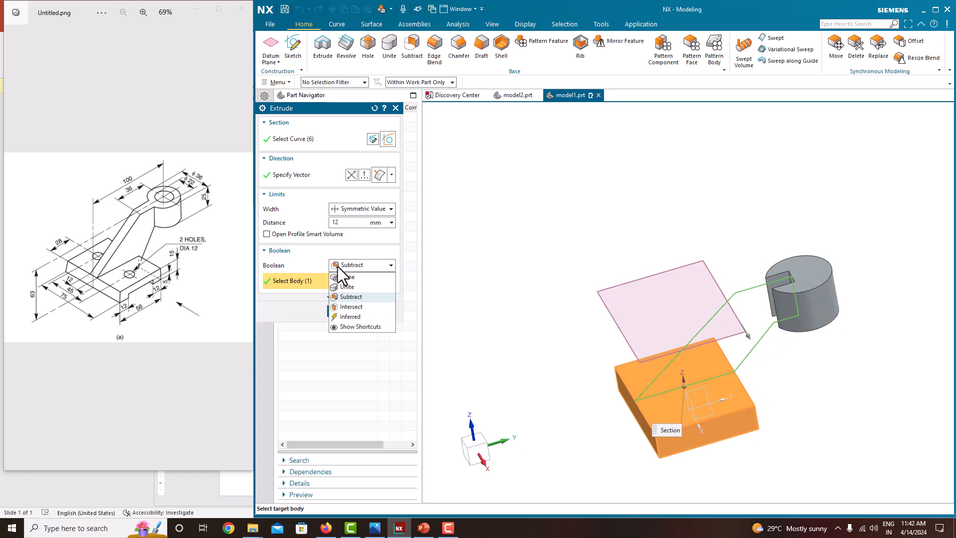
click(337, 267)
click(338, 267)
click(338, 267)
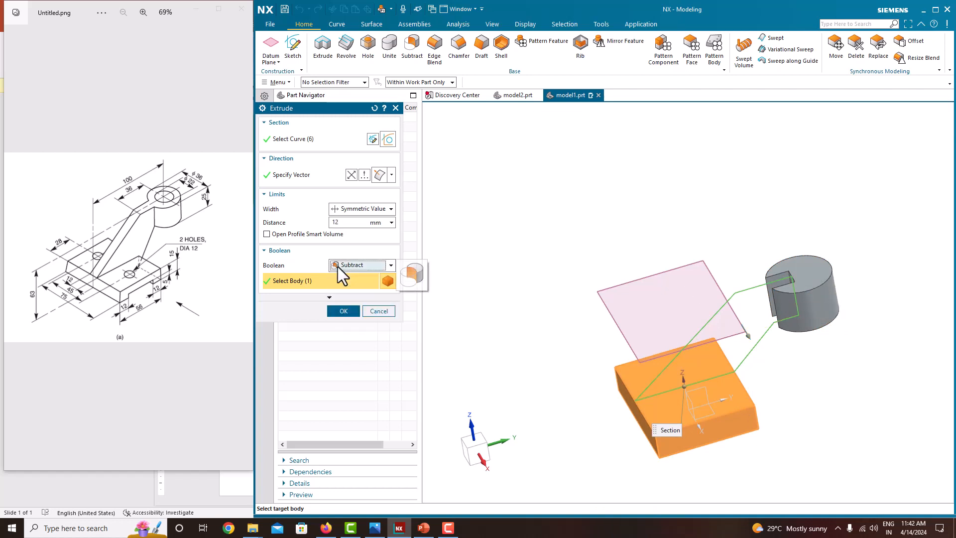
click(338, 267)
click(349, 287)
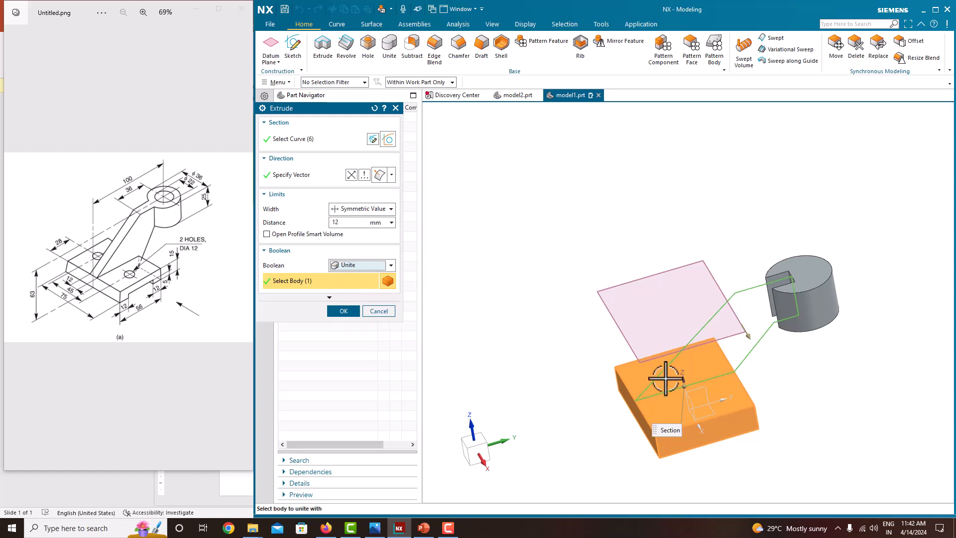
click(809, 294)
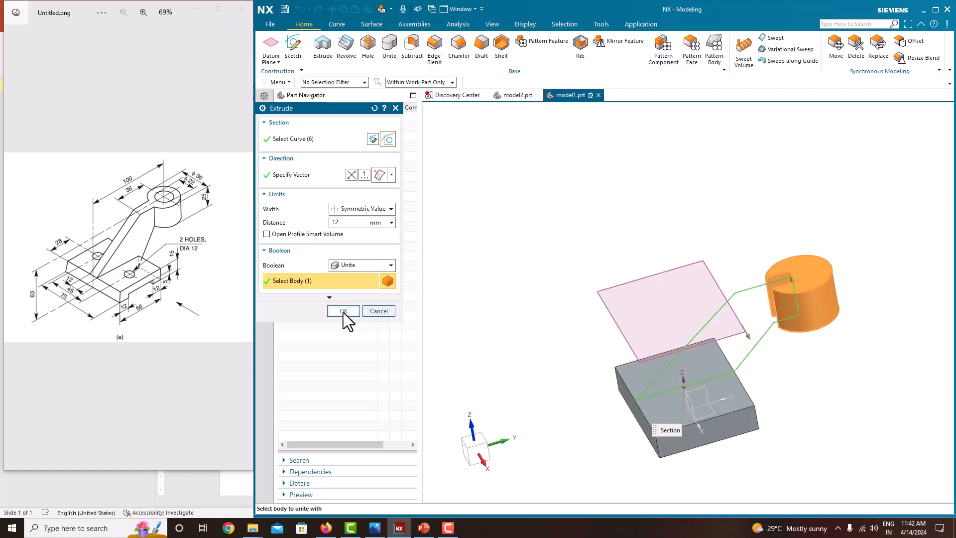
click(343, 312)
Step: Hide the rib profile sketch, Sketch (6)
middle_drag(556, 253, 572, 203)
right_click(572, 205)
click(509, 158)
middle_drag(508, 199, 433, 263)
click(300, 217)
Step: Examine the rib from several angles where it meets the base block and the cylindrical boss
mouse_move(651, 239)
middle_down()
mouse_move(683, 220)
mouse_move(666, 238)
mouse_move(736, 252)
mouse_move(666, 229)
middle_up()
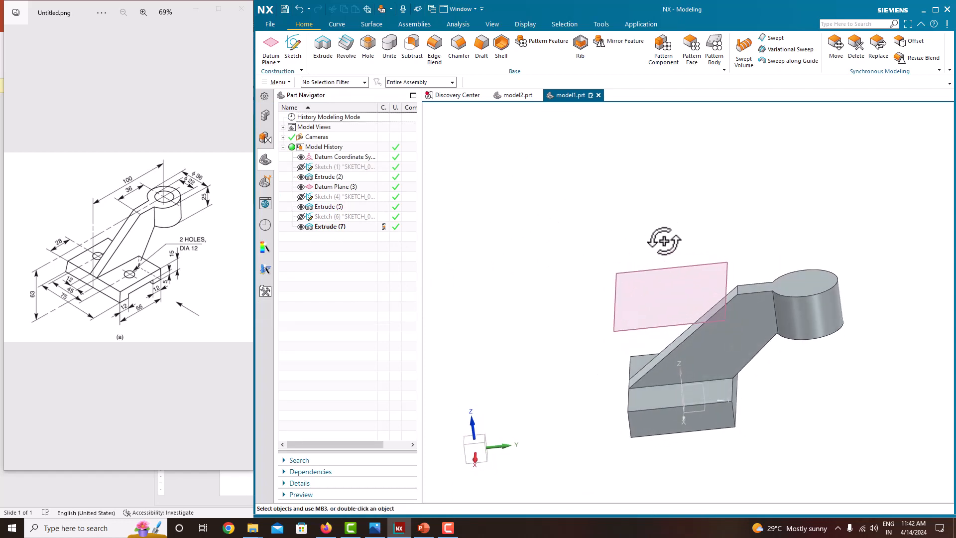
scroll(793, 314, up, 1)
middle_drag(737, 270, 732, 285)
scroll(732, 285, up, 3)
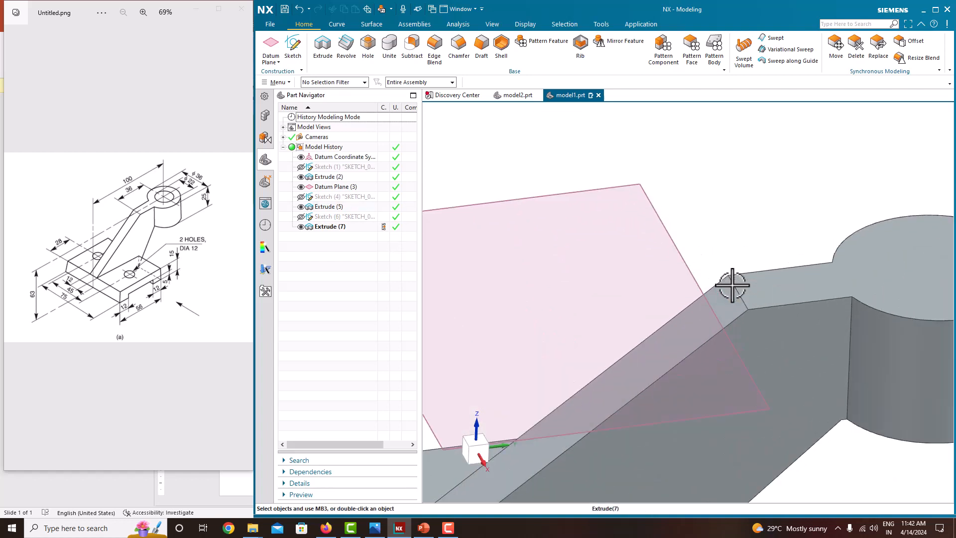
scroll(732, 285, down, 3)
middle_drag(746, 324, 726, 324)
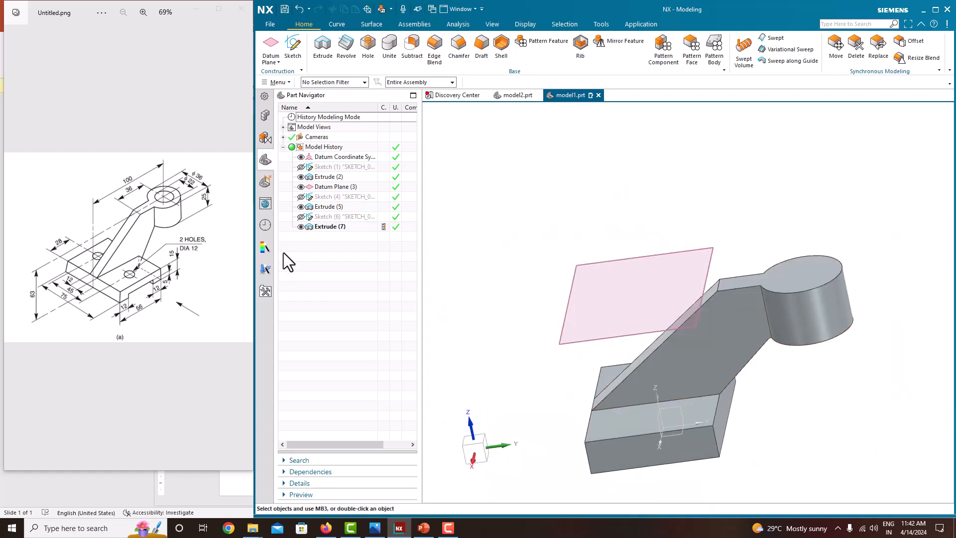
scroll(638, 376, down, 2)
middle_drag(633, 364, 688, 420)
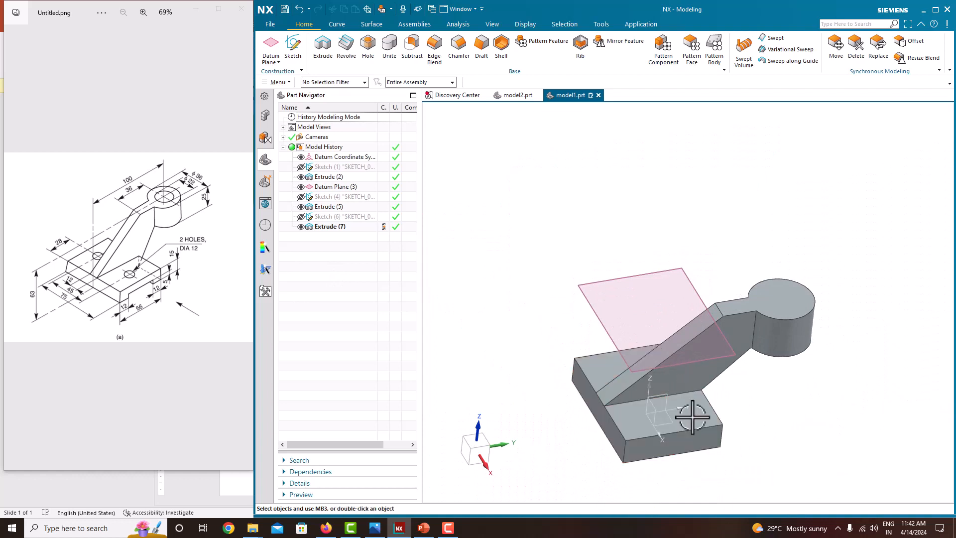
Step: Create a sketch on the base block's long side face with its origin at the lower corner, and hide Datum Plane (3)
click(294, 50)
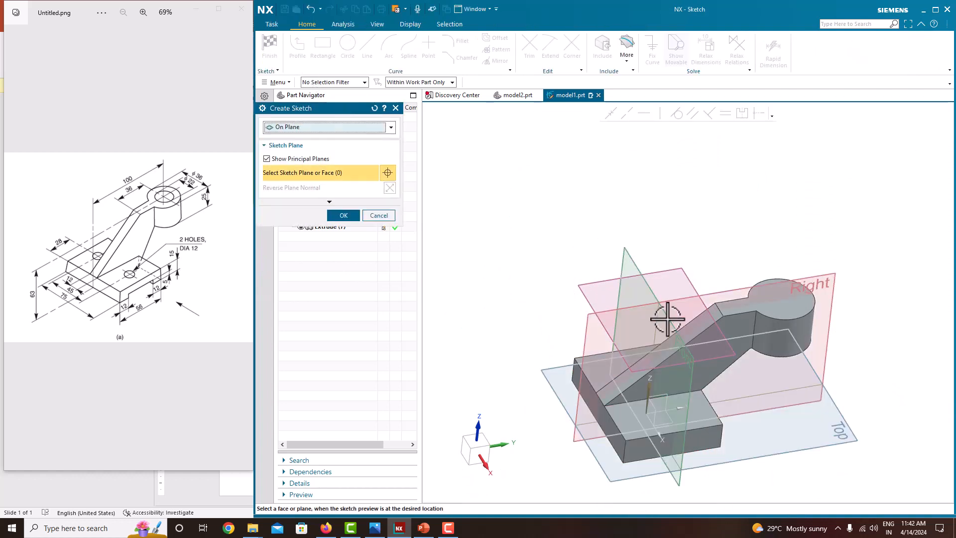
click(705, 437)
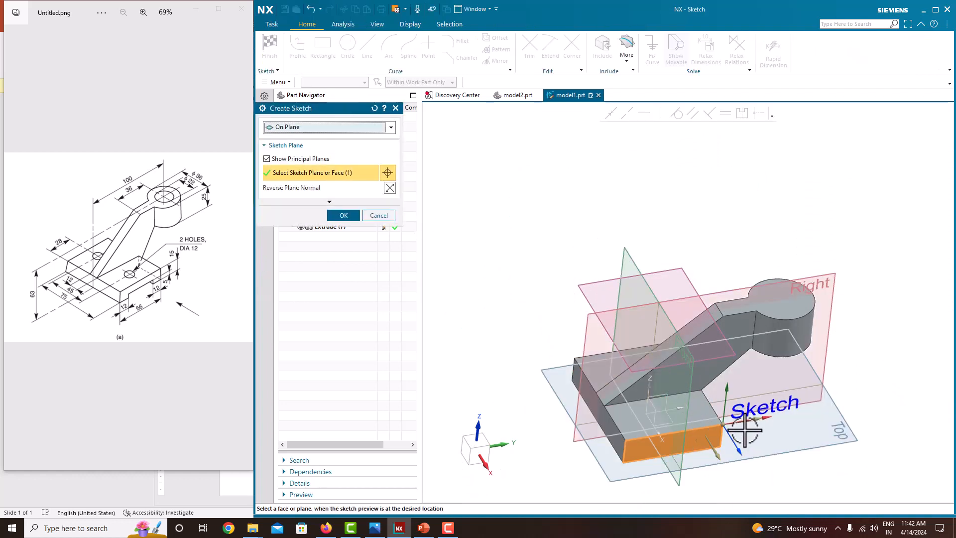
mouse_move(683, 435)
mouse_down()
mouse_move(615, 440)
mouse_move(607, 450)
mouse_up()
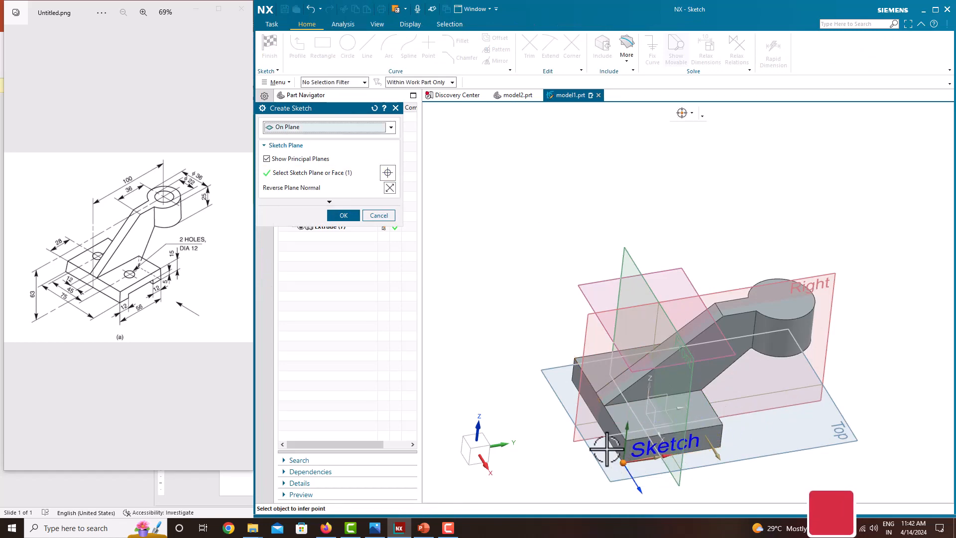
click(340, 216)
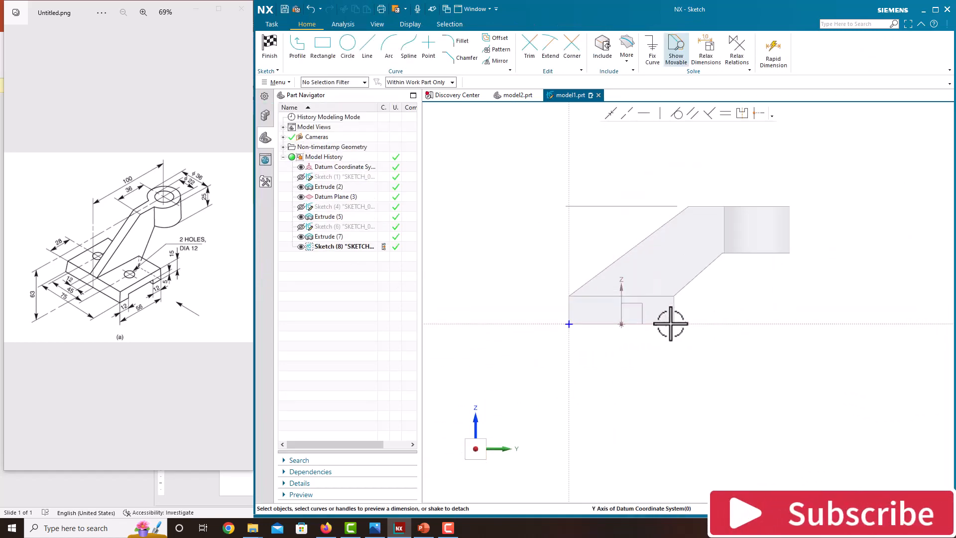
click(302, 197)
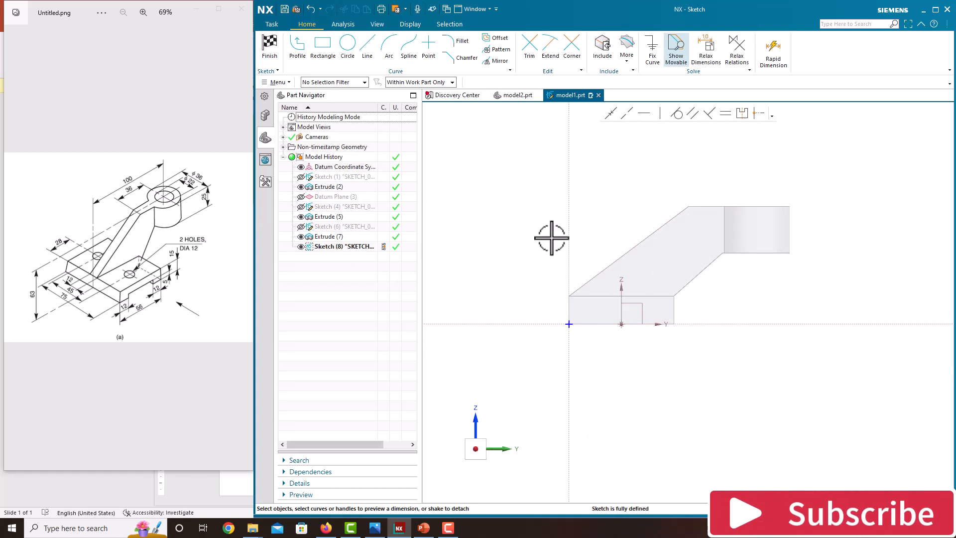
Step: Sketch a rectangle rising from the block's bottom edge, inset from both ends, with the selection scope Within Work Part Only
click(323, 48)
click(419, 83)
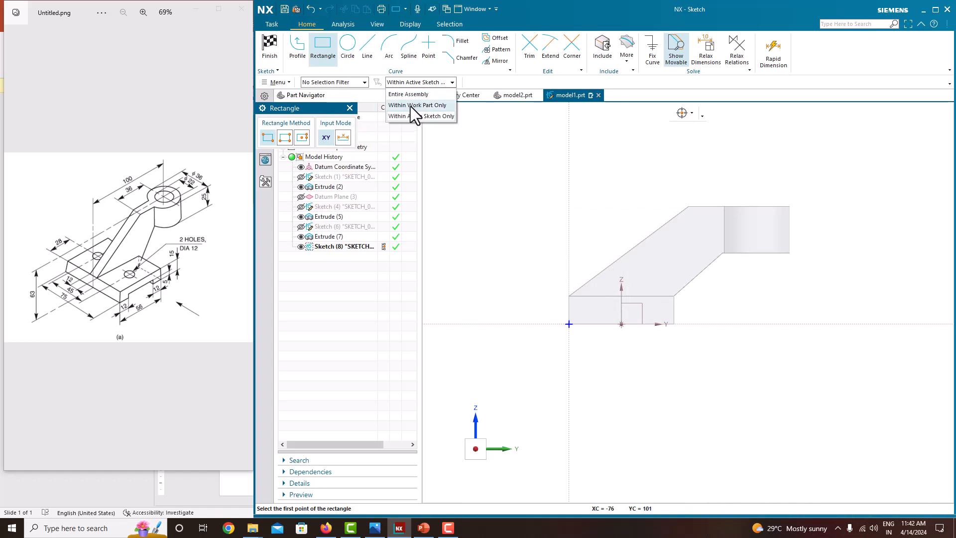
click(417, 105)
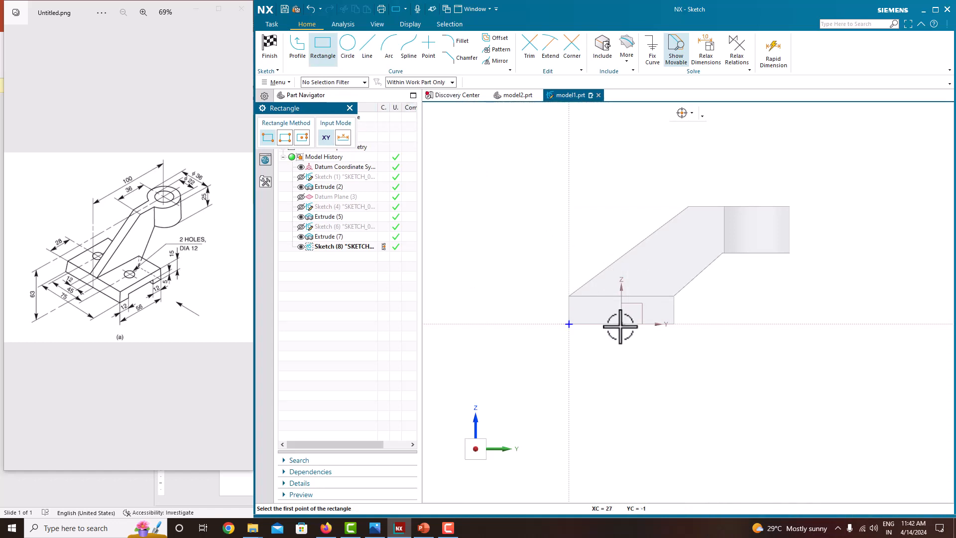
scroll(619, 325, up, 3)
click(527, 321)
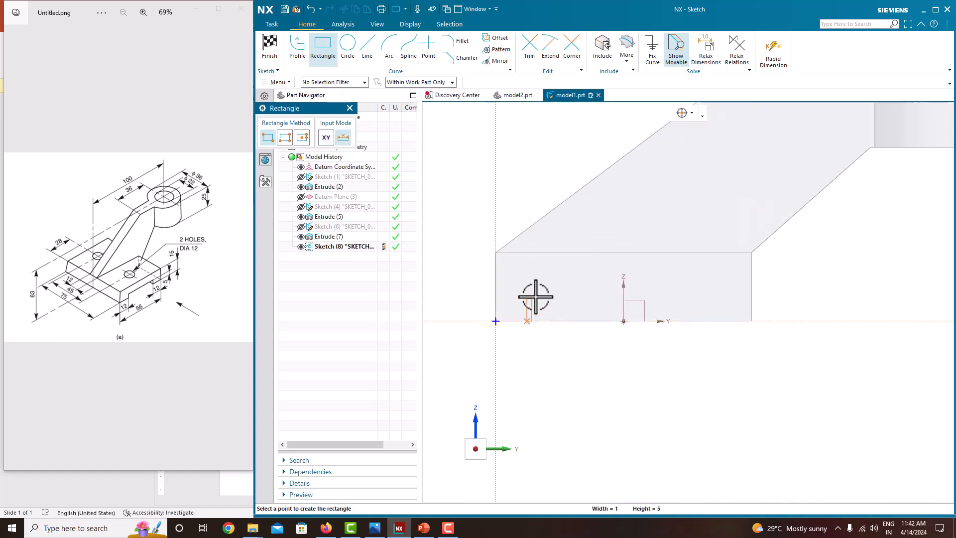
click(720, 286)
key(Escape)
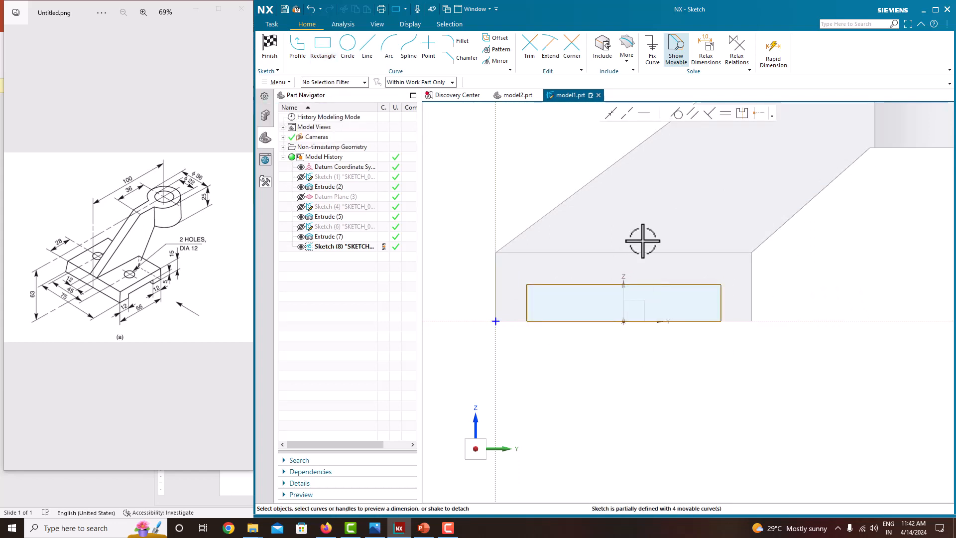
Step: Draw a vertical line from the midpoint of the block's upper edge down past its bottom edge and convert it to reference
click(377, 48)
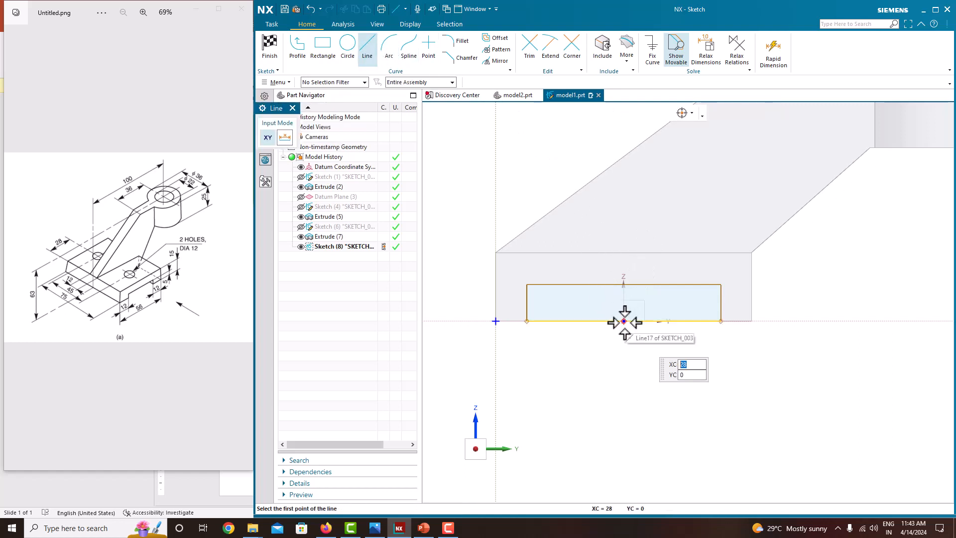
click(624, 258)
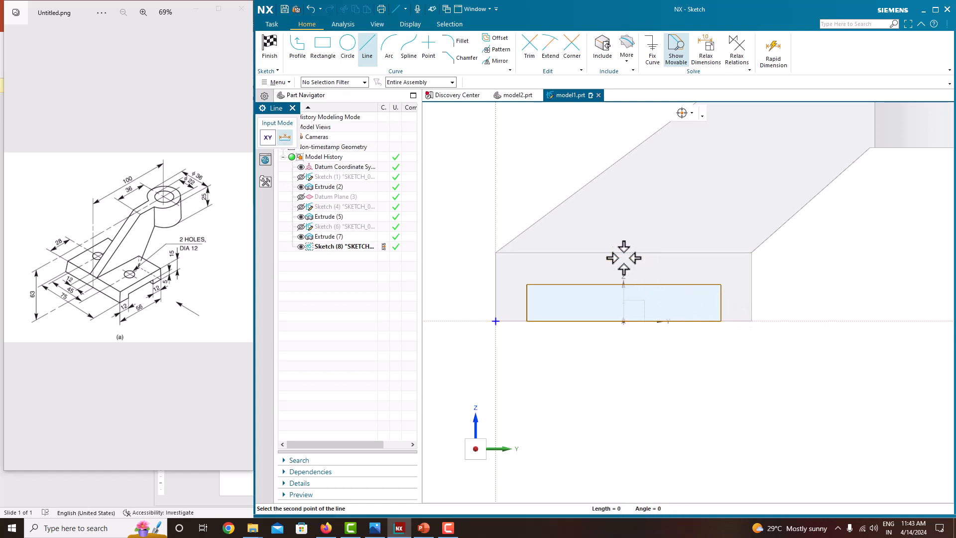
click(624, 393)
key(Escape)
right_click(626, 348)
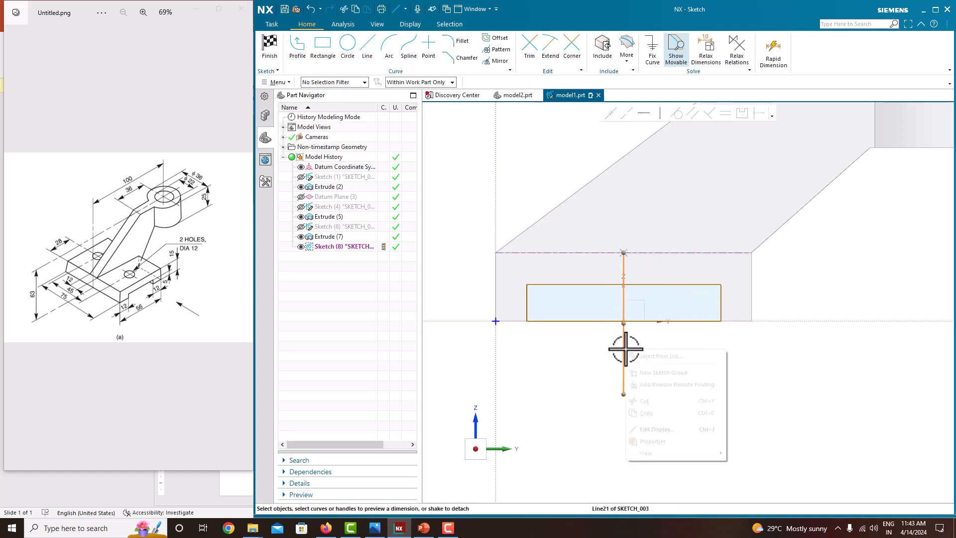
click(634, 339)
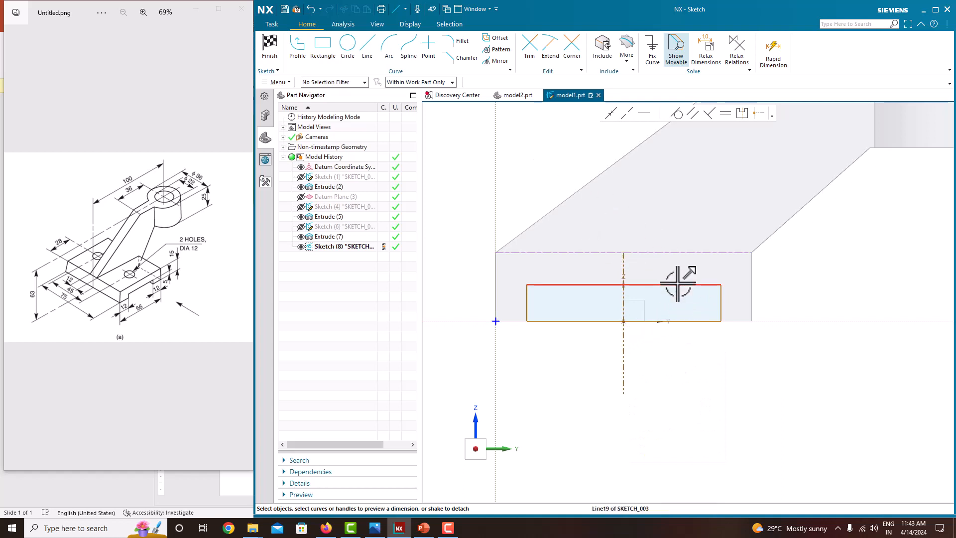
Step: Dimension the rectangle's +Y side 12 mm from the adjacent end edge of the block
drag(677, 284, 627, 269)
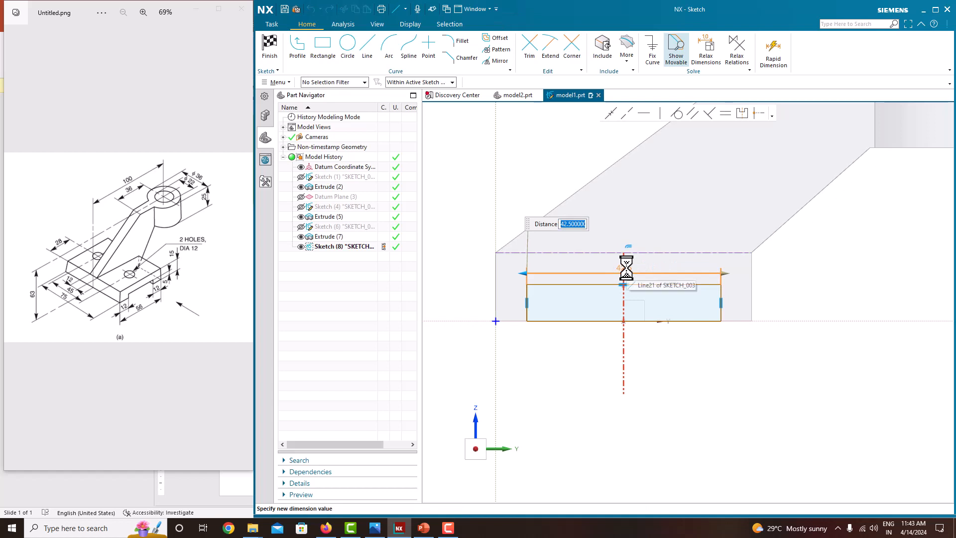
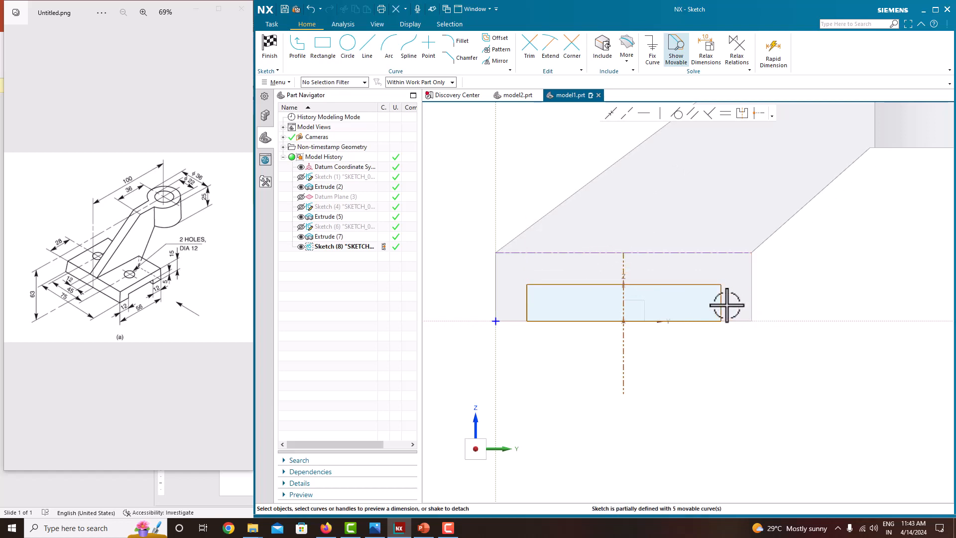
click(725, 304)
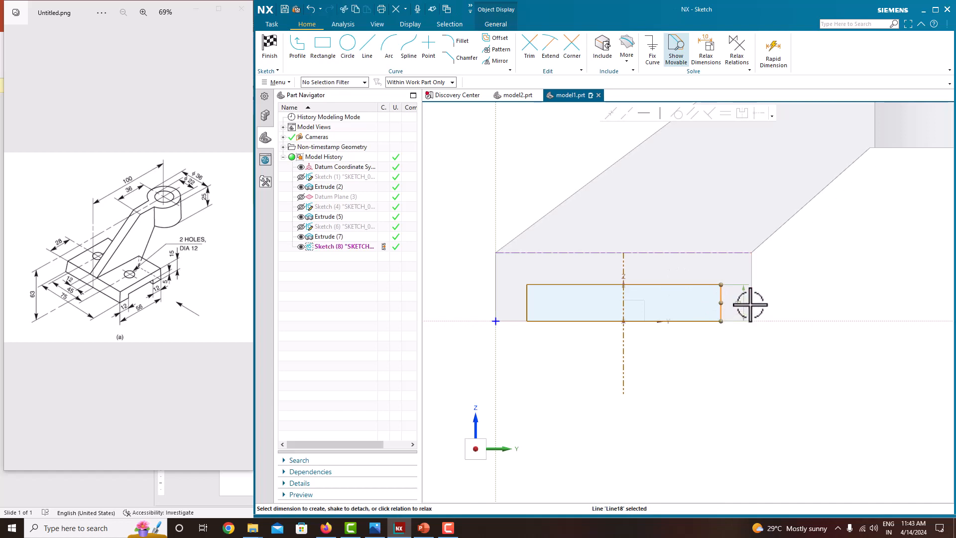
click(752, 305)
click(739, 305)
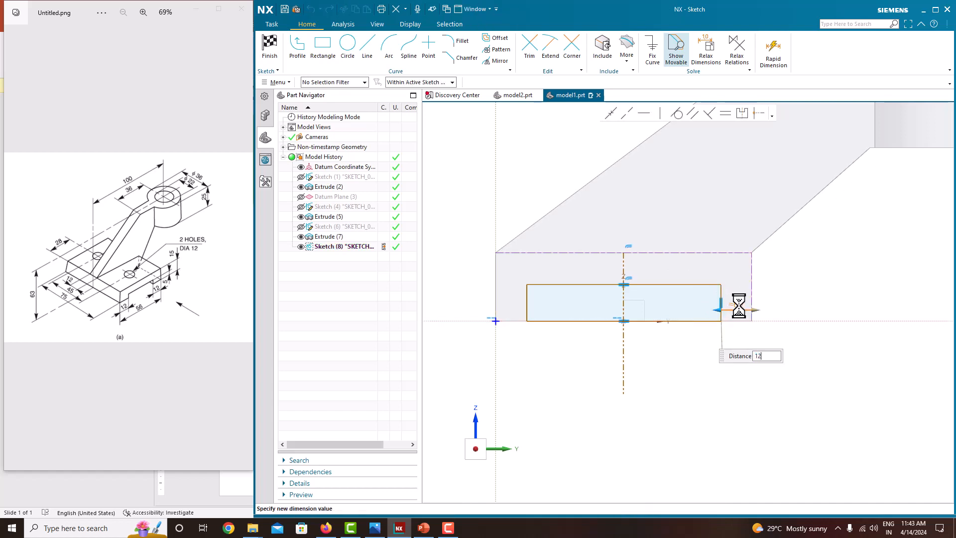
key(Return)
click(783, 284)
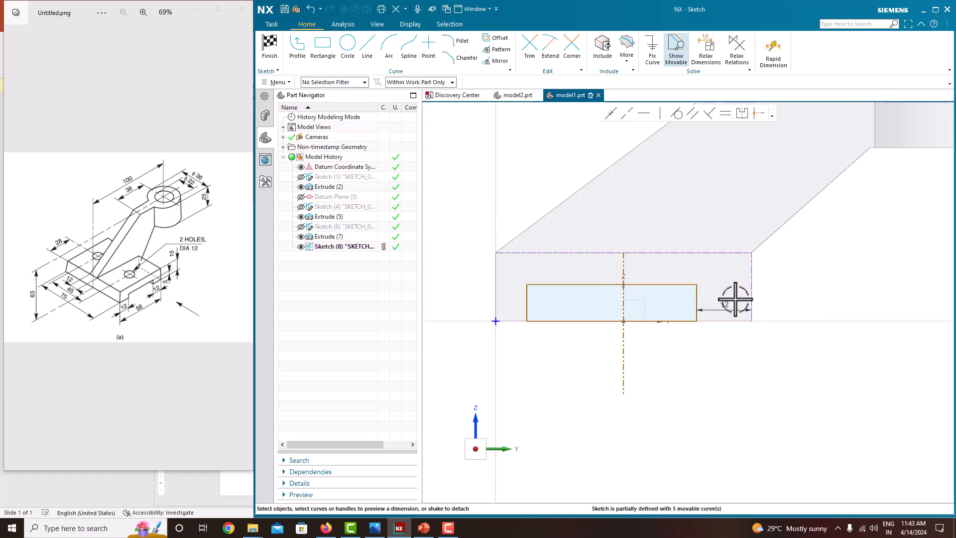
Step: Set the channel rectangle's height to 5 mm
click(697, 299)
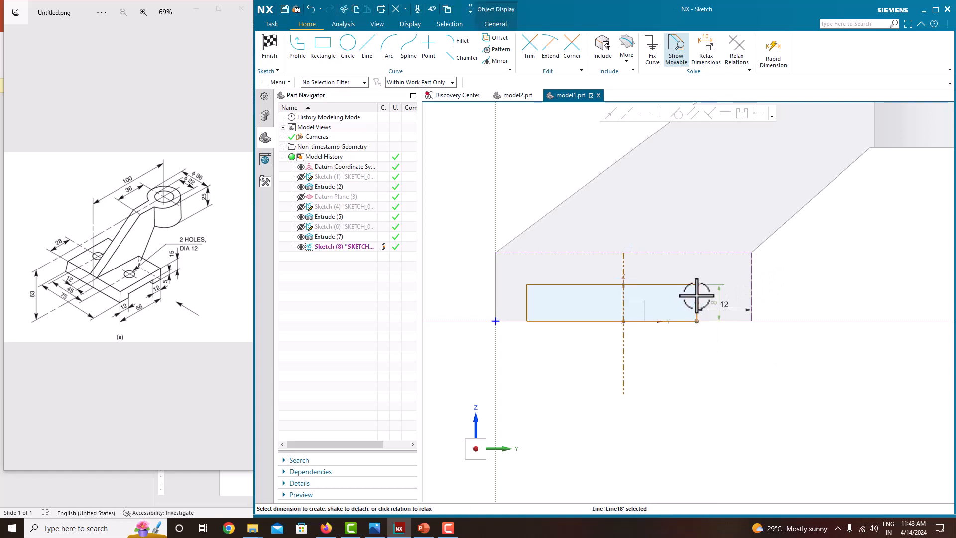
double_click(718, 301)
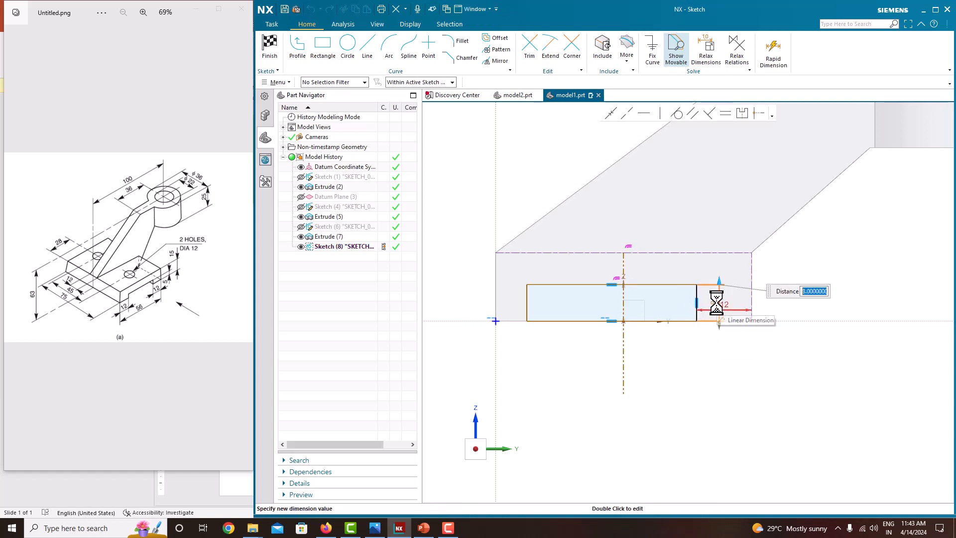
text(5)
key(Return)
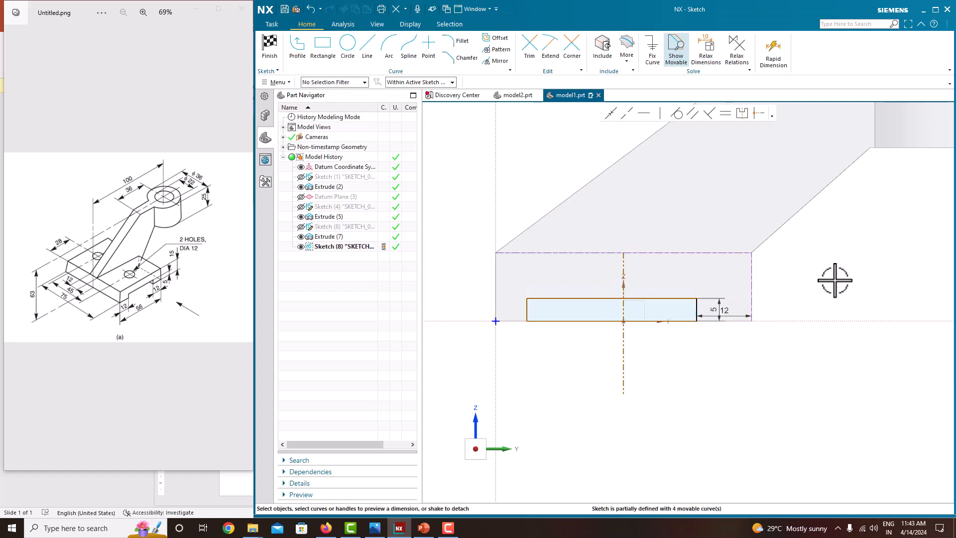
Step: Make the rectangle's two upper corners symmetric about the vertical reference line, and finish the sketch
click(742, 114)
click(697, 298)
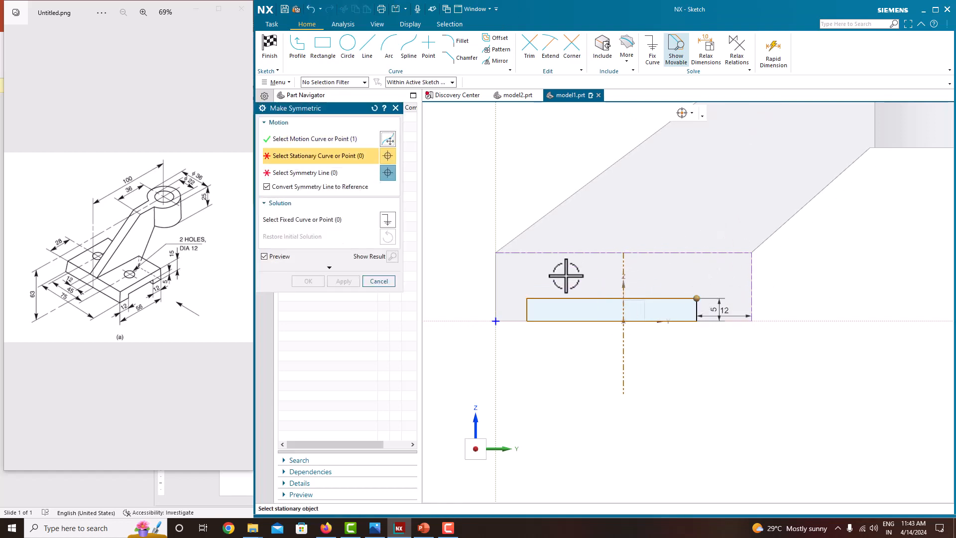
click(527, 299)
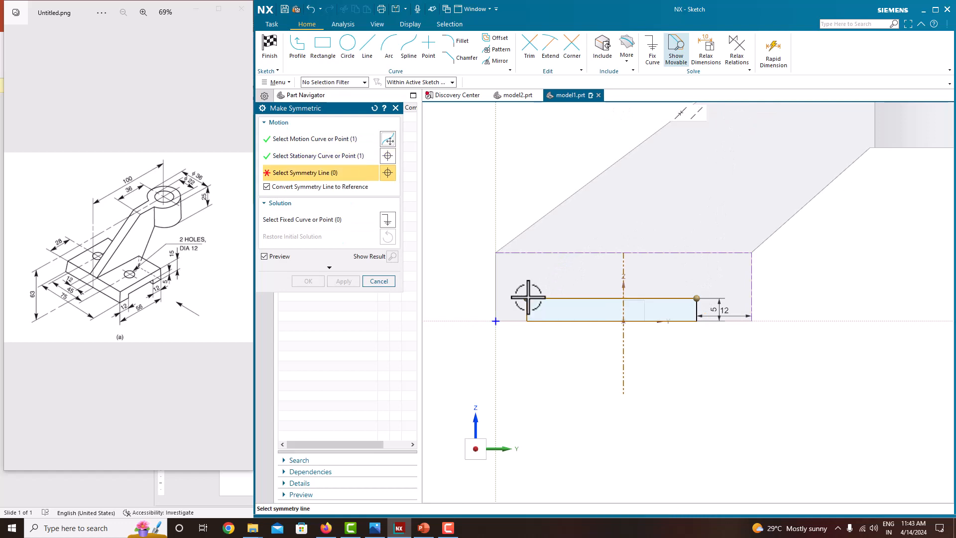
click(621, 266)
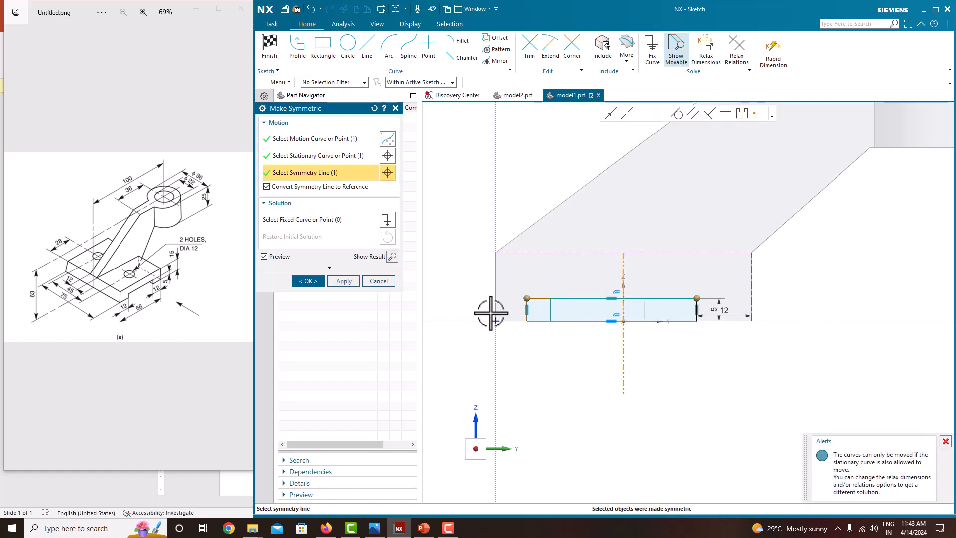
click(317, 281)
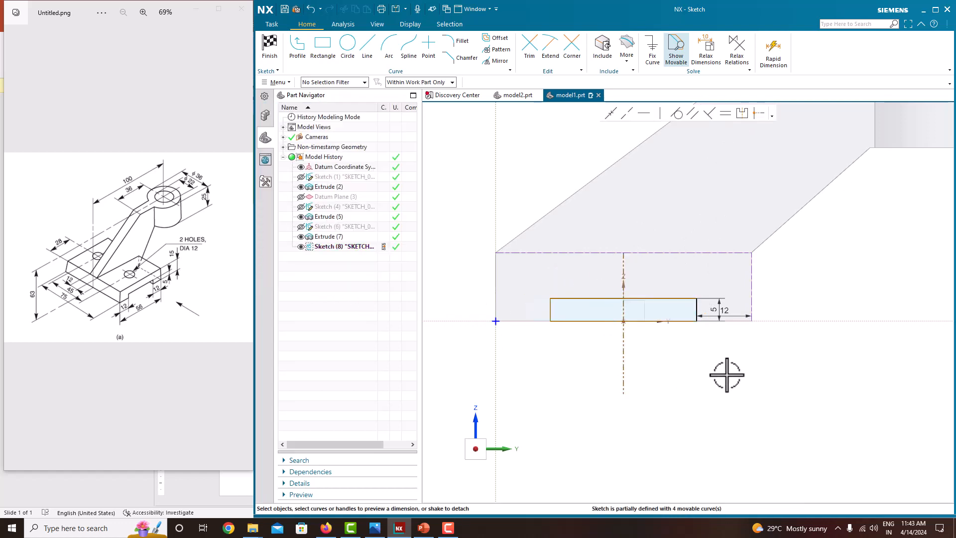
scroll(803, 378, down, 2)
scroll(662, 359, up, 3)
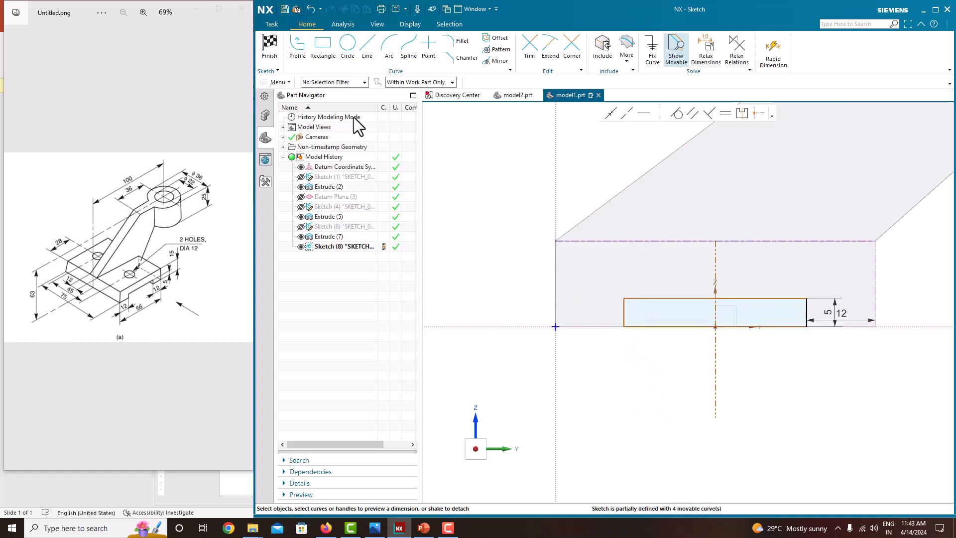
right_click(553, 176)
click(563, 184)
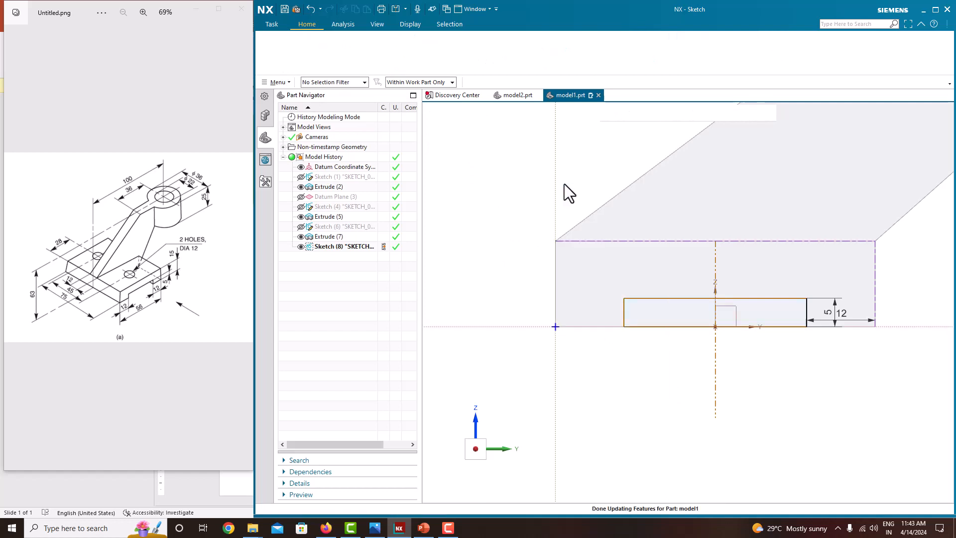
Step: Extrude the channel profile into the base block as a subtracting cut with the end limit Until Next
click(322, 48)
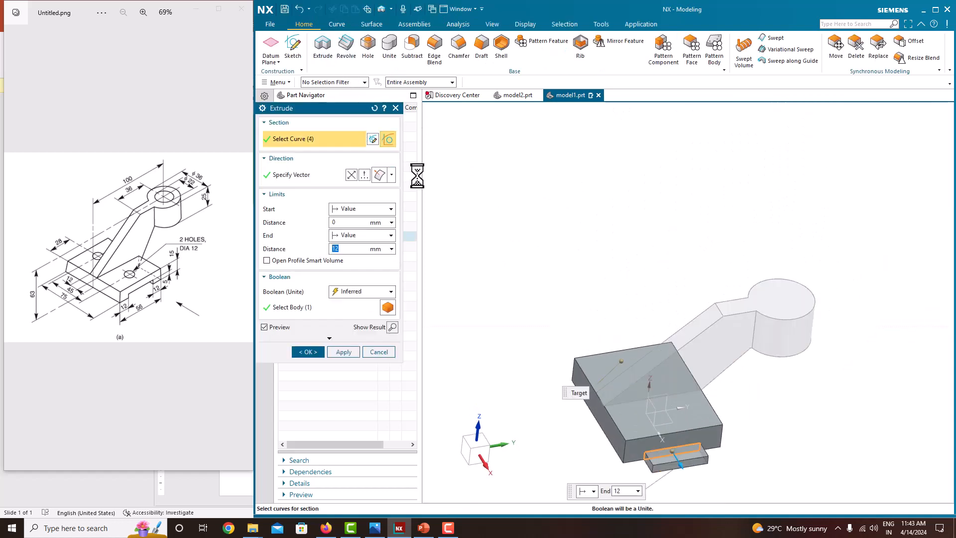
drag(680, 468, 648, 416)
click(344, 237)
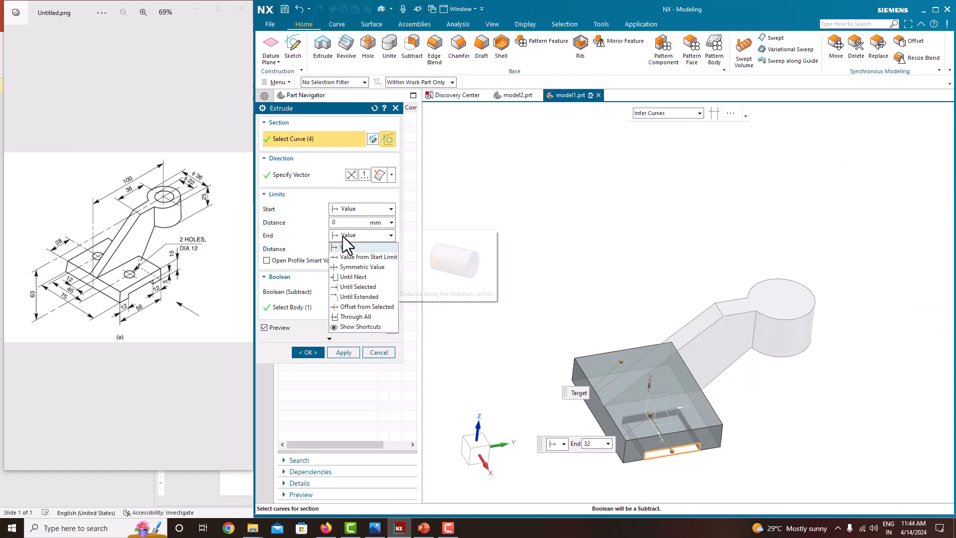
click(352, 277)
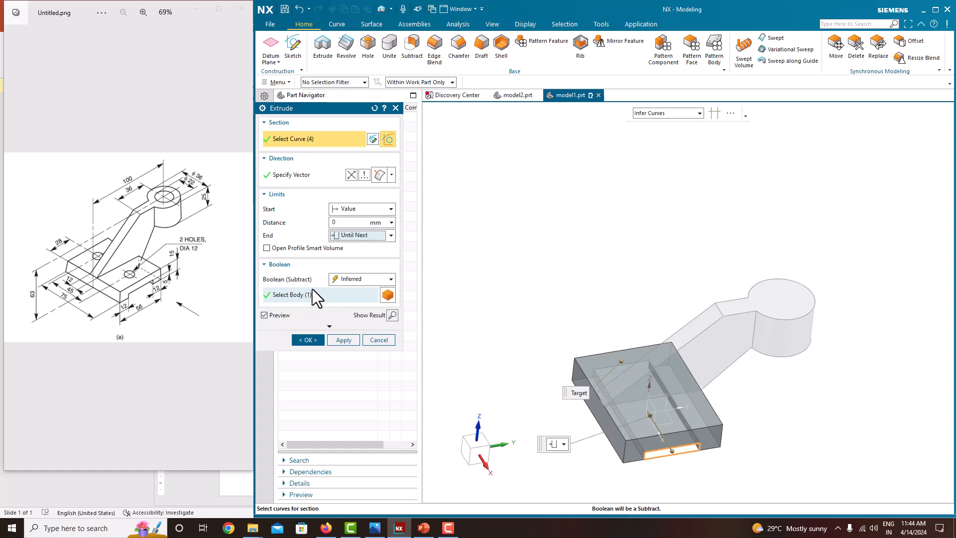
click(307, 339)
Step: Cut a simple 22 mm hole at the centre of the boss's top face, with depth Until Selected to its bottom face
middle_drag(502, 331, 553, 279)
middle_drag(546, 242, 518, 259)
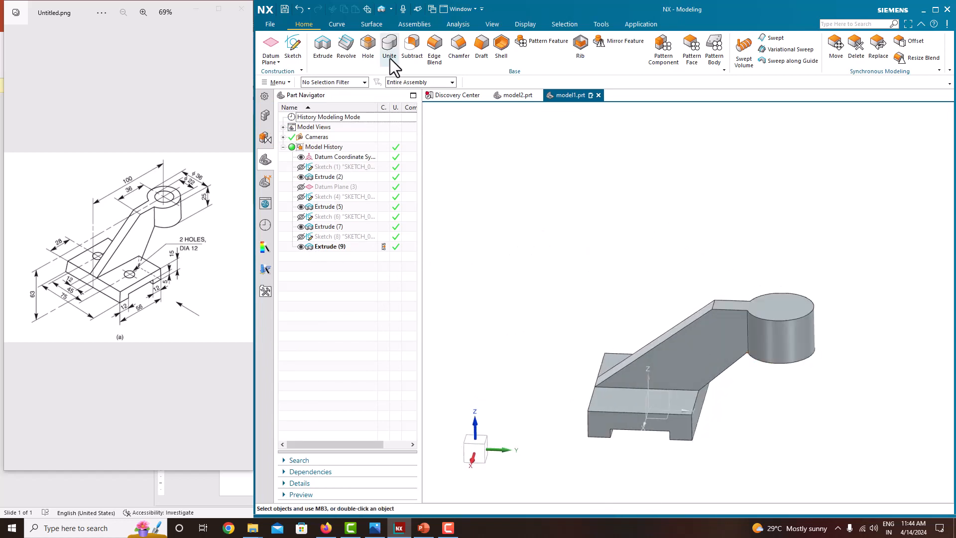
click(368, 50)
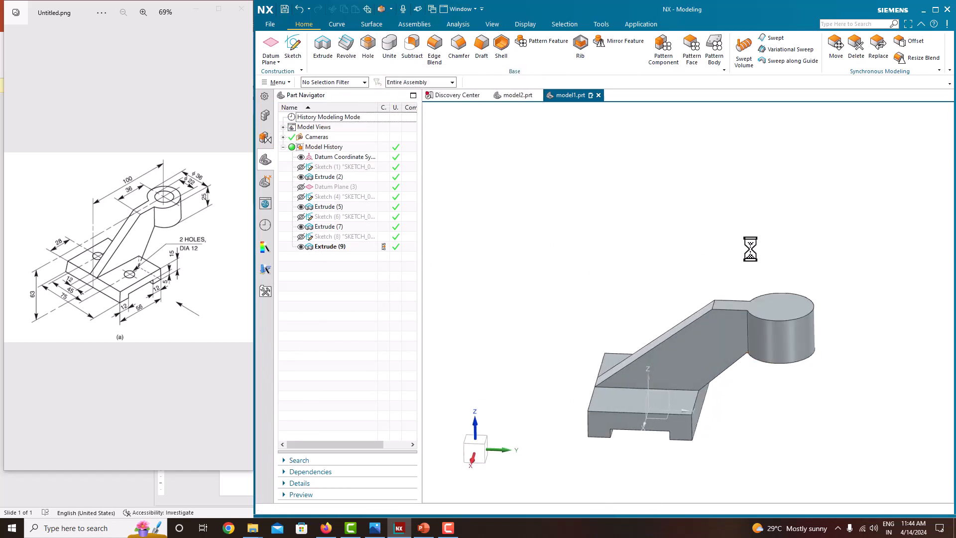
middle_drag(751, 249, 812, 324)
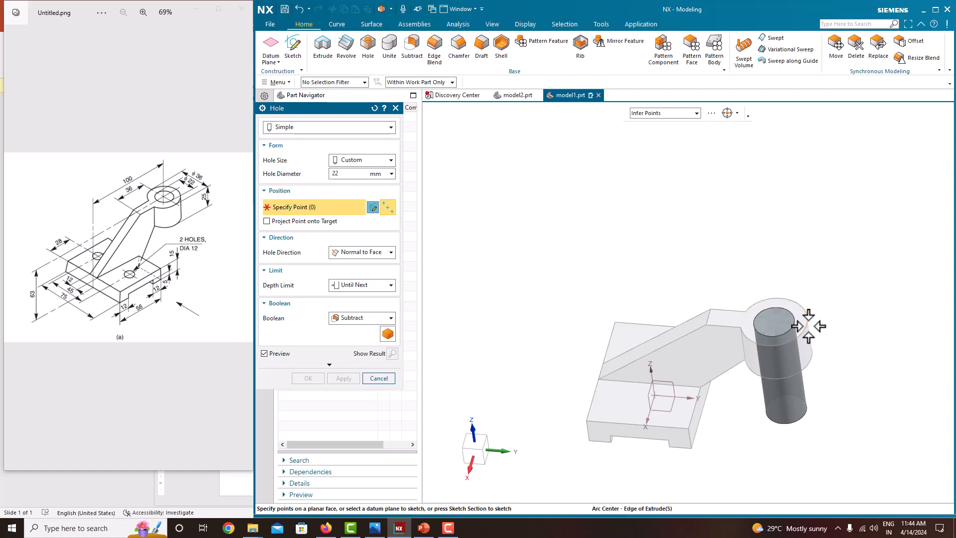
click(808, 327)
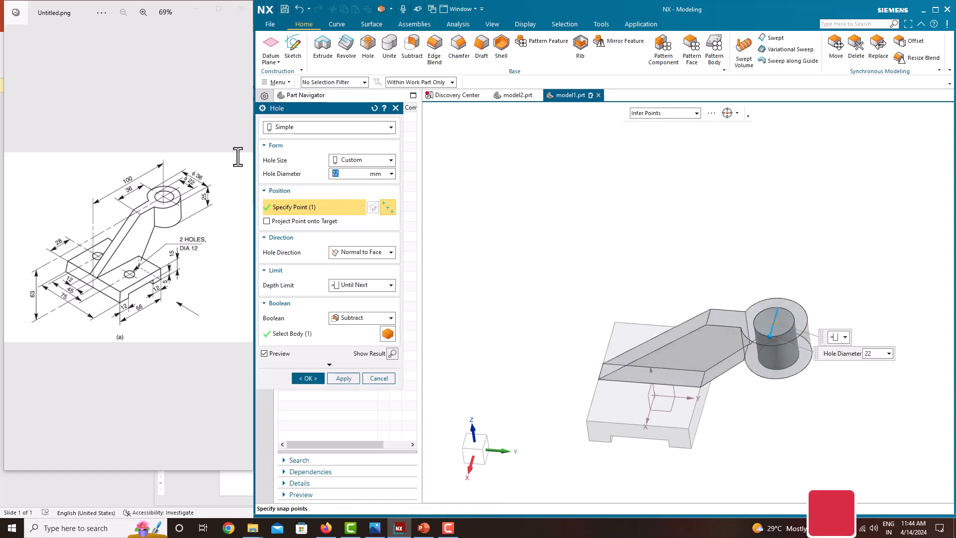
click(366, 285)
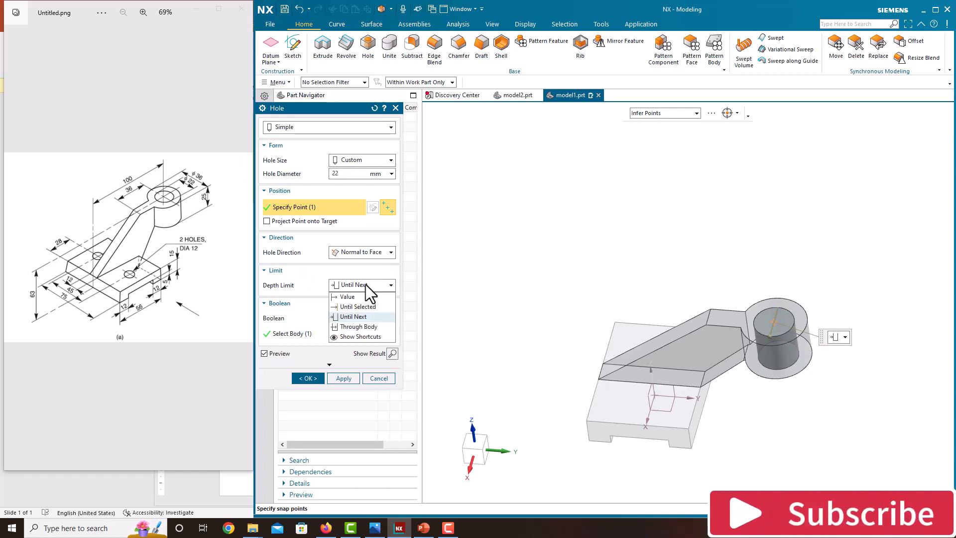
click(366, 307)
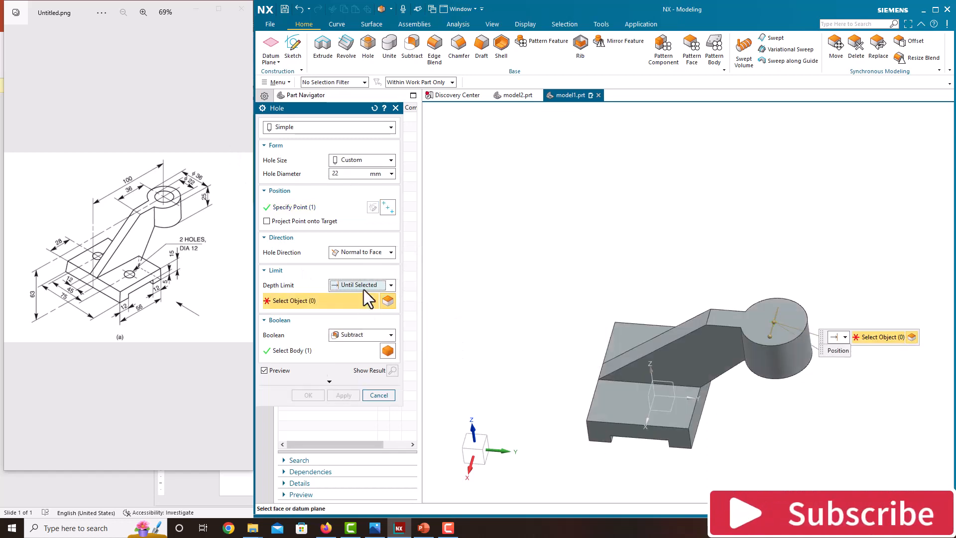
middle_drag(802, 393, 781, 333)
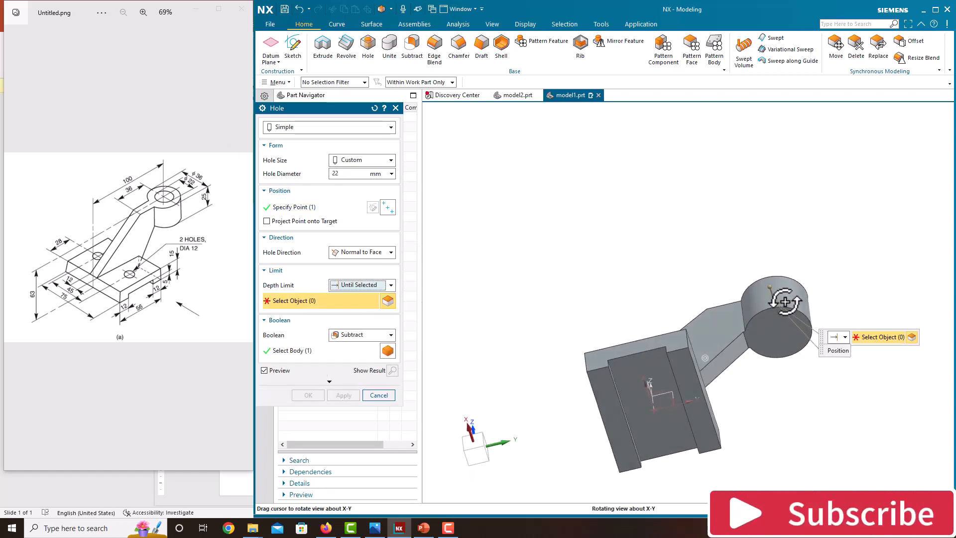
click(786, 328)
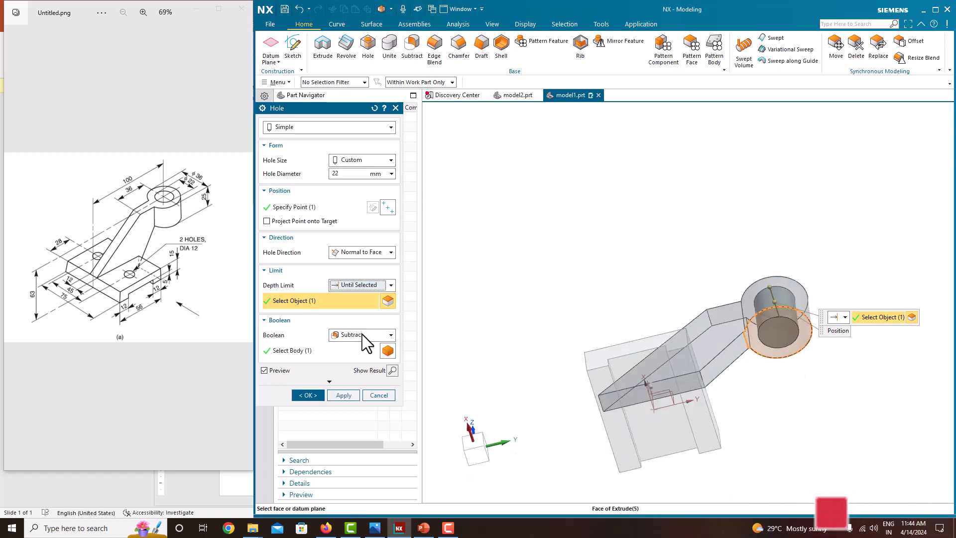
click(319, 391)
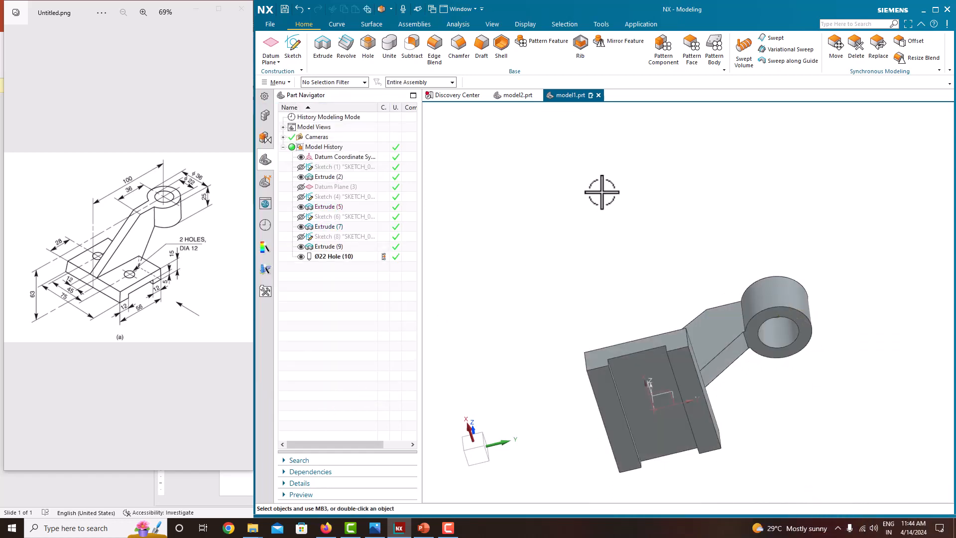
Step: Create a sketch on the base block's top face
middle_drag(604, 192, 607, 277)
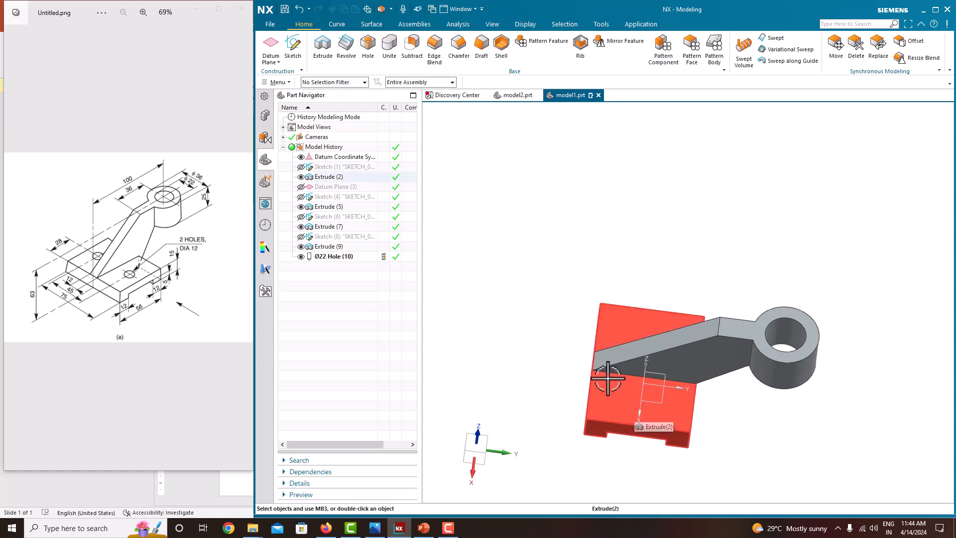
click(294, 56)
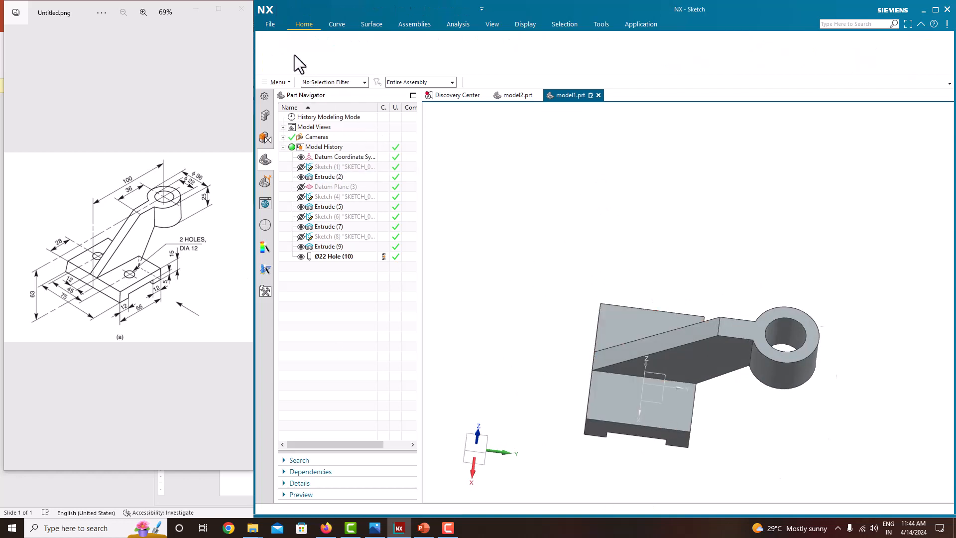
click(621, 406)
click(343, 216)
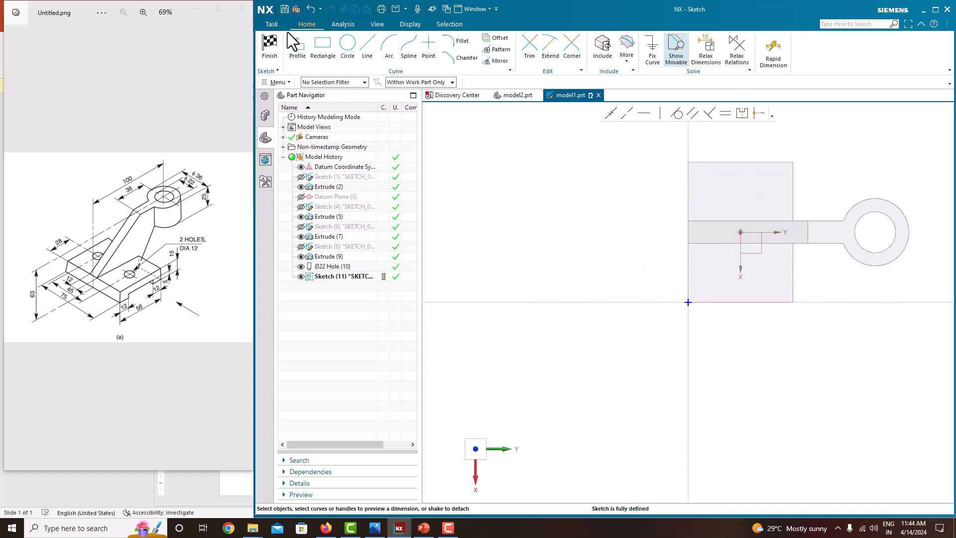
Step: Sketch a circle on the block's top face beside the rib, centred at XC 28, YC 14
click(346, 49)
scroll(791, 291, up, 3)
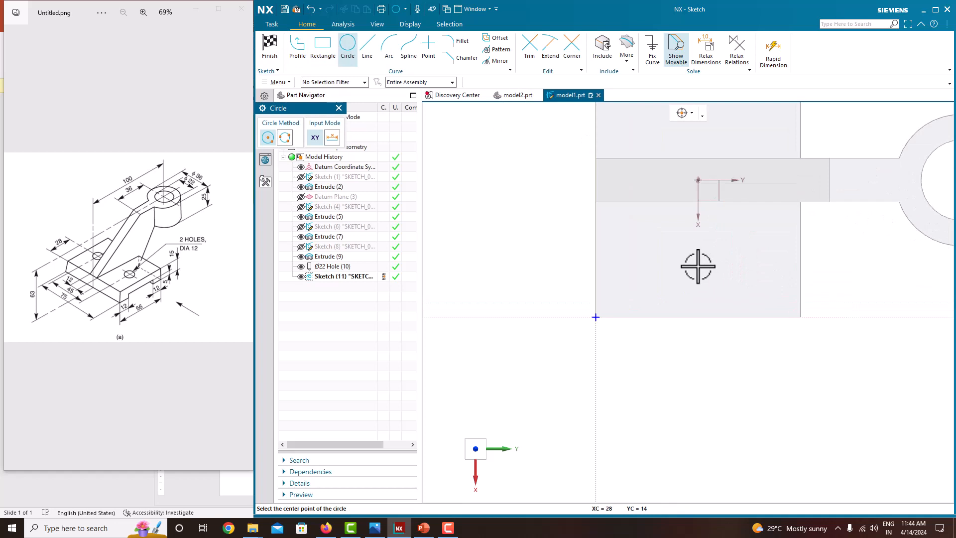
click(699, 266)
click(676, 244)
key(Escape)
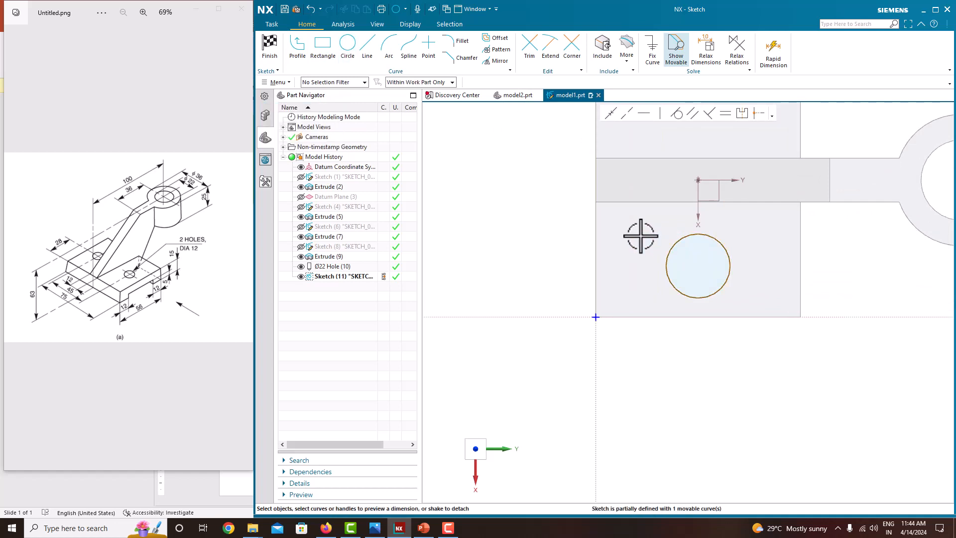
Step: Set the circle's diameter to 12 mm and accept scaling the entire sketch
click(725, 245)
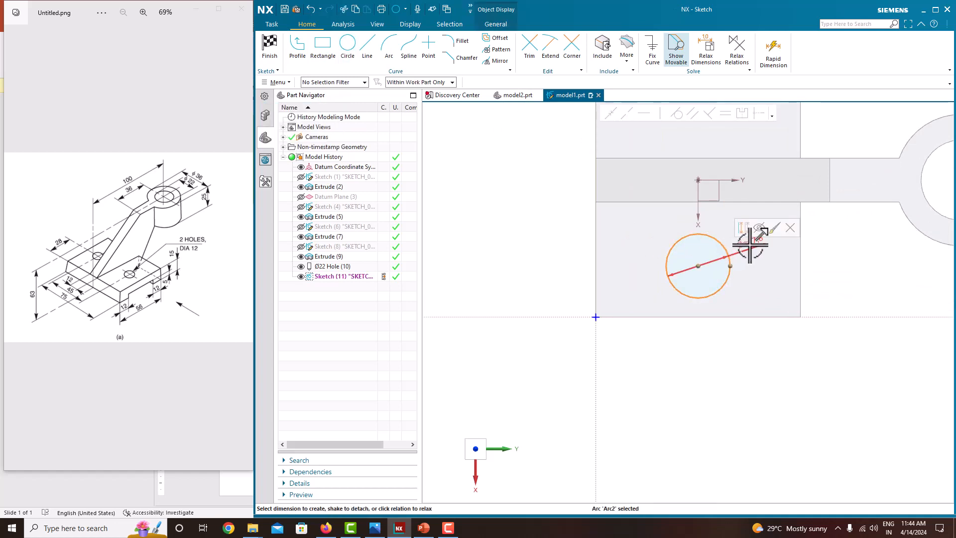
click(750, 245)
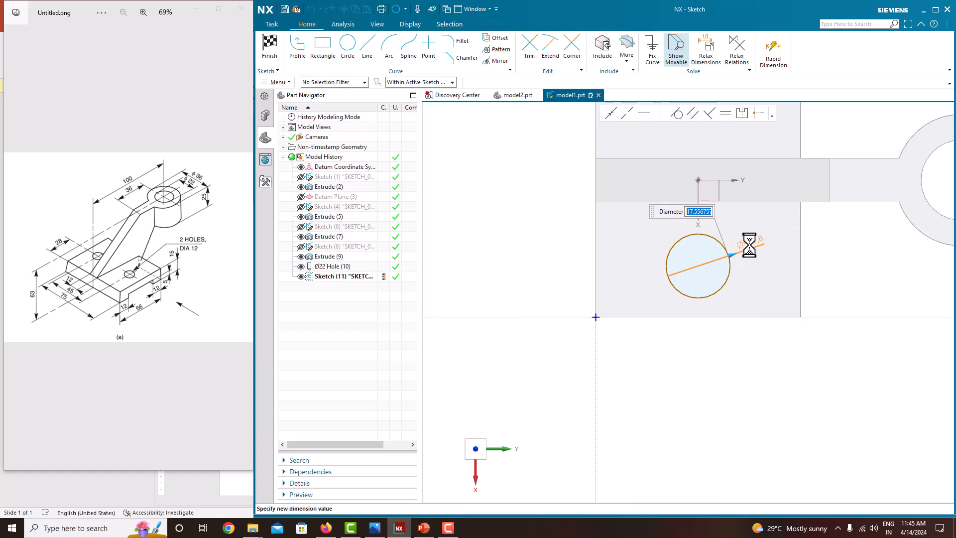
text(12)
key(Return)
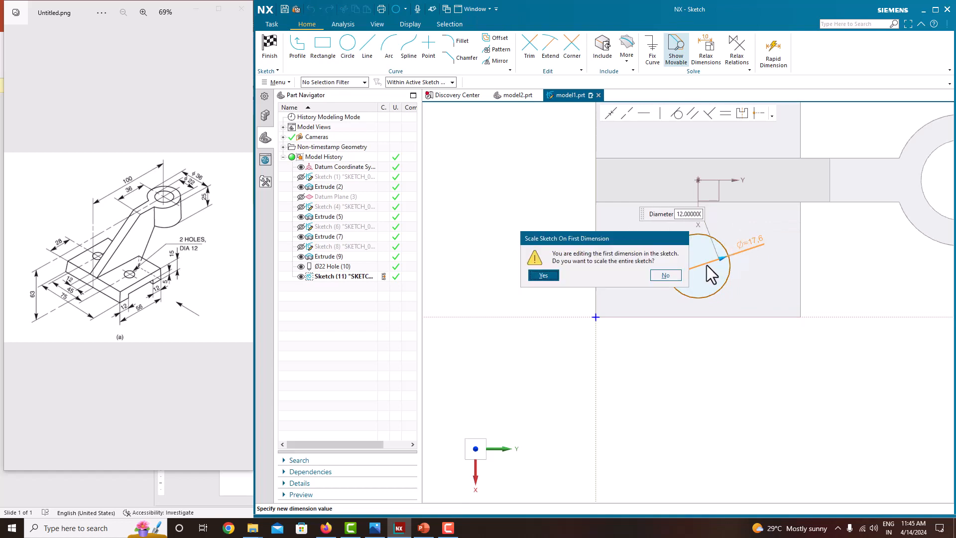
click(542, 275)
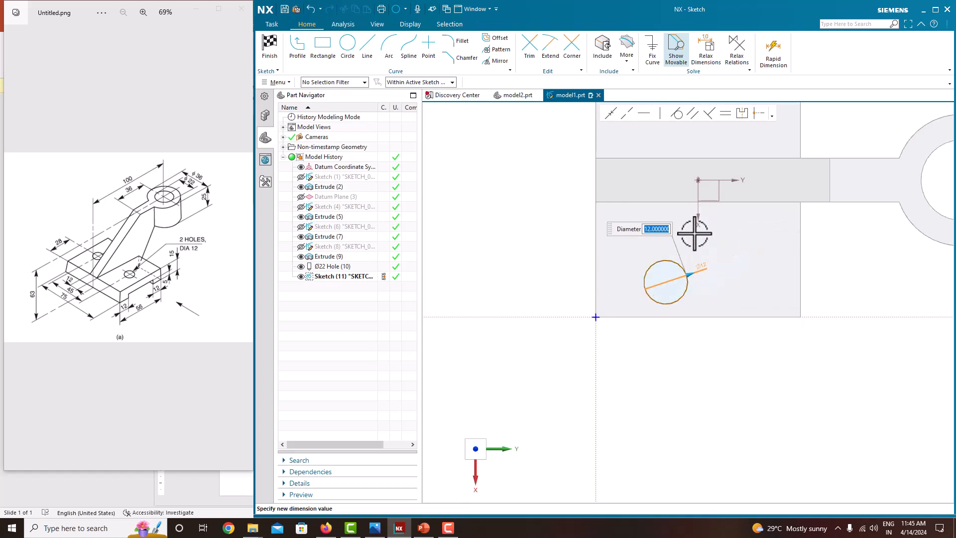
Step: Try dimensioning the distance from the circle's centre to the horizontal sketch axis along the block's edge
scroll(636, 273, up, 2)
scroll(623, 252, down, 2)
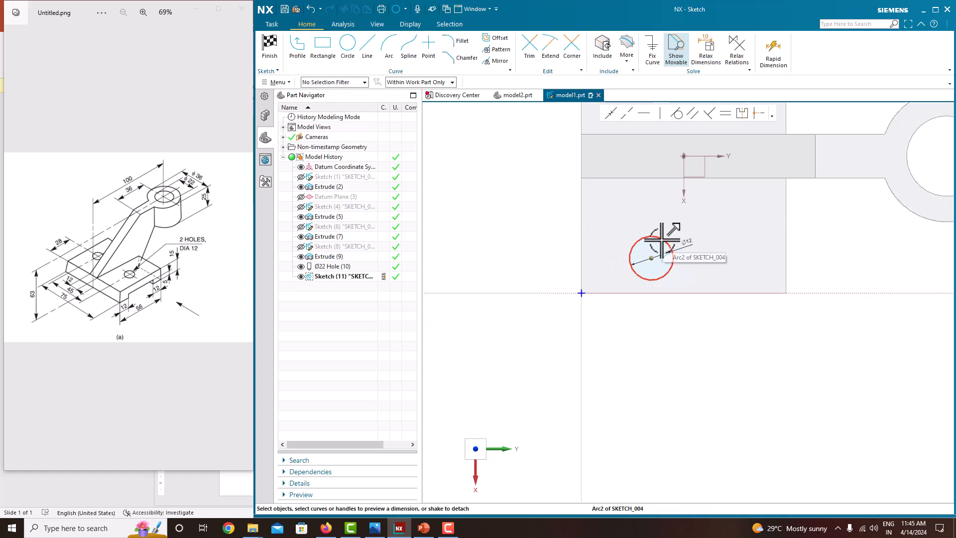
click(651, 258)
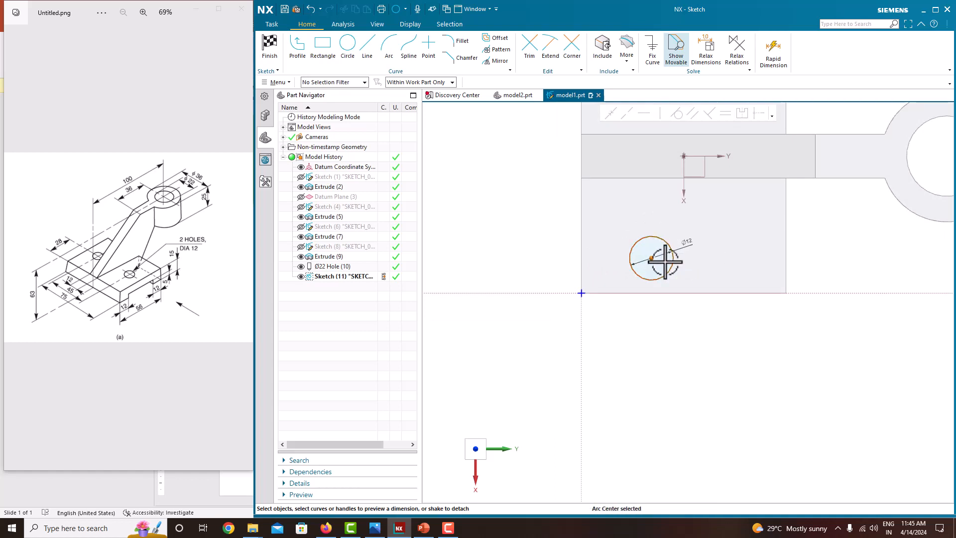
click(687, 292)
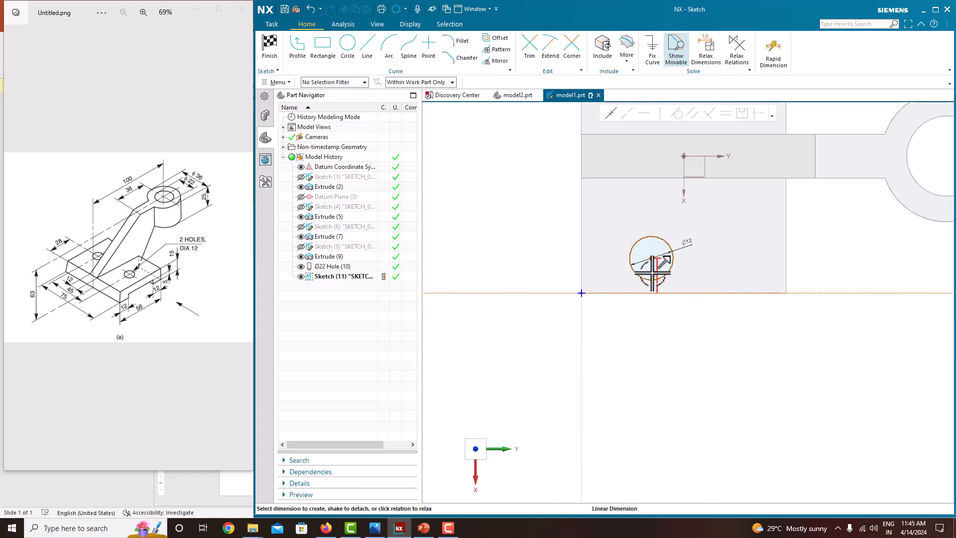
click(652, 268)
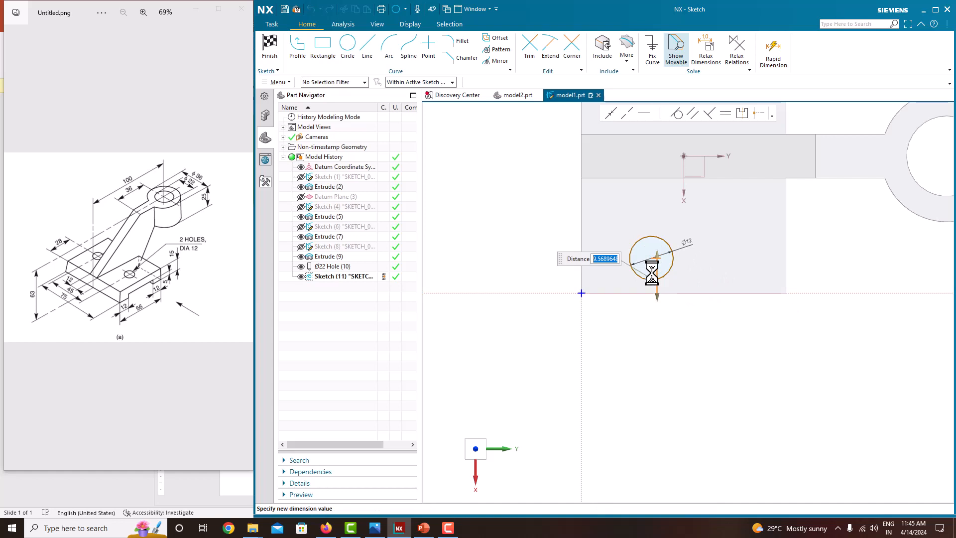
key(Return)
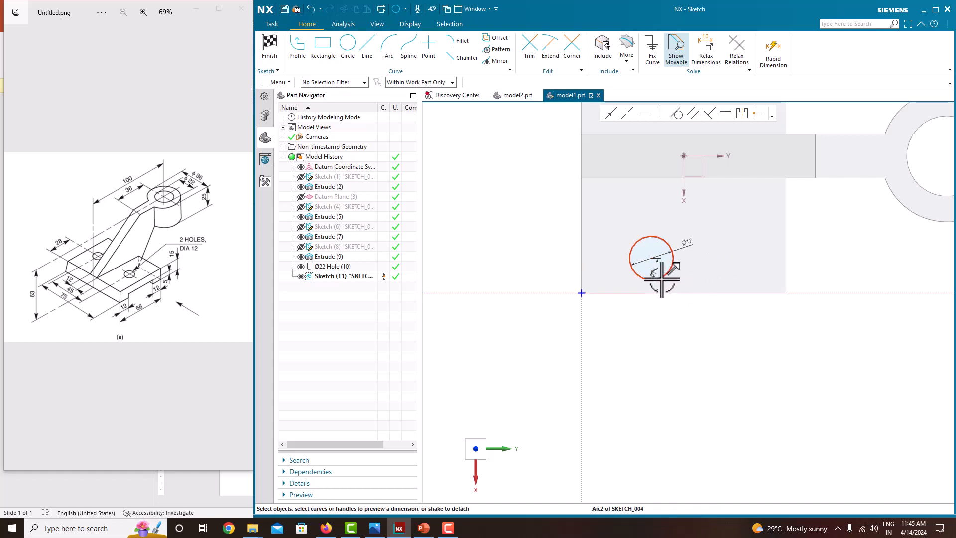
scroll(648, 272, up, 2)
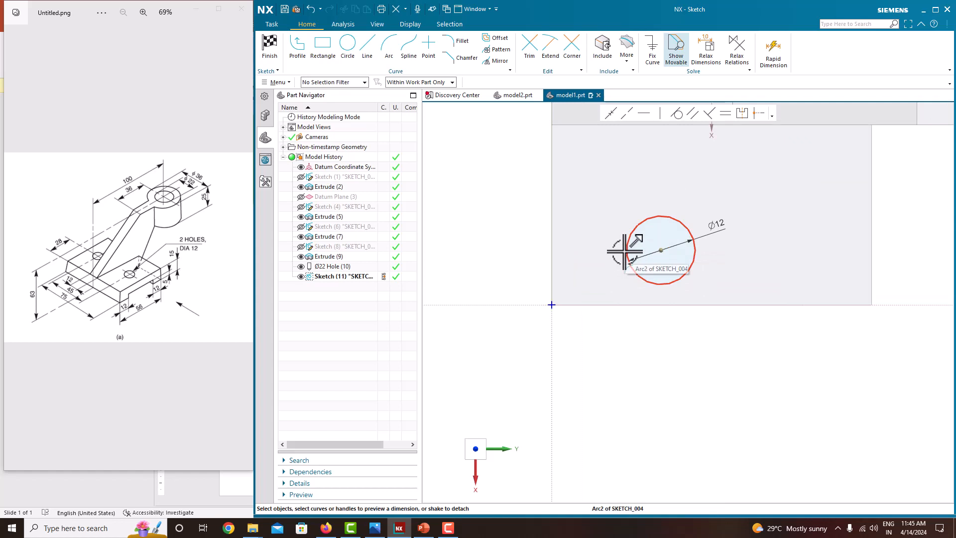
click(625, 251)
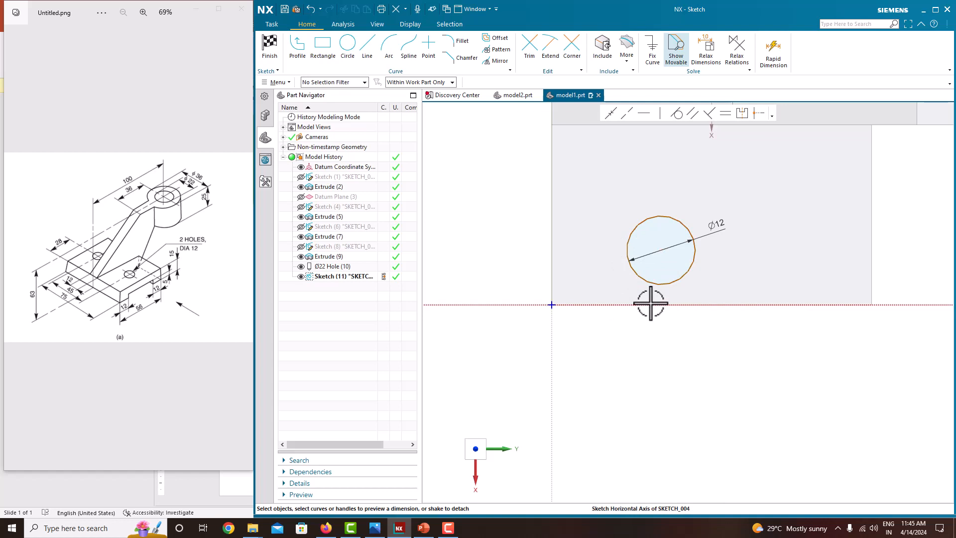
Step: Sketch a vertical line from the midpoint of the block's far edge to beyond the opposite edge and convert it to reference
scroll(643, 279, down, 3)
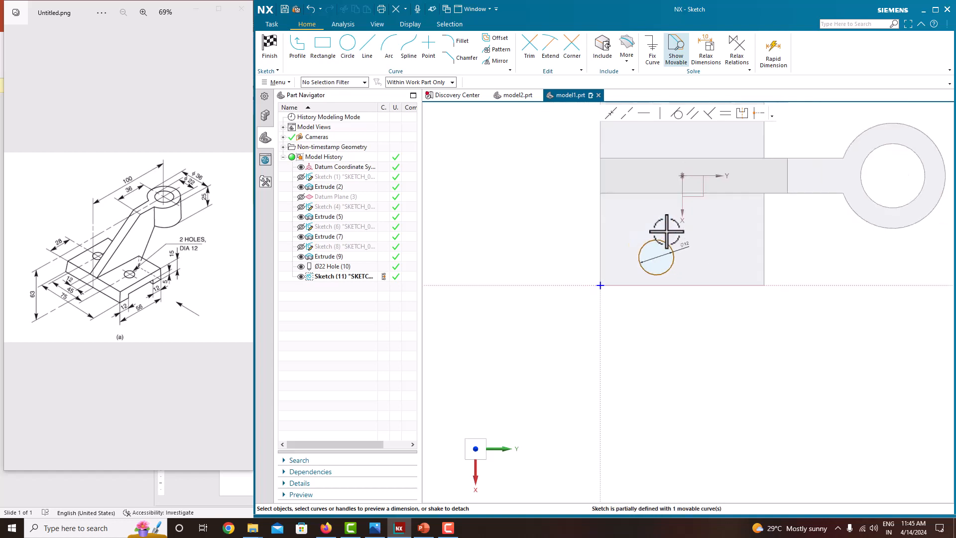
click(368, 46)
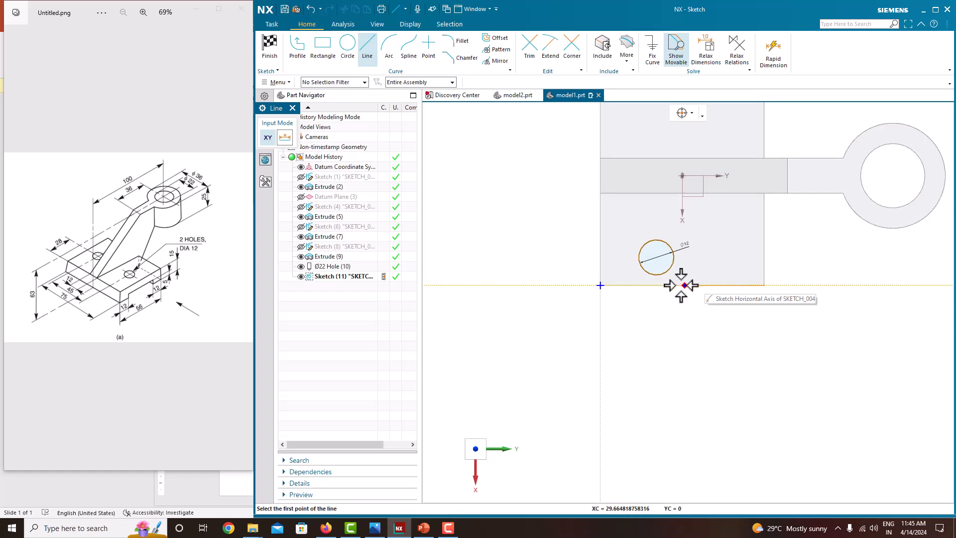
scroll(679, 248, down, 3)
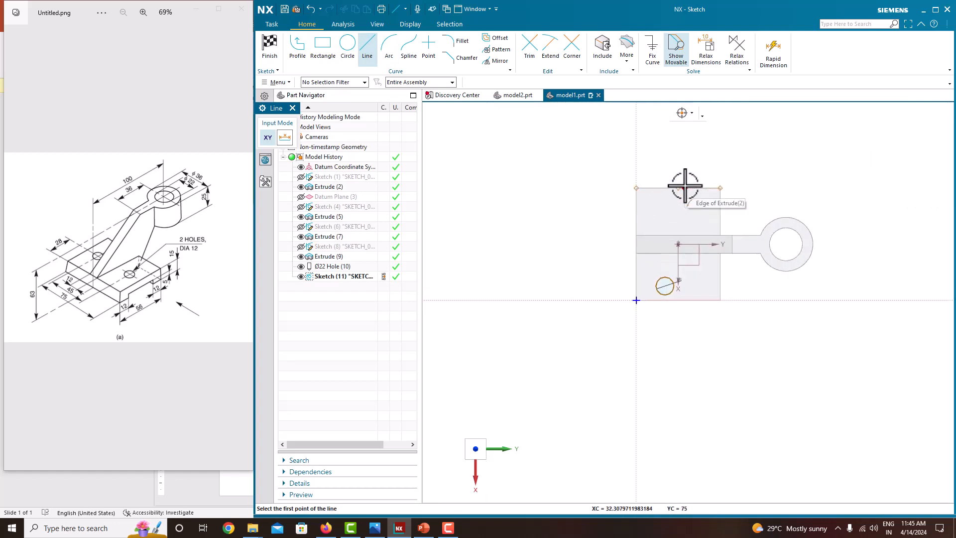
click(679, 187)
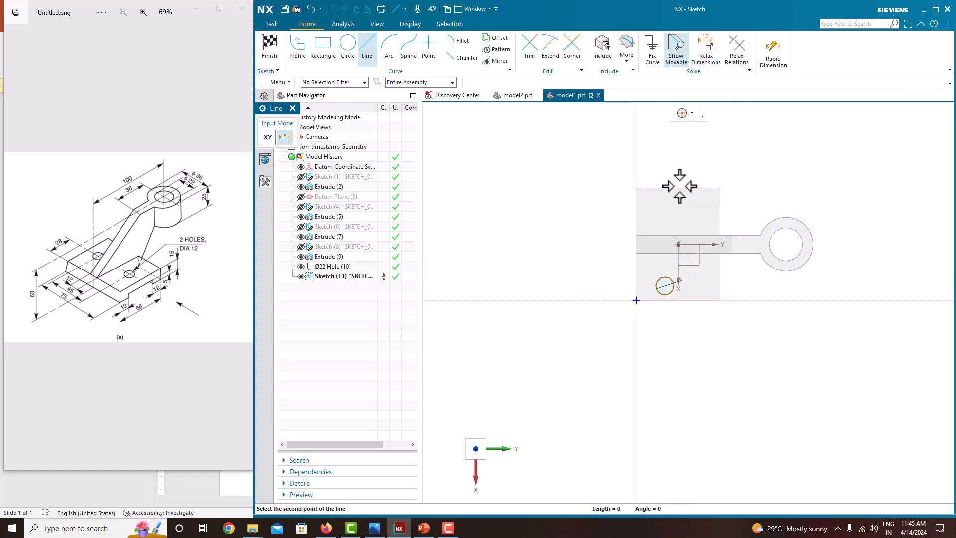
click(679, 347)
key(Escape)
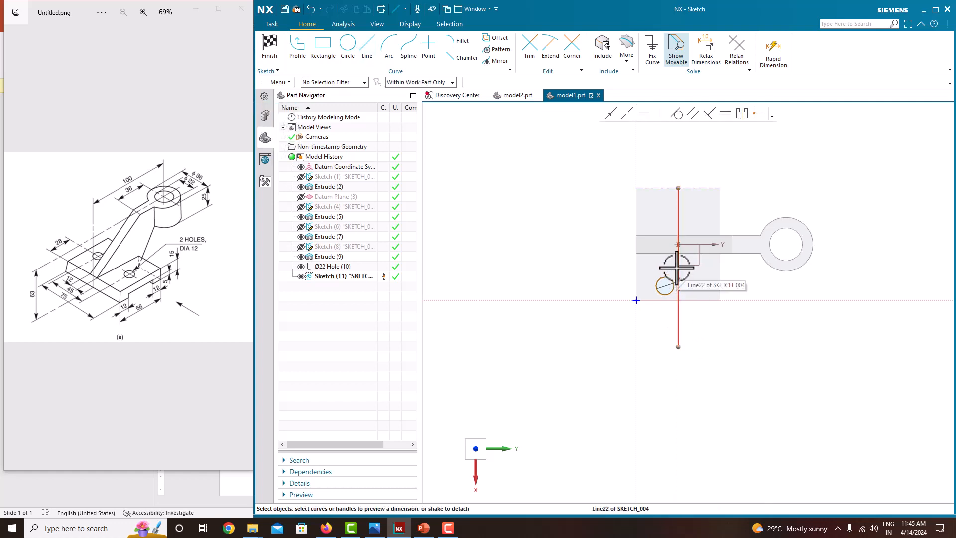
click(678, 267)
click(693, 251)
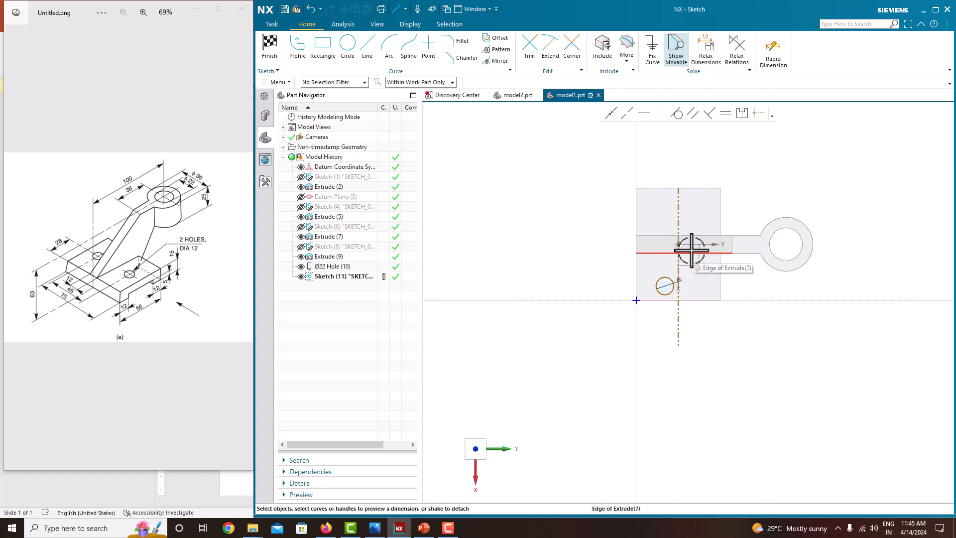
Step: Make the circle's centre coincident with the vertical reference line
scroll(670, 273, up, 3)
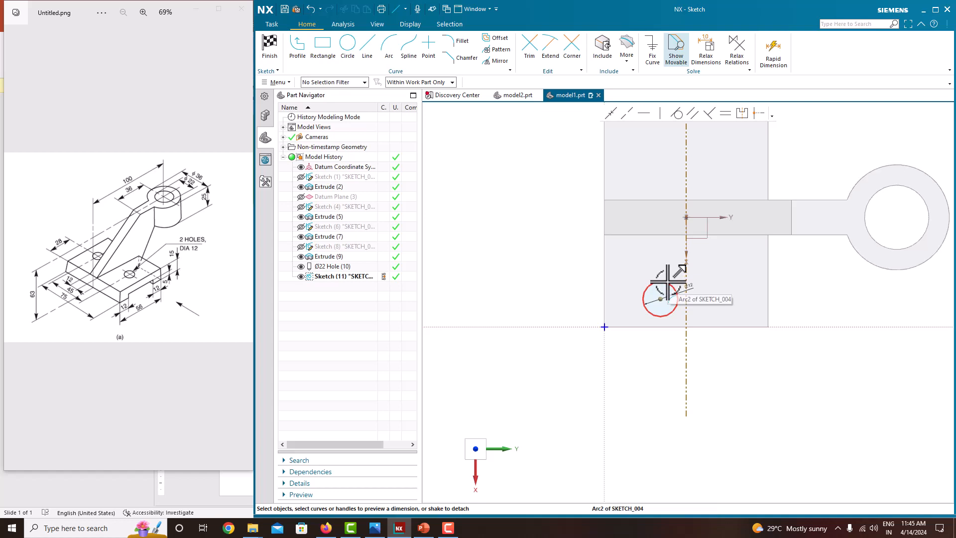
click(661, 298)
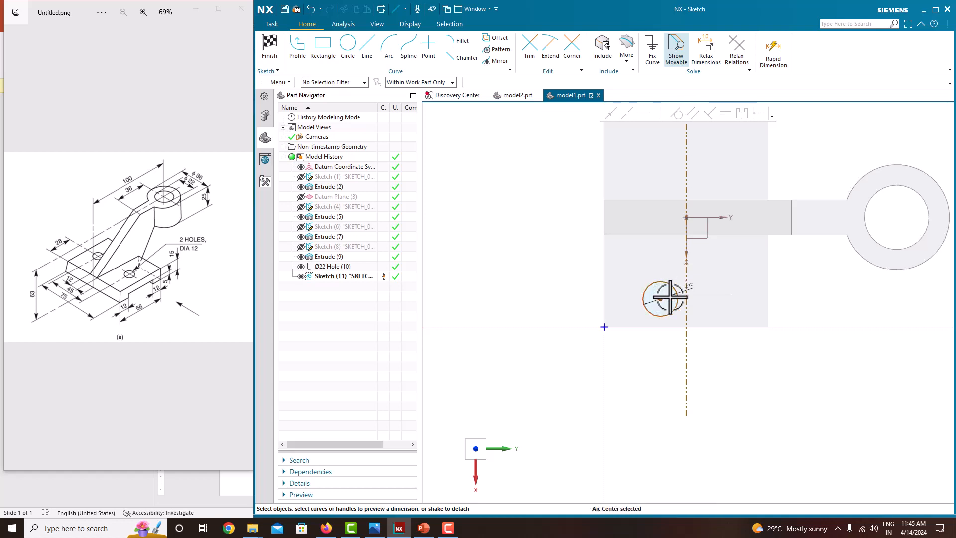
click(687, 276)
click(611, 115)
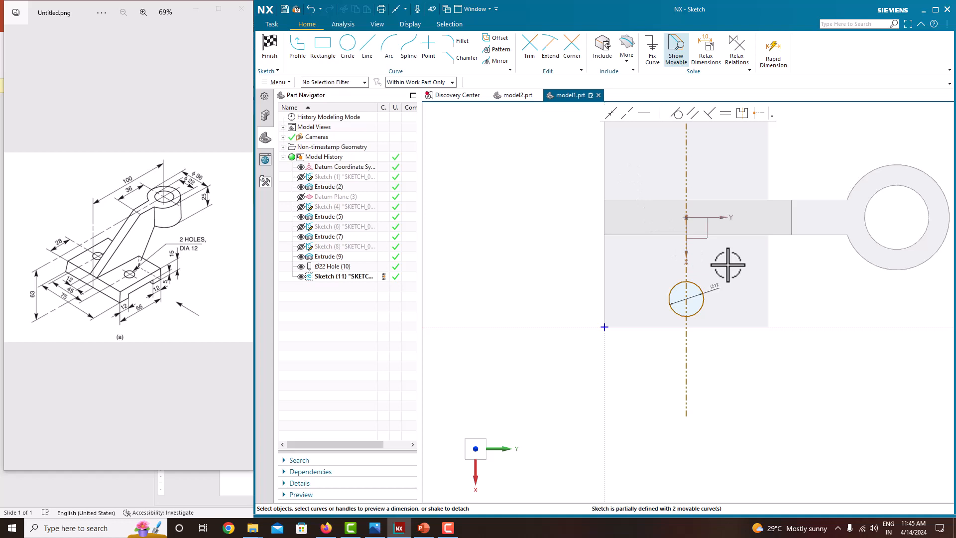
click(699, 286)
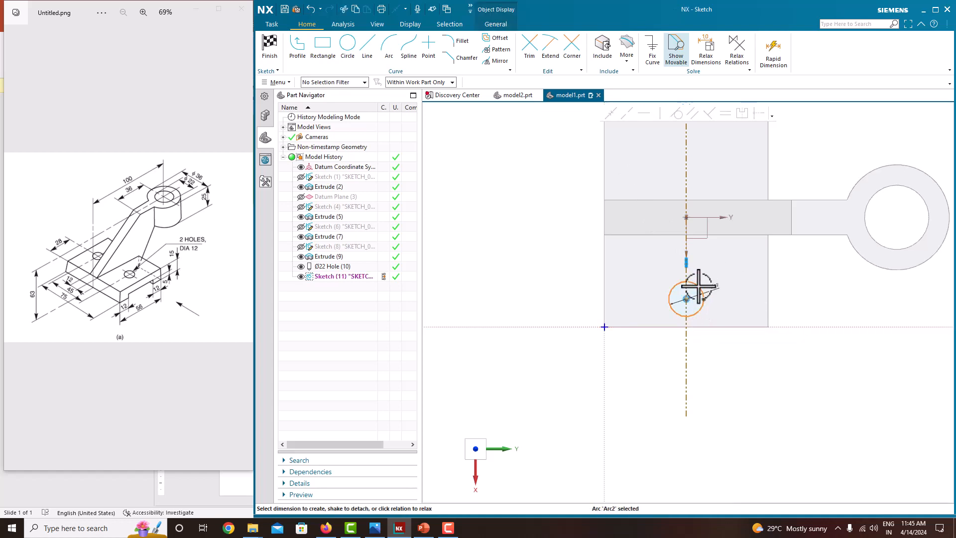
click(498, 60)
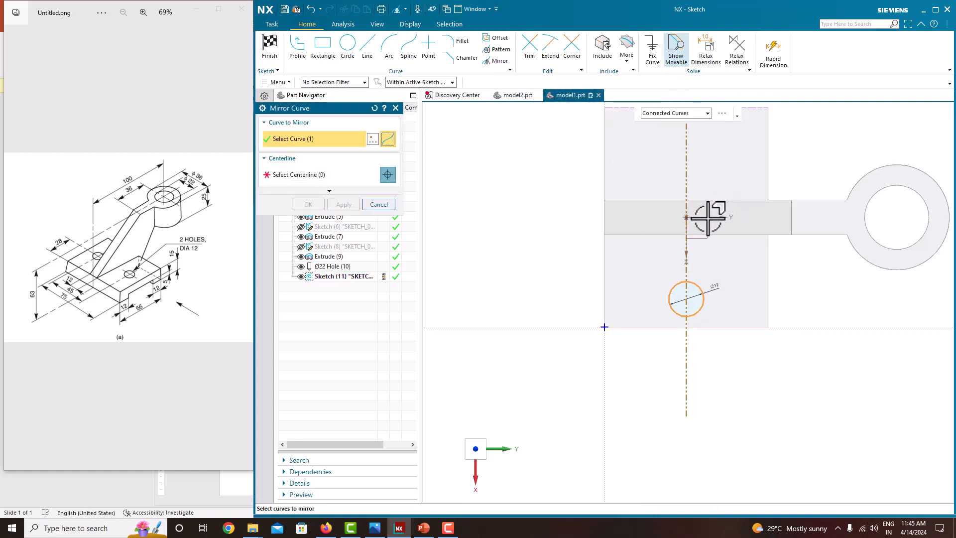
mouse_move(722, 218)
middle_down()
mouse_move(748, 228)
mouse_move(736, 229)
middle_up()
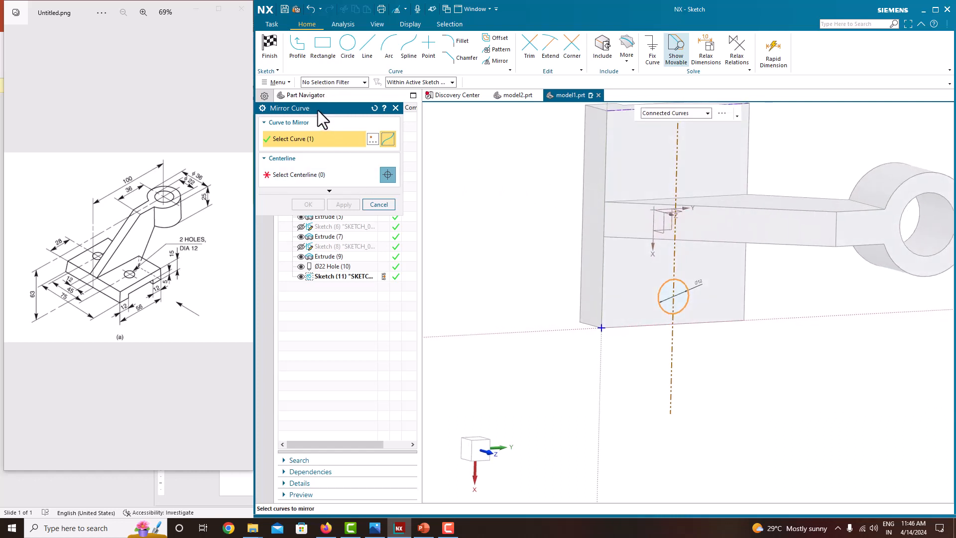
drag(319, 110, 395, 157)
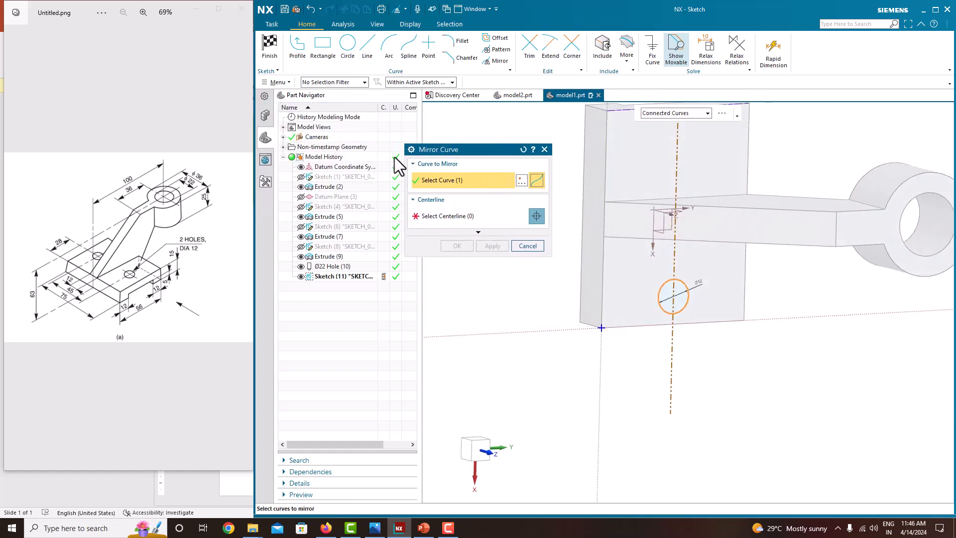
click(283, 127)
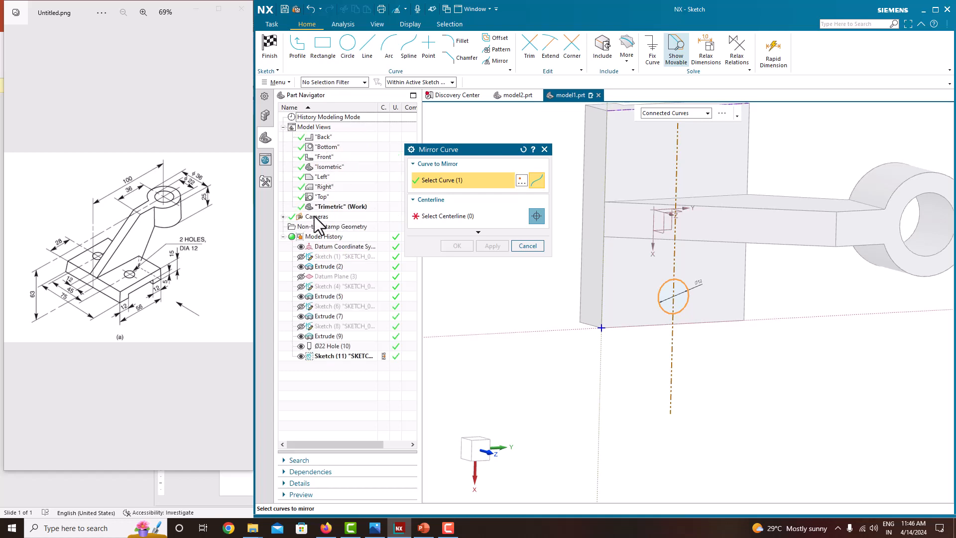
click(284, 217)
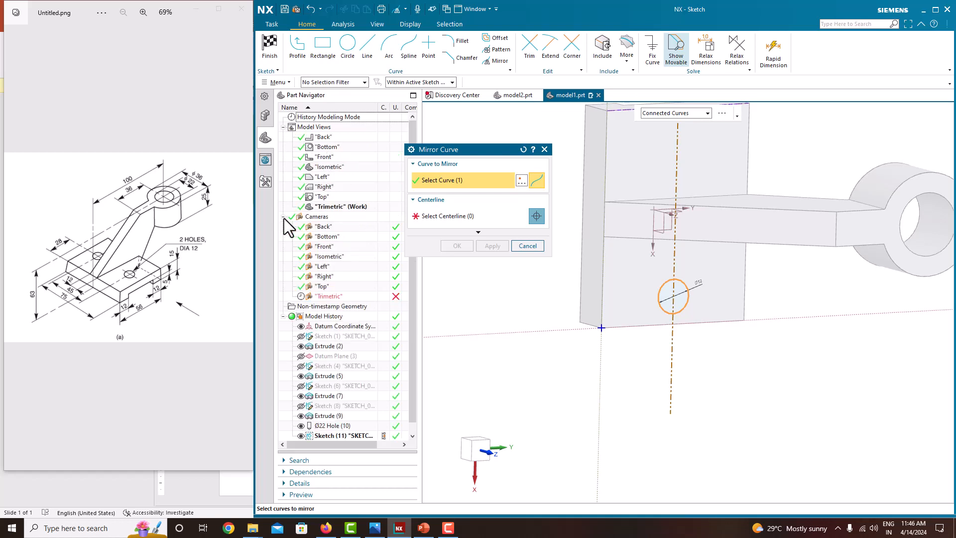
click(284, 217)
click(283, 127)
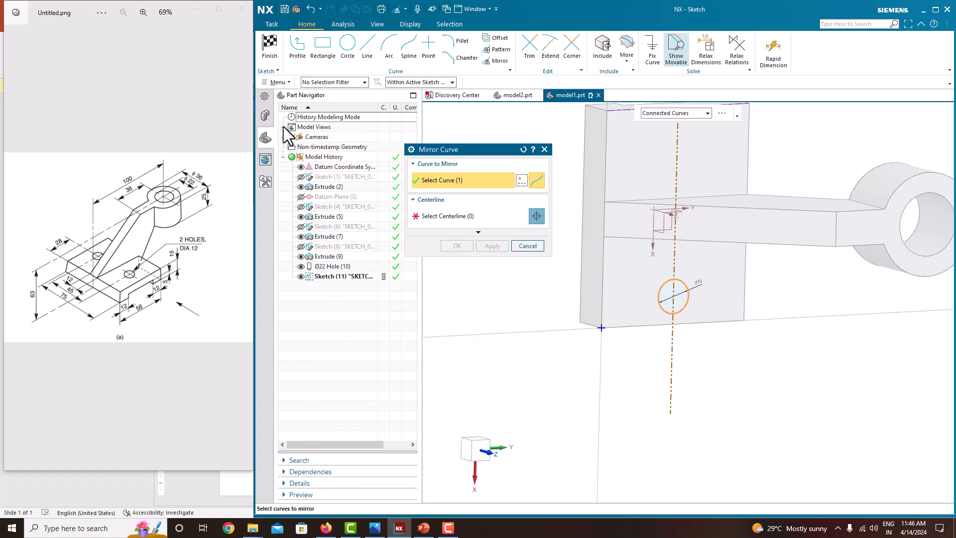
click(545, 149)
Step: Sketch a horizontal line along the middle of the rib, starting at about XC 0, YC 38, and convert it to reference
key(F8)
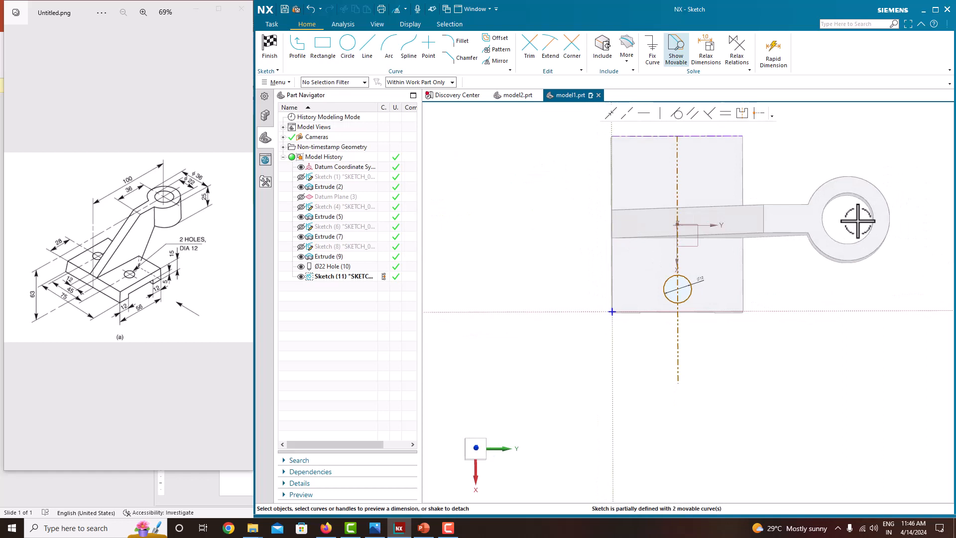
middle_drag(753, 273, 740, 267)
right_click(609, 229)
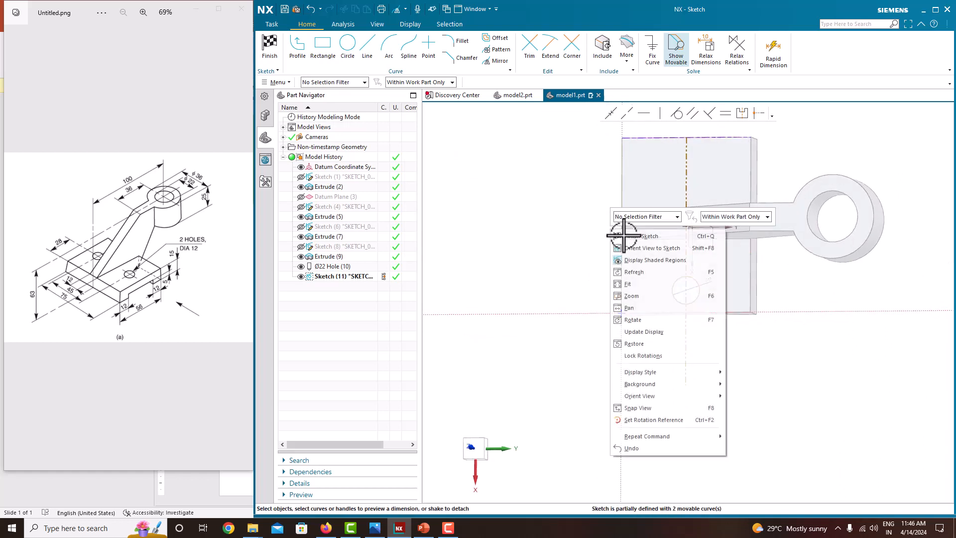
click(653, 248)
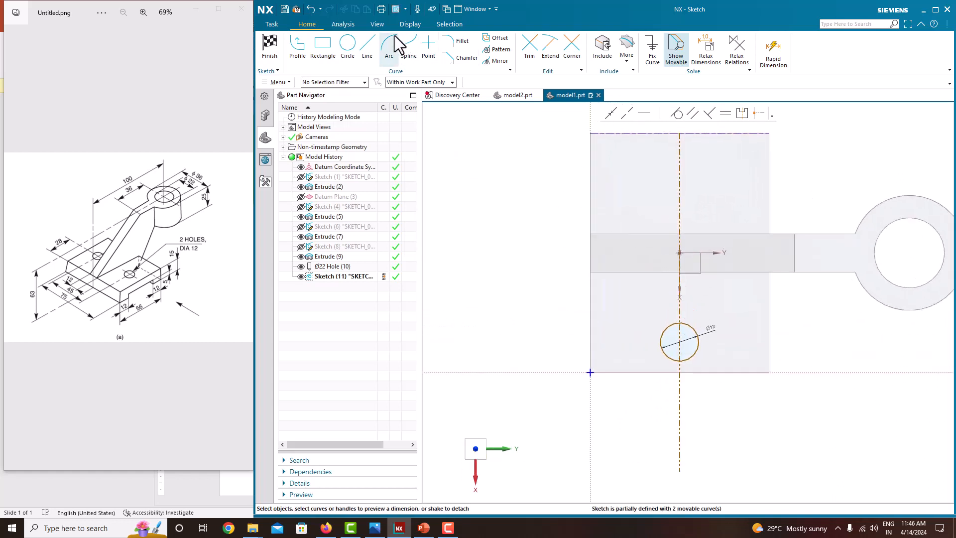
click(368, 44)
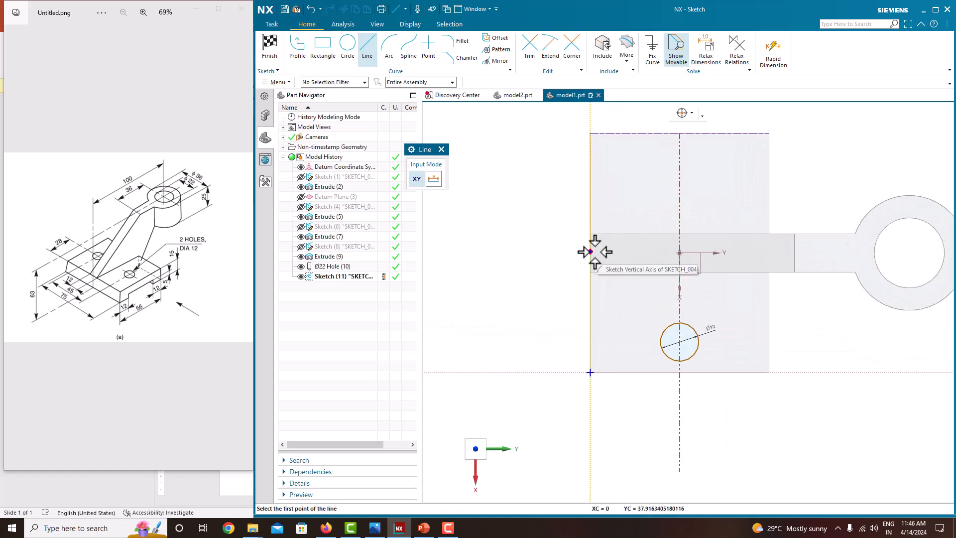
click(590, 252)
click(837, 252)
key(Escape)
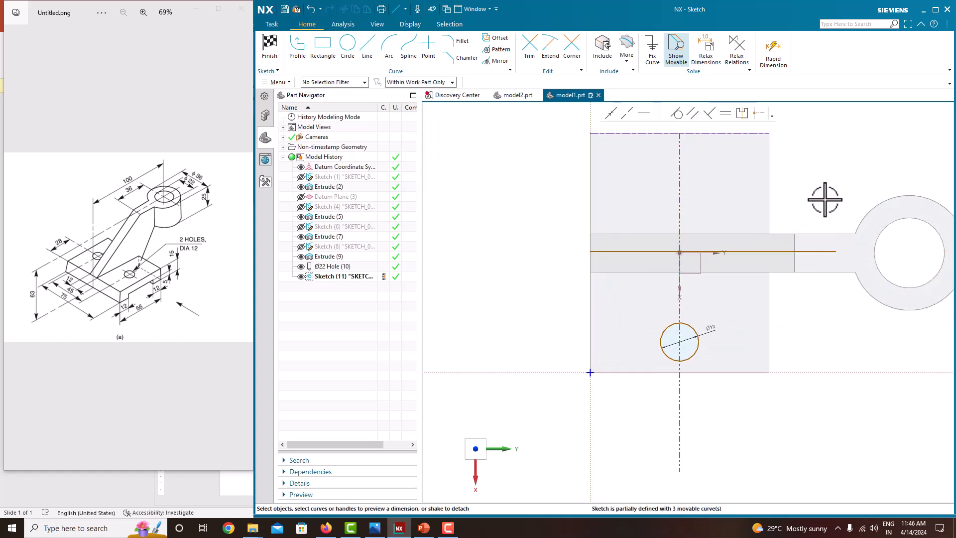
click(817, 251)
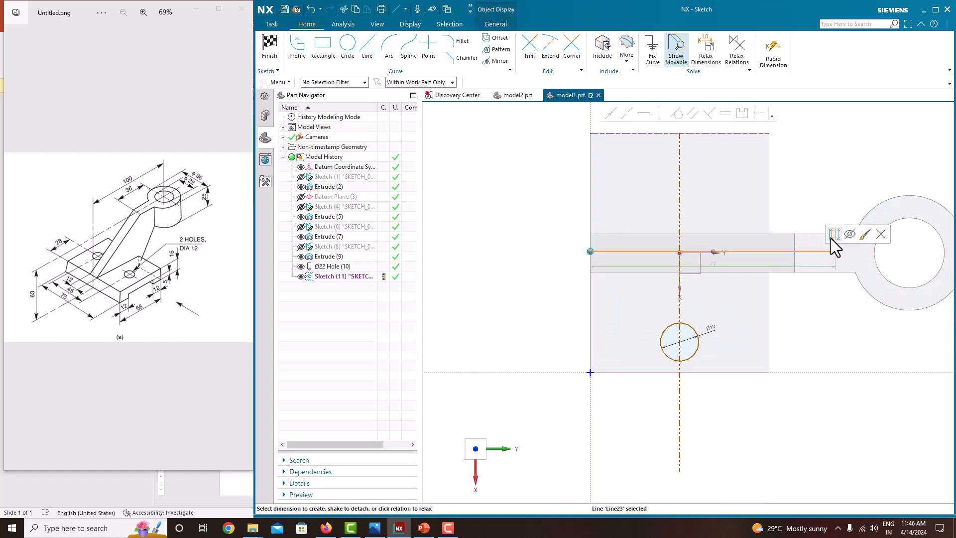
click(832, 234)
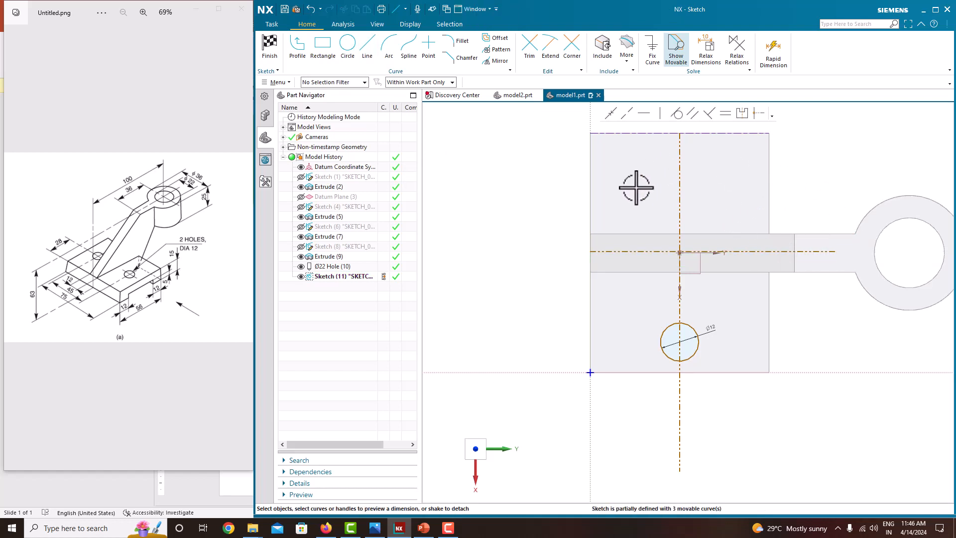
Step: Mirror the 12 mm circle about the horizontal reference line along the middle of the rib
click(687, 325)
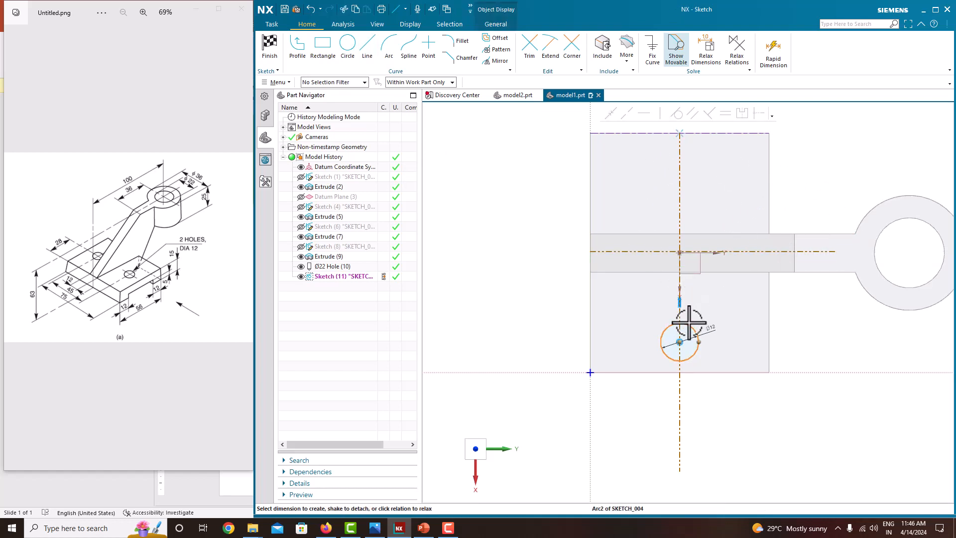
click(489, 62)
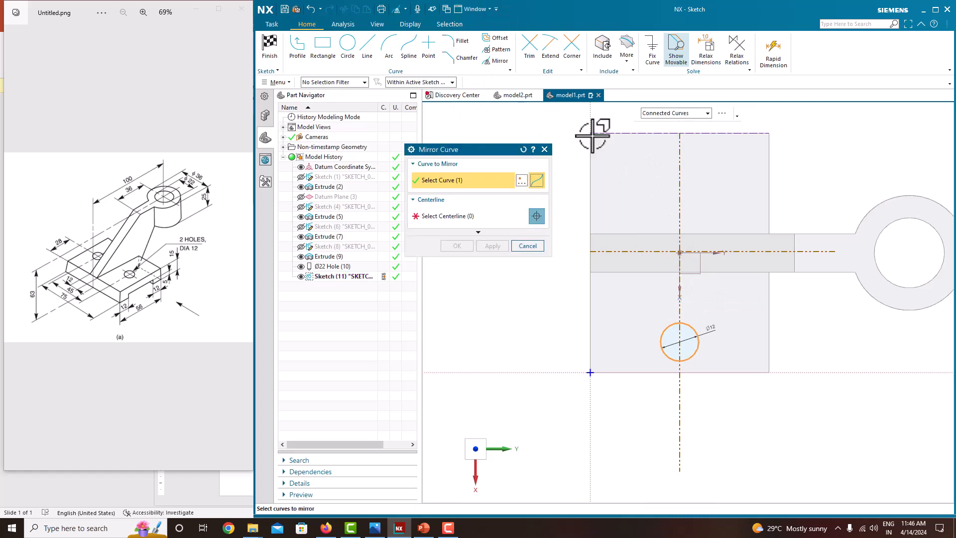
click(727, 250)
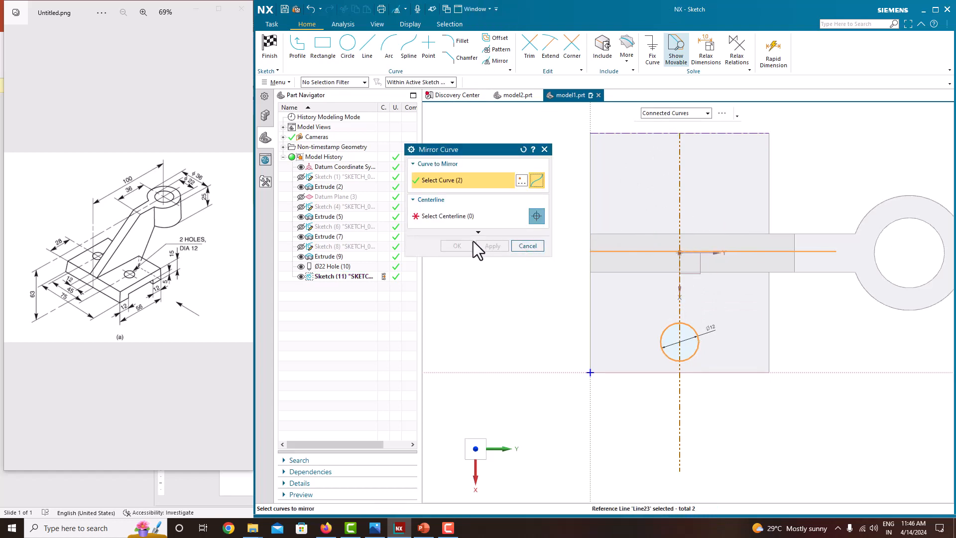
click(523, 150)
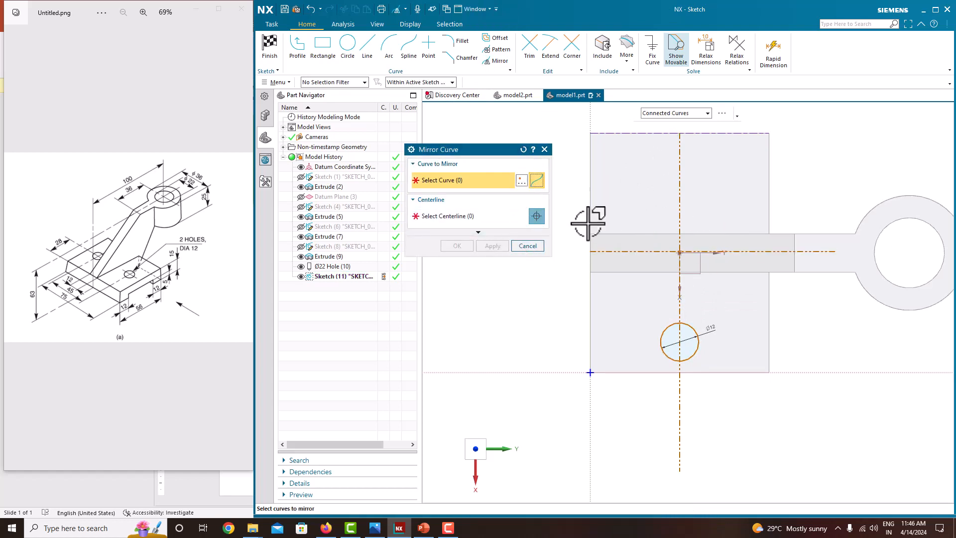
click(689, 332)
click(468, 215)
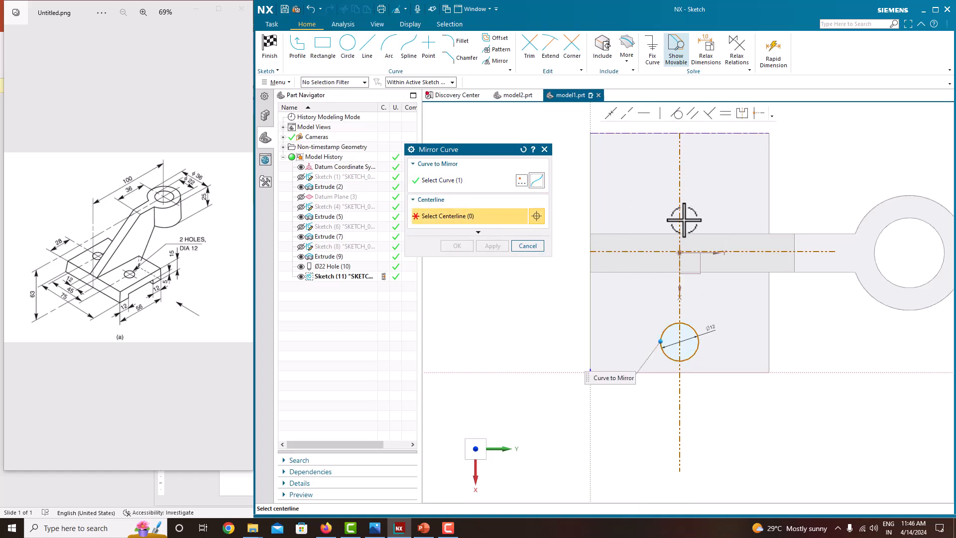
click(758, 251)
click(462, 244)
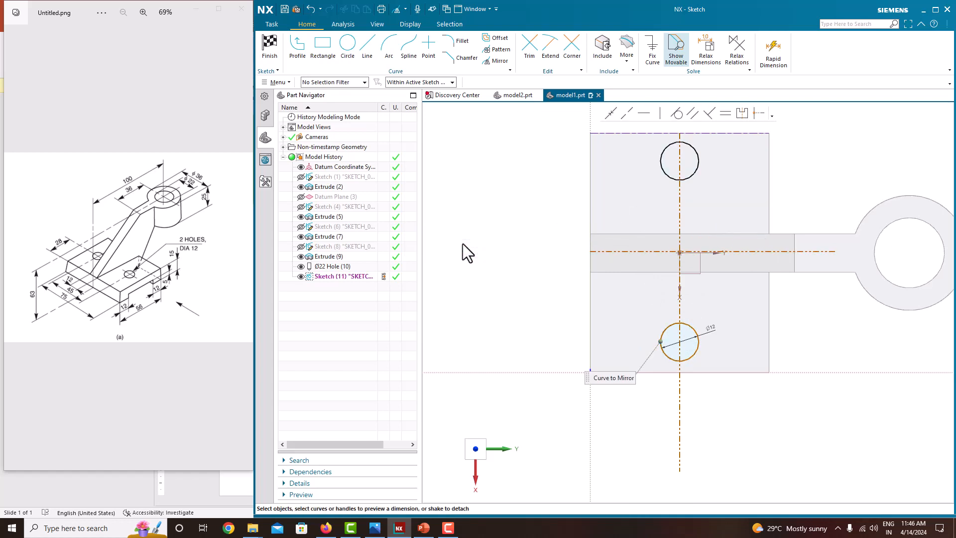
Step: Dimension the vertical distance between the centres of the two mounting-hole circles as 45 mm
scroll(623, 226, down, 2)
scroll(646, 215, up, 2)
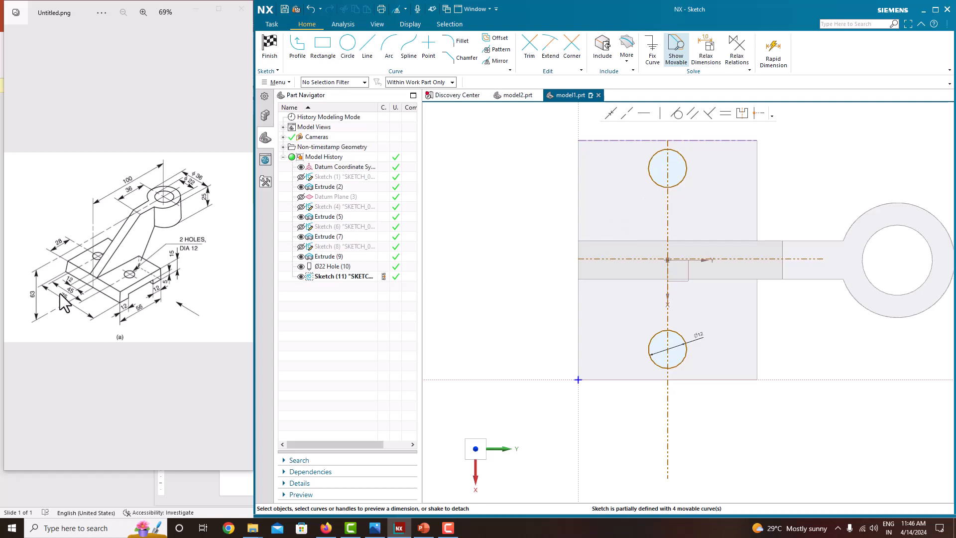
scroll(63, 309, up, 2)
scroll(63, 319, up, 2)
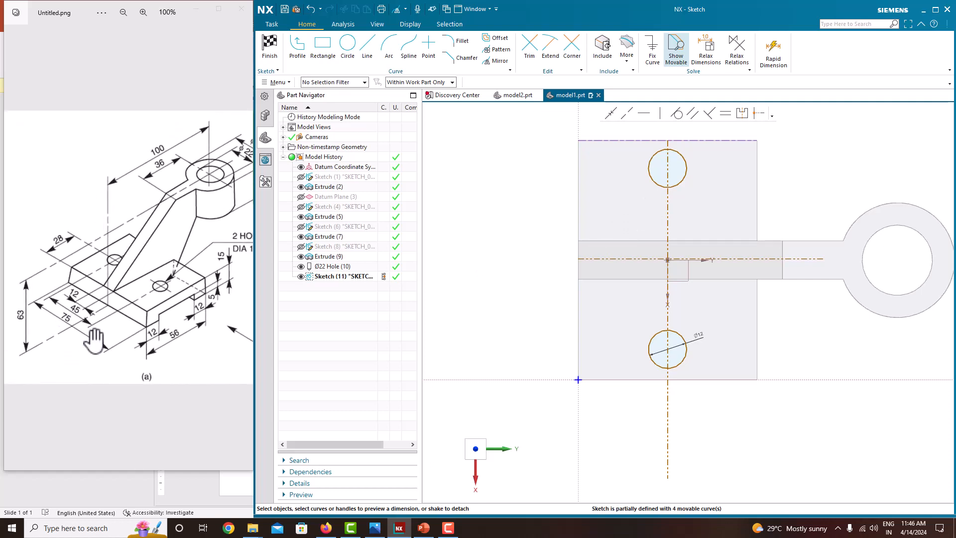
click(668, 168)
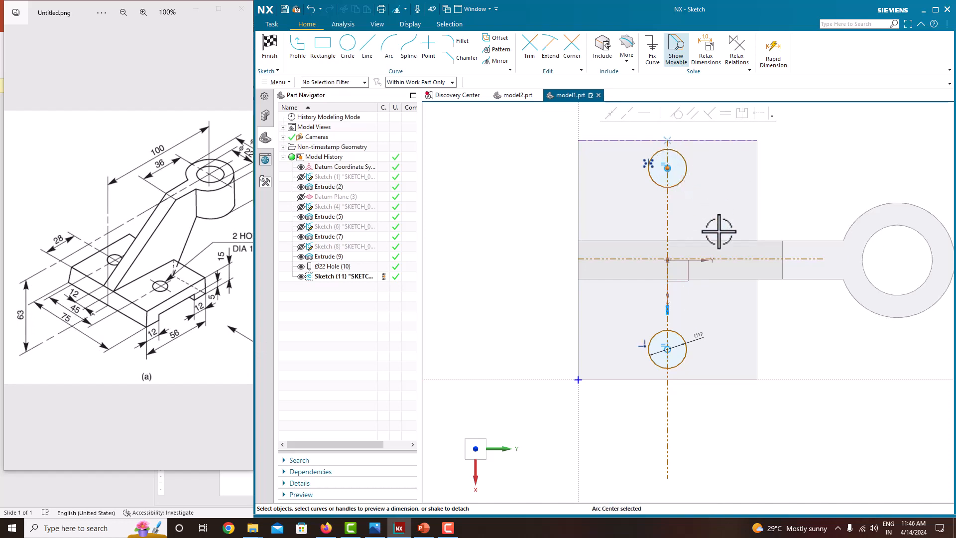
click(669, 348)
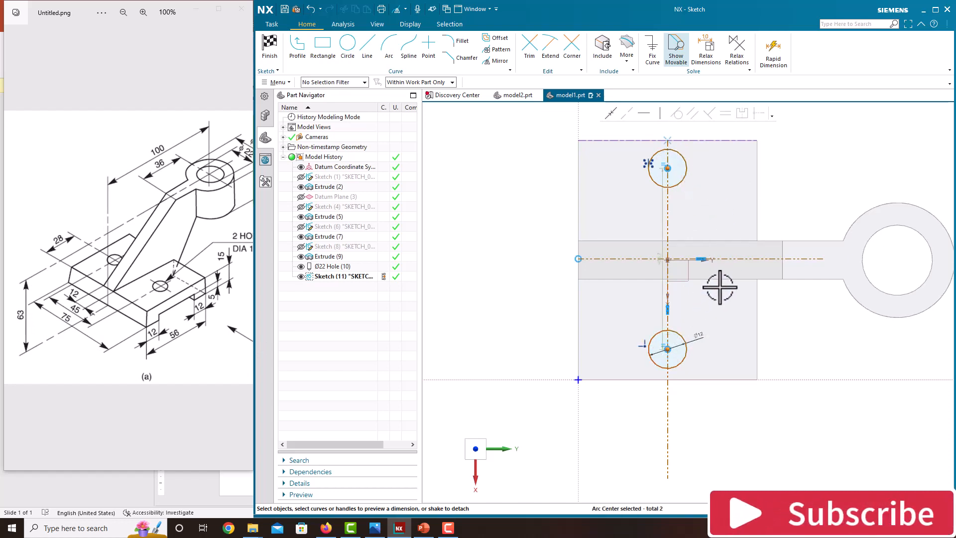
click(660, 255)
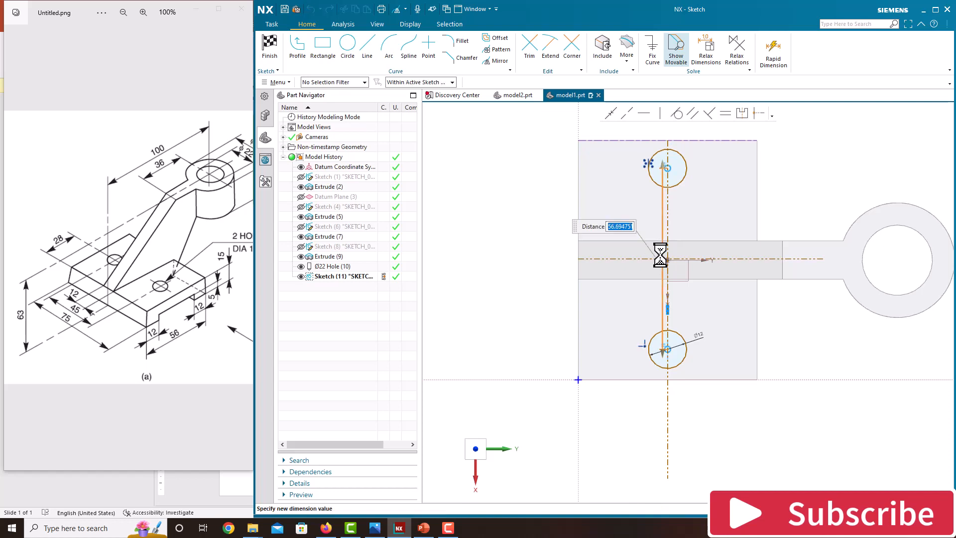
text(45)
key(Return)
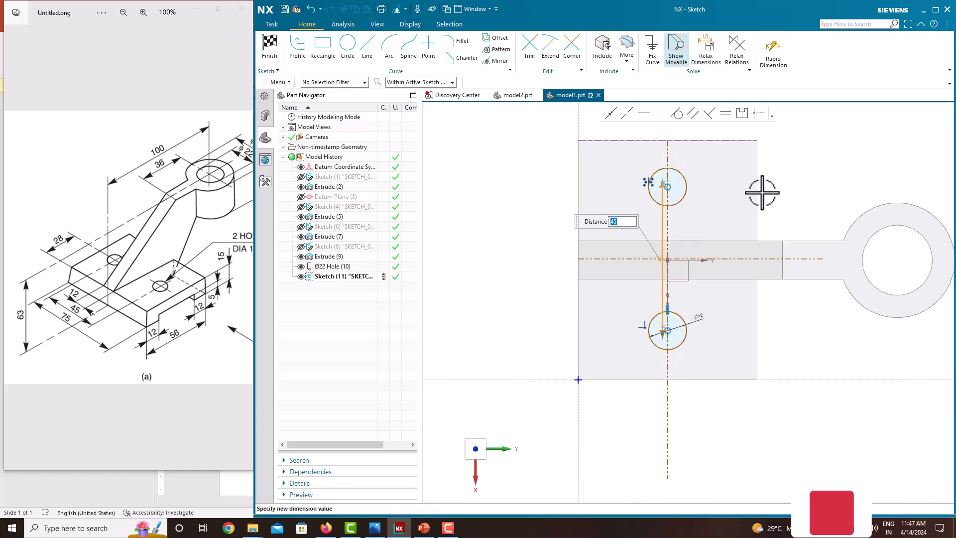
key(Escape)
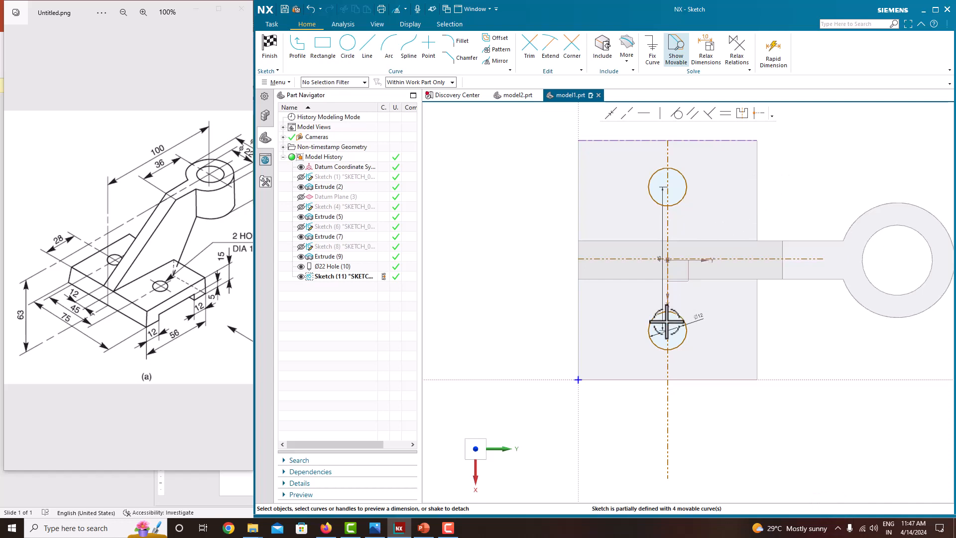
Step: Finish the sketch containing the two mounting-hole circles
scroll(662, 331, up, 3)
scroll(688, 340, down, 5)
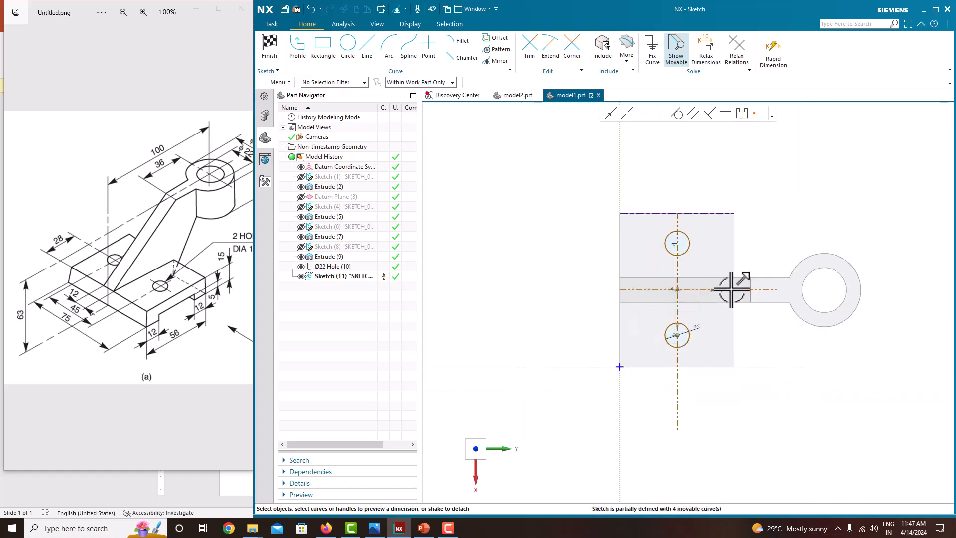
right_click(786, 195)
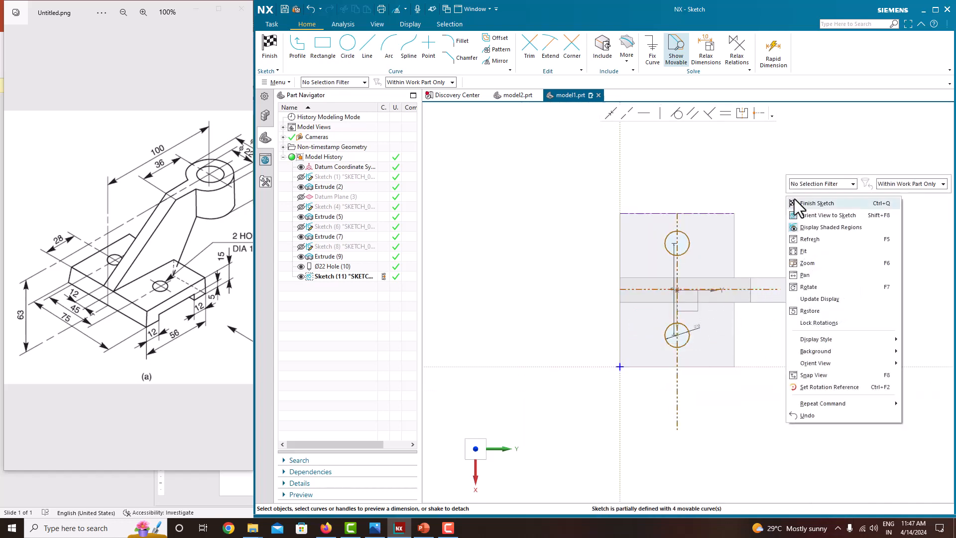
click(795, 199)
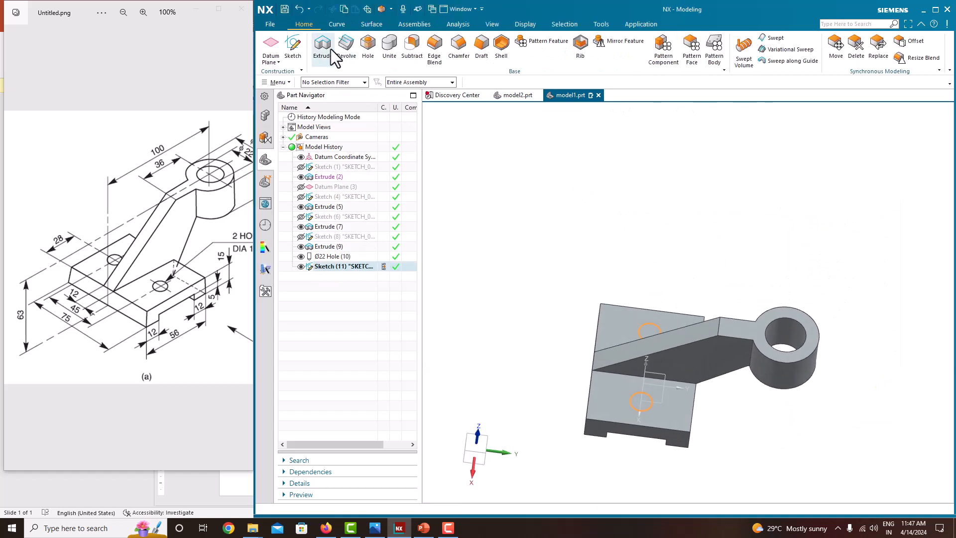
Step: Extrude both circles downward into the base block as a subtraction with the end limit Until Next to cut the mounting holes
click(323, 46)
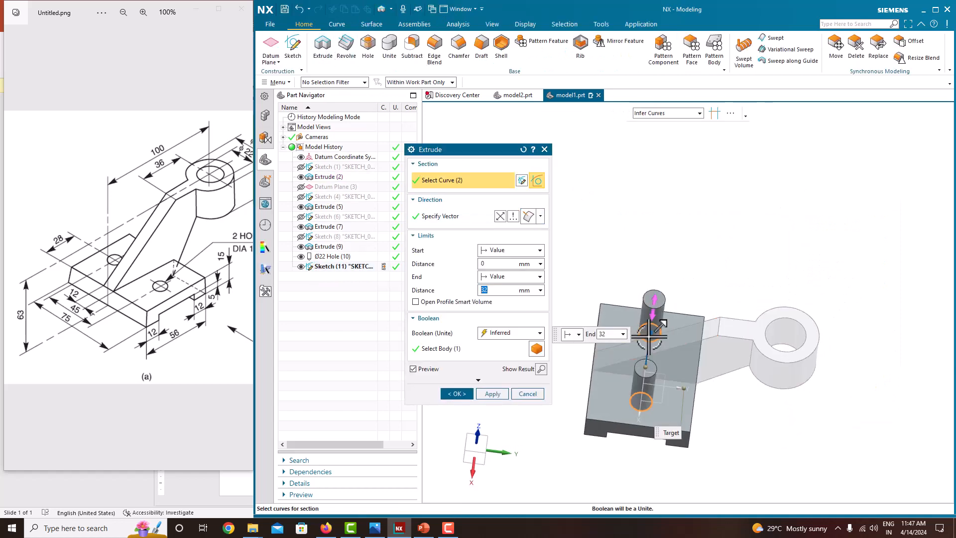
middle_drag(657, 324, 689, 327)
drag(688, 327, 602, 406)
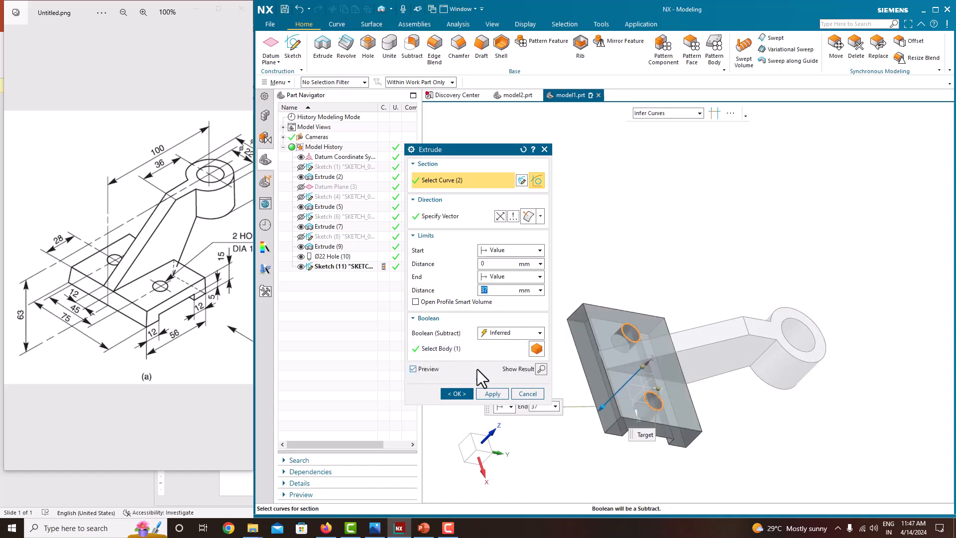
click(498, 277)
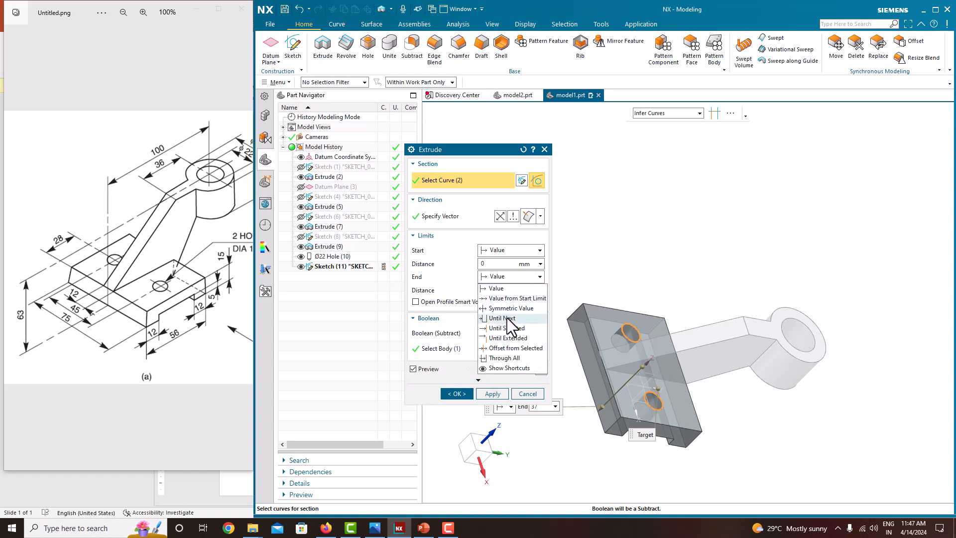
click(504, 318)
click(454, 384)
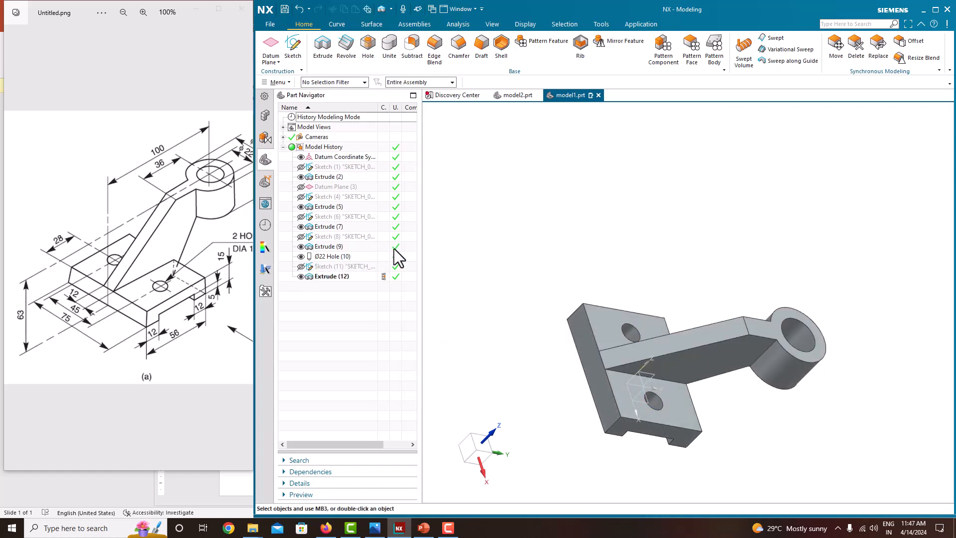
Step: Orient the model to the isometric view and examine the bracket against the reference drawing
middle_drag(552, 222, 589, 209)
right_click(589, 209)
mouse_move(628, 319)
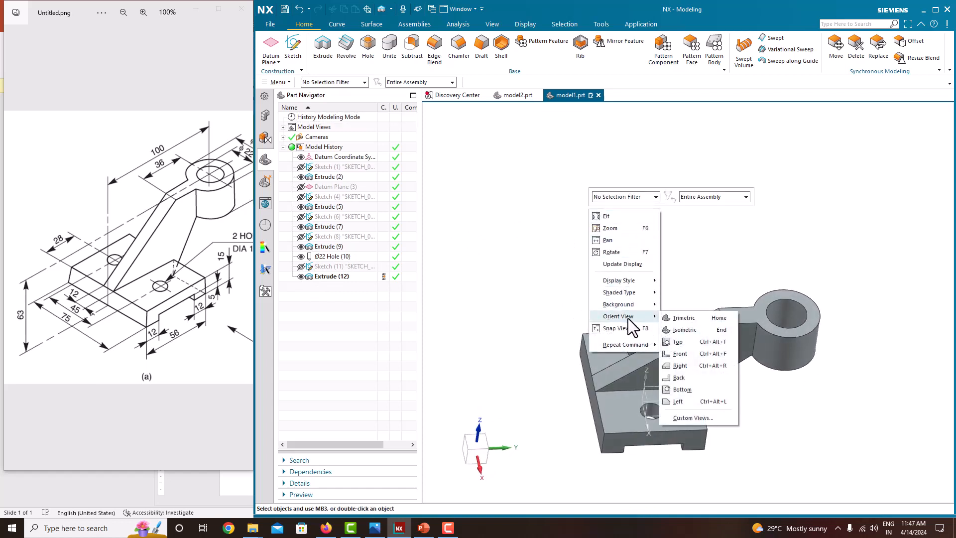
click(682, 330)
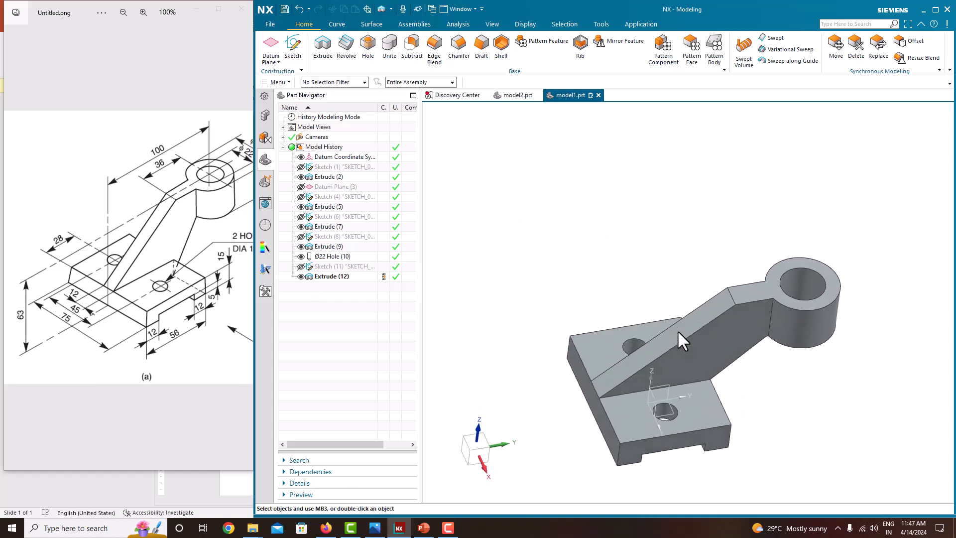
scroll(573, 256, up, 2)
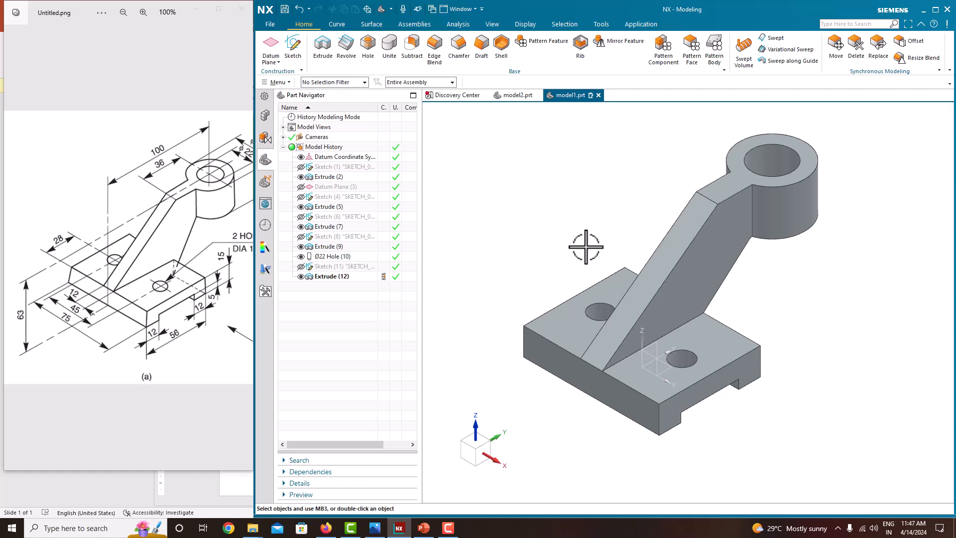
middle_drag(798, 321, 778, 326)
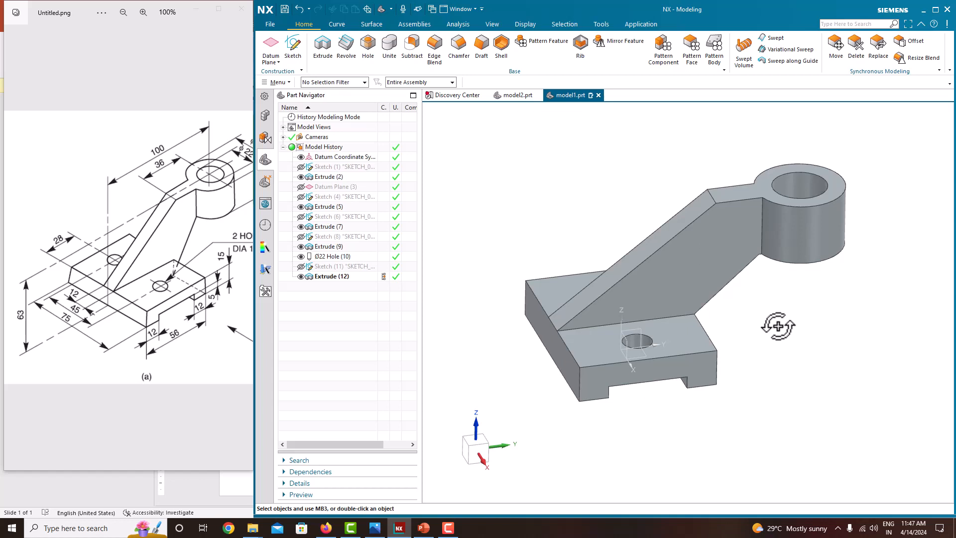
Step: Edit the object display of both solid bodies, the arm and the base block, setting their colour to light blue
click(492, 25)
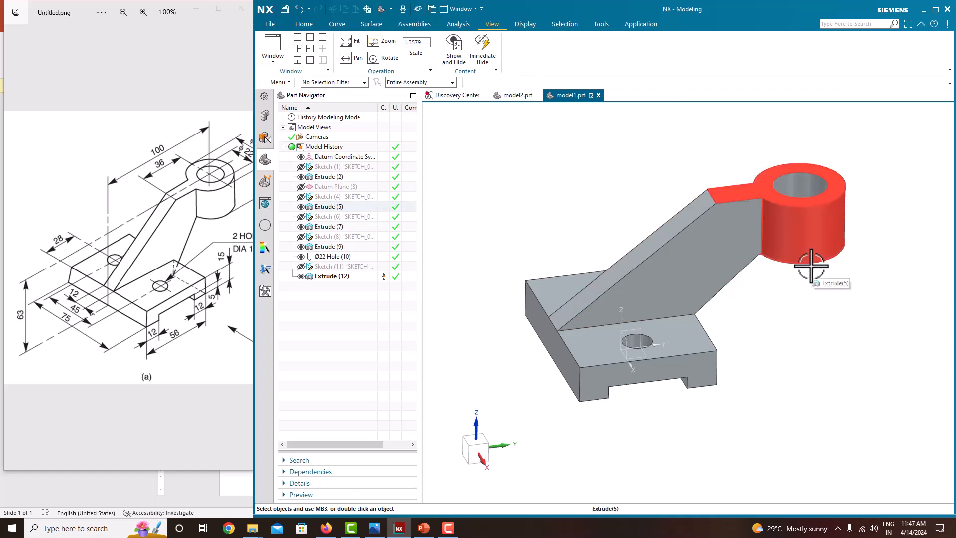
click(525, 24)
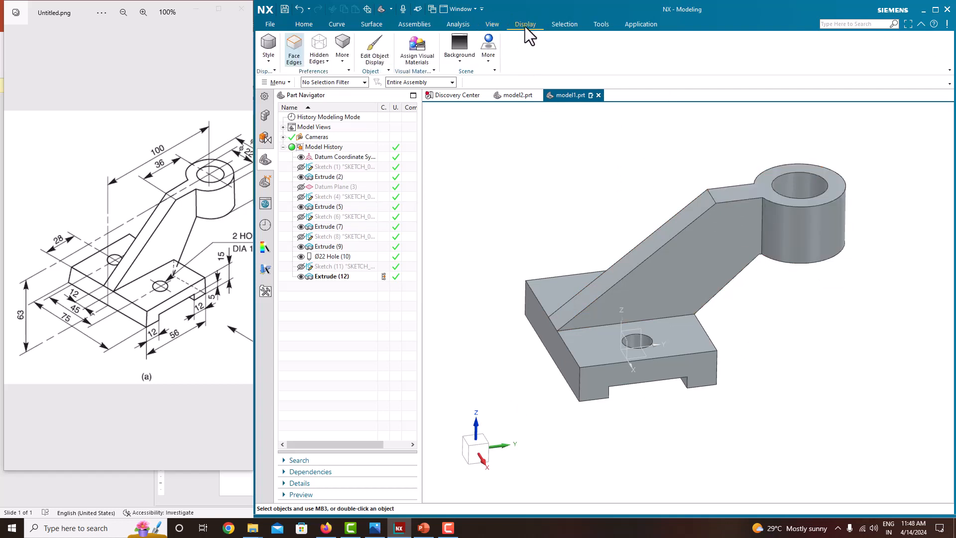
click(372, 63)
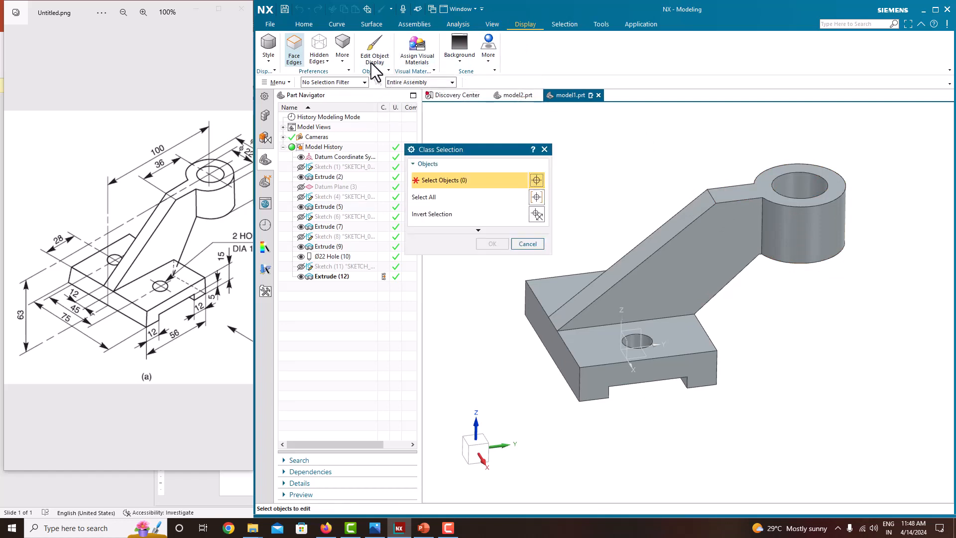
click(696, 234)
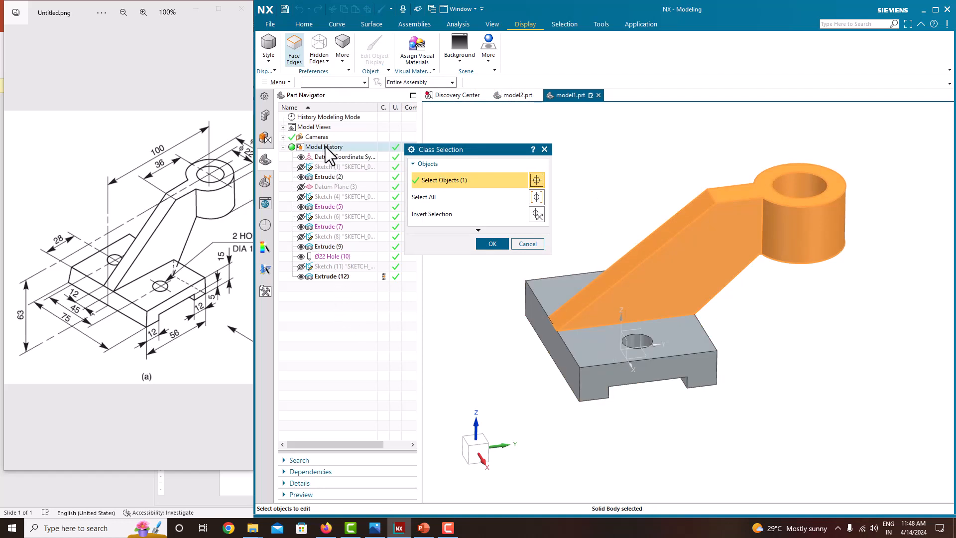
click(608, 336)
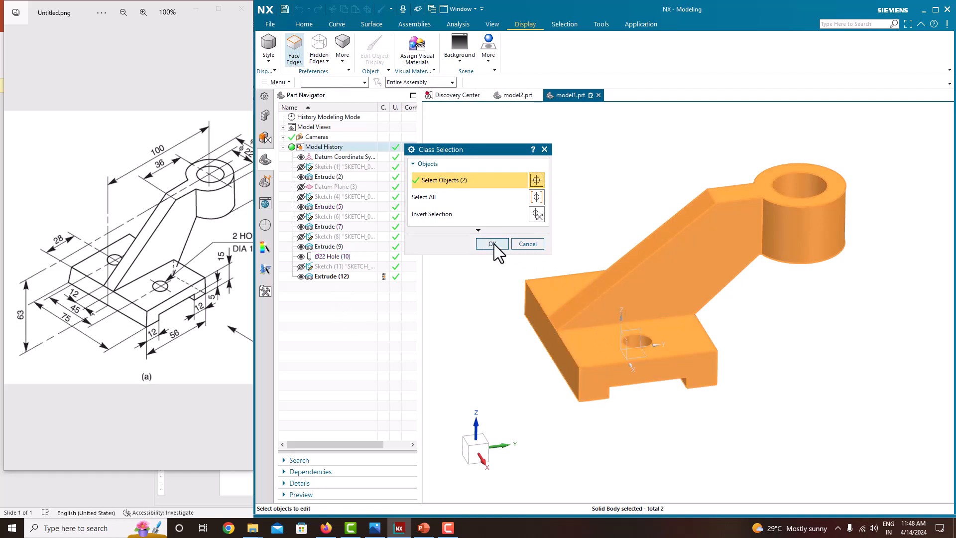
click(494, 244)
click(519, 208)
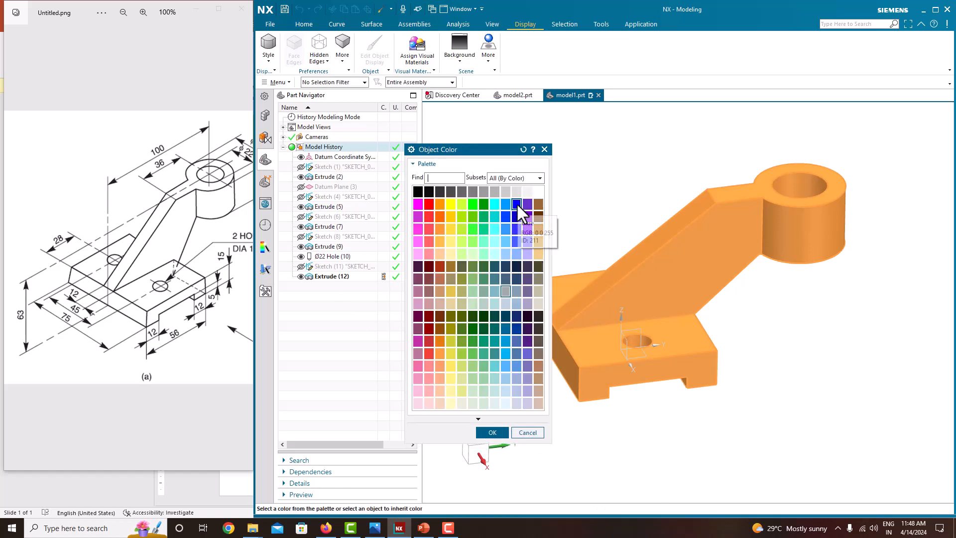
click(508, 242)
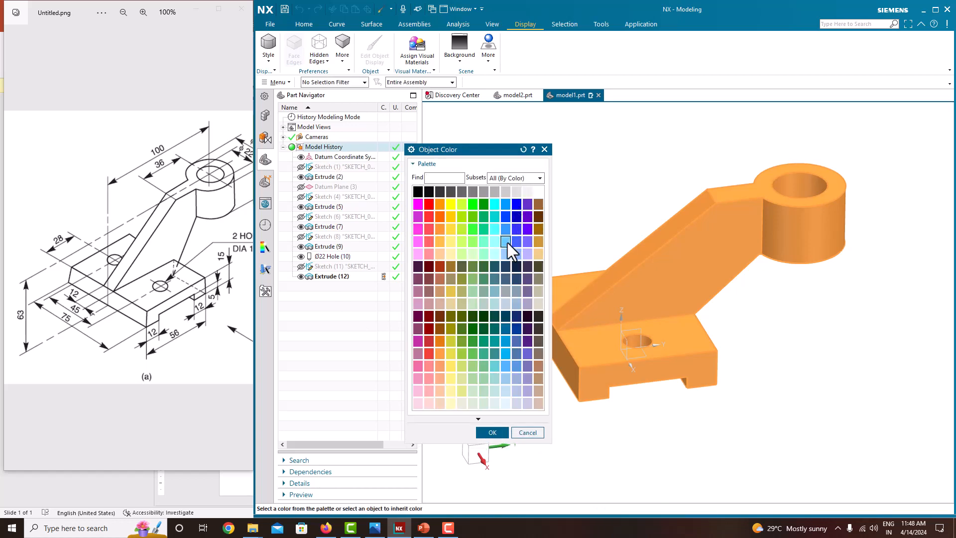
click(493, 432)
click(499, 438)
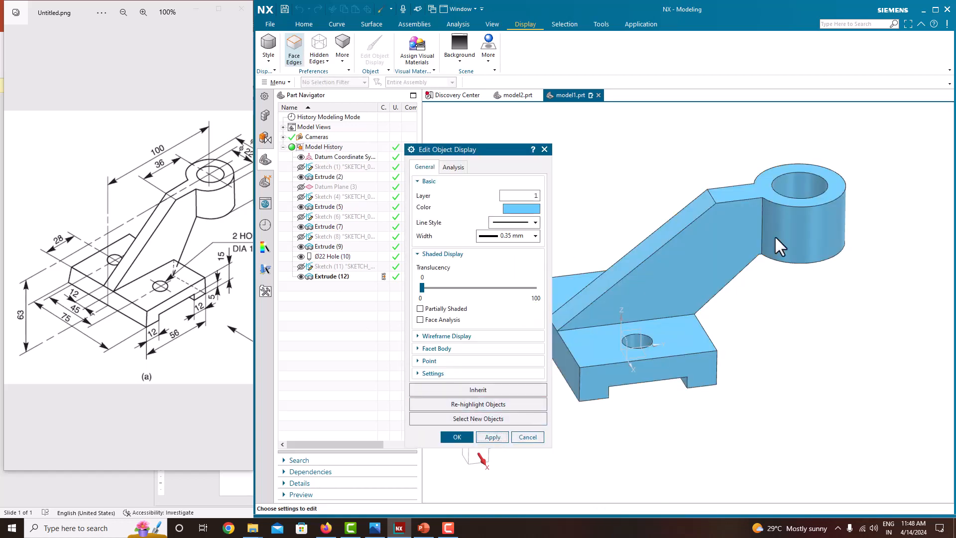
click(527, 437)
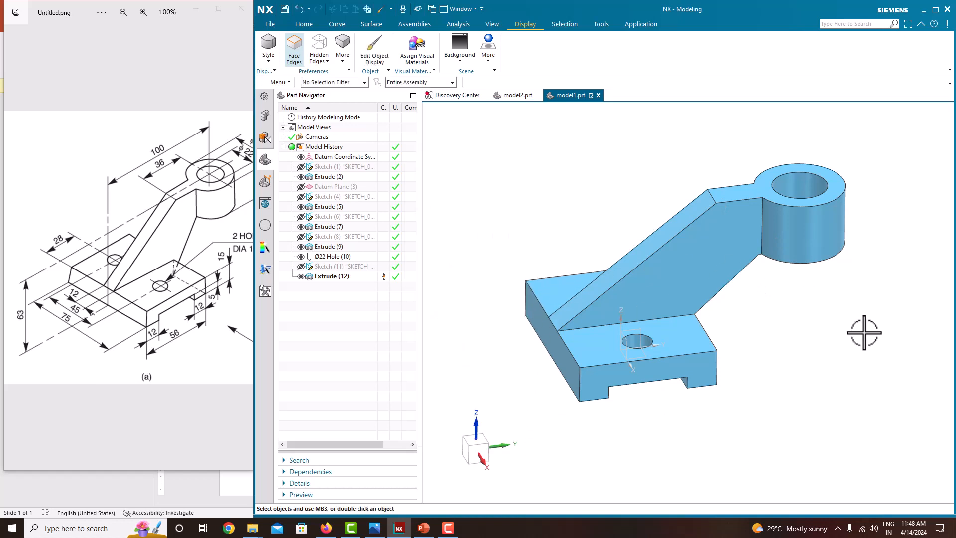
right_click(562, 193)
click(585, 237)
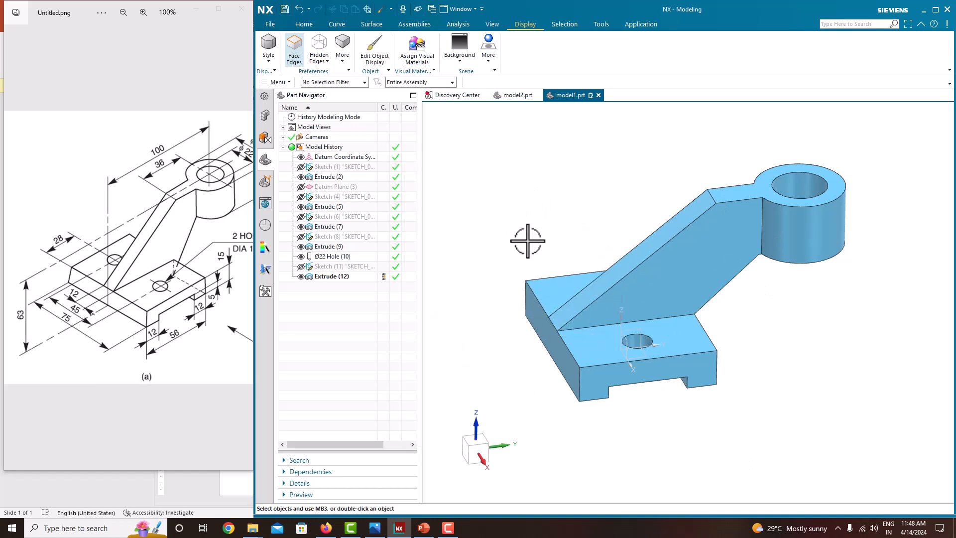
mouse_move(546, 197)
mouse_down()
mouse_move(535, 190)
mouse_move(544, 198)
mouse_move(545, 186)
mouse_up()
key(Escape)
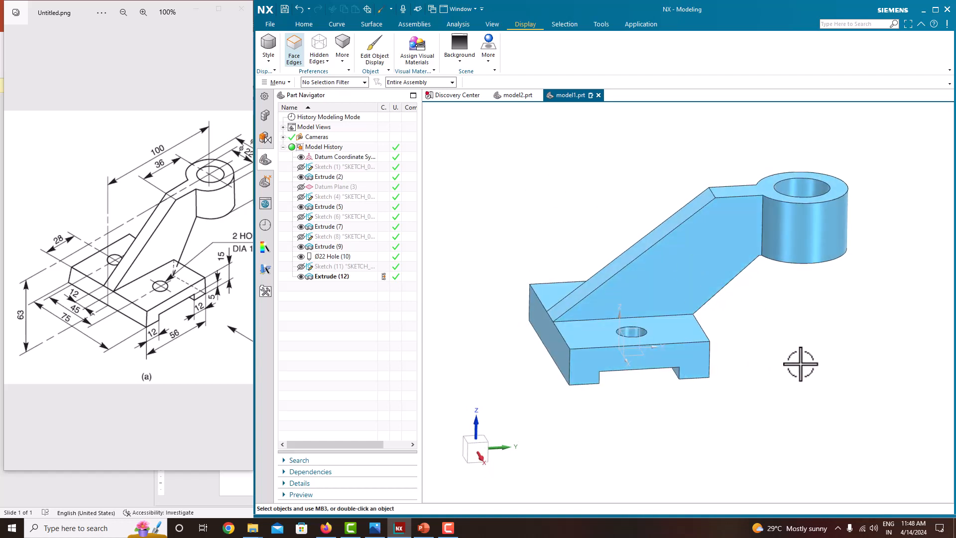